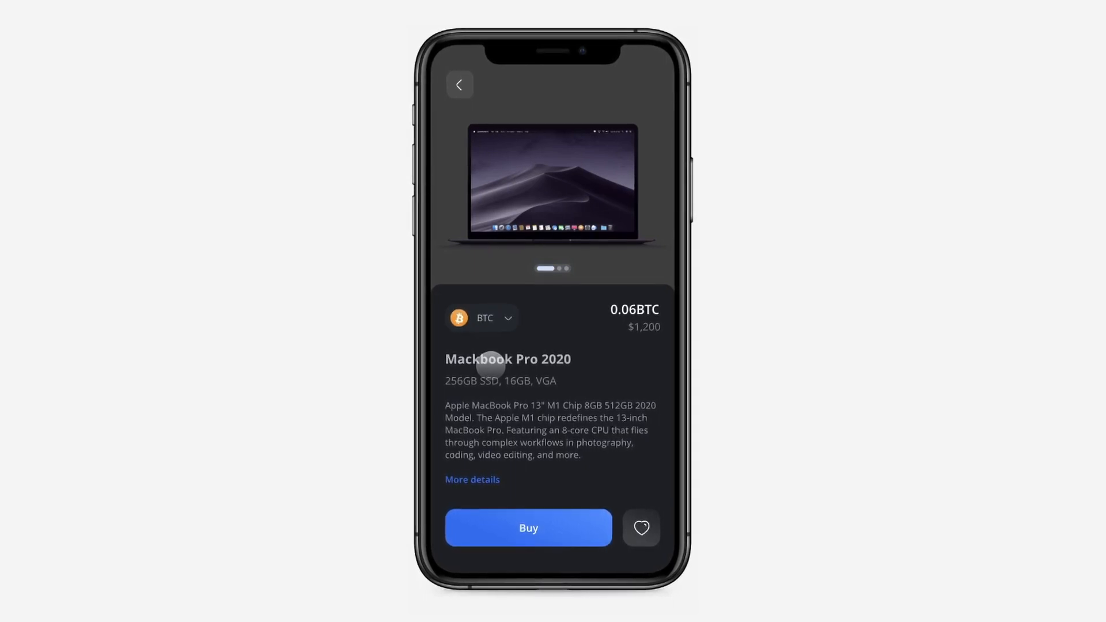
# Step: Open the currency sheet from the BTC selector in the finished prototype and dismiss it
pyautogui.click(506, 319)
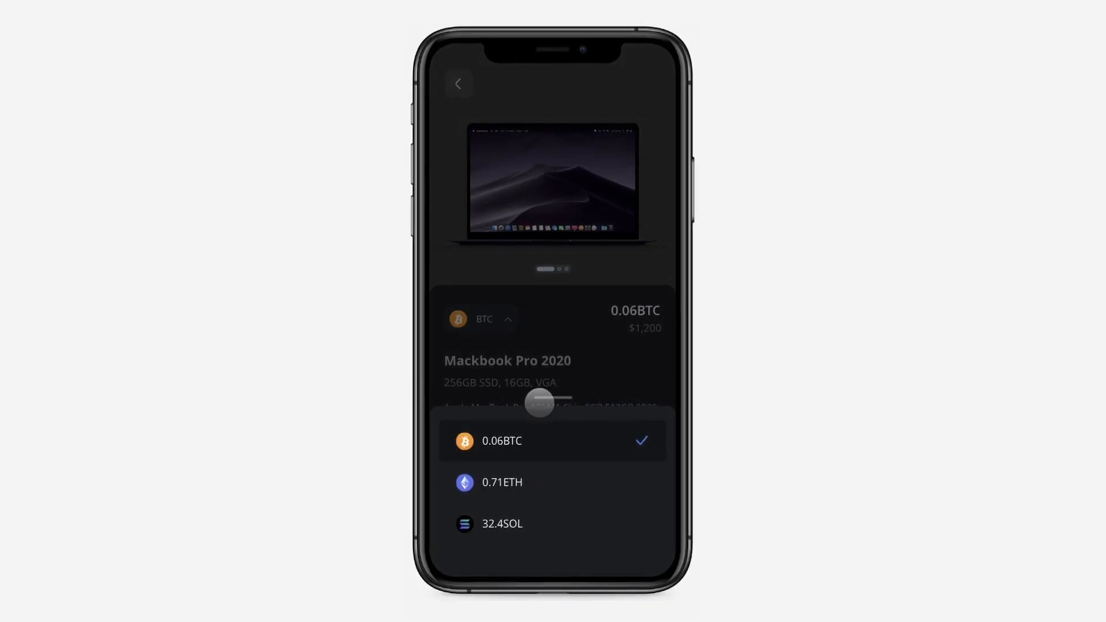
pyautogui.click(548, 376)
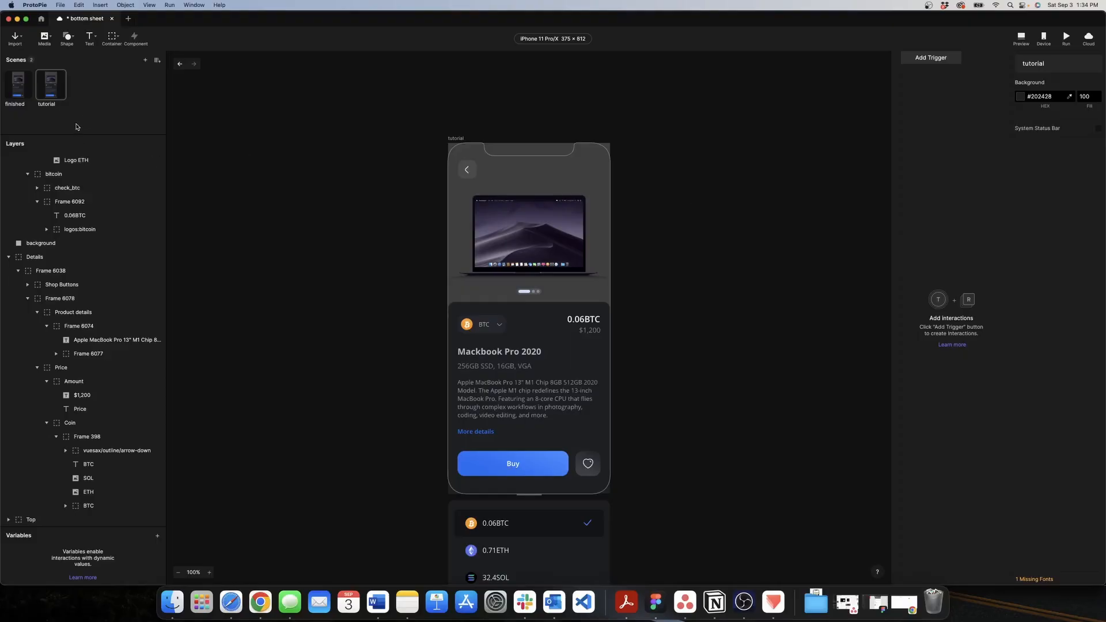
# Step: View the interactions in the finished scene and return to the tutorial scene
pyautogui.click(22, 91)
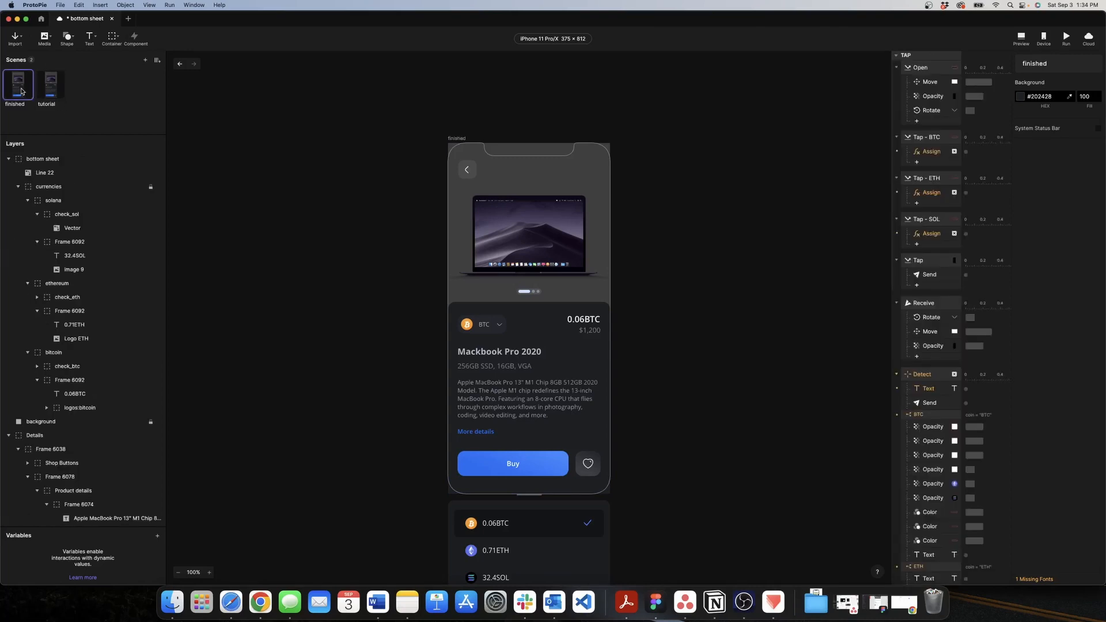
pyautogui.click(49, 93)
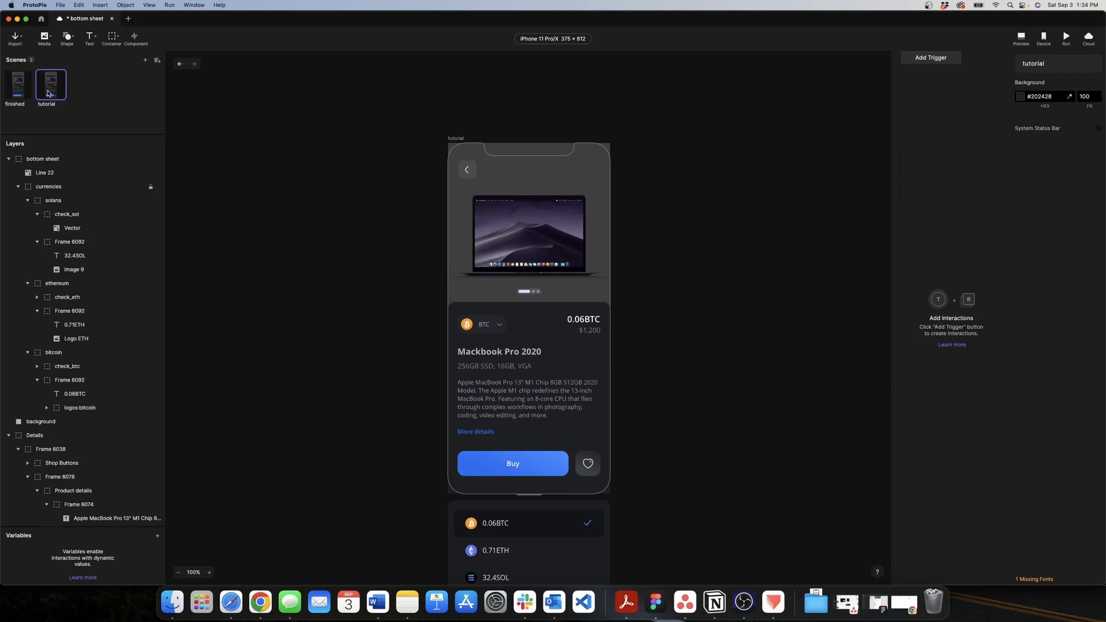
pyautogui.scroll(-3, 342, 195)
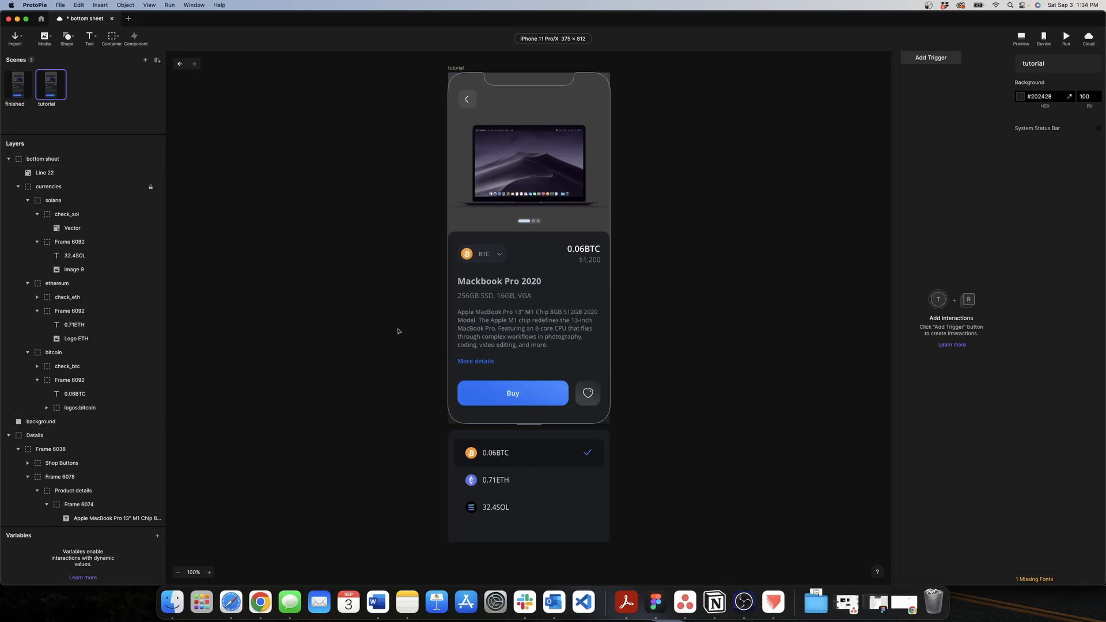
# Step: Try the background overlay at 100 opacity and return it to 0
pyautogui.click(599, 378)
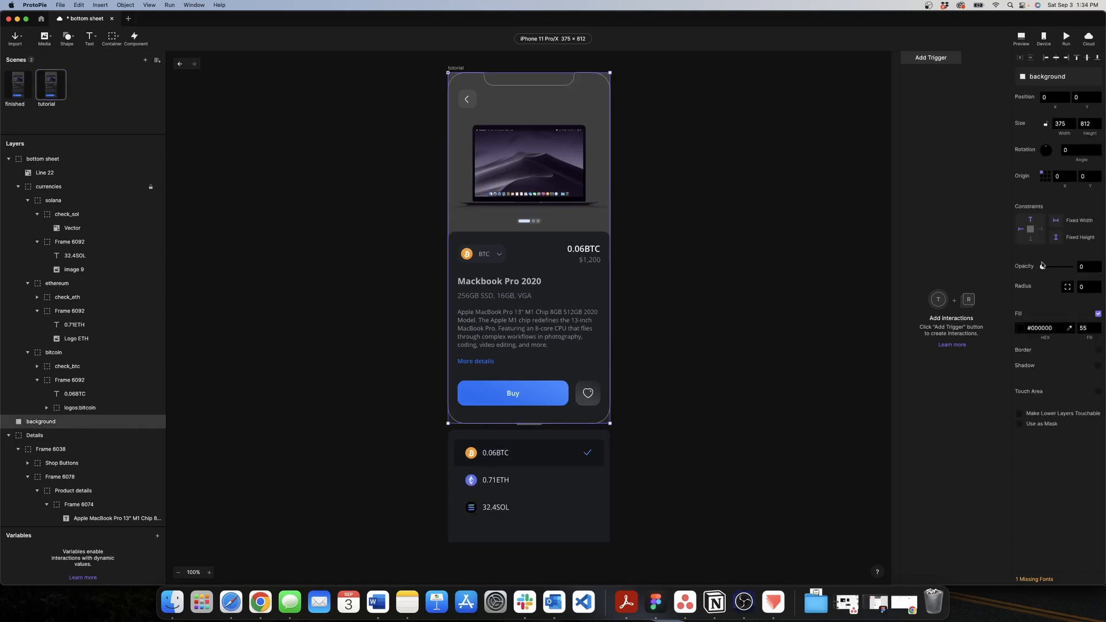
pyautogui.moveTo(1043, 267); pyautogui.dragTo(1083, 275)
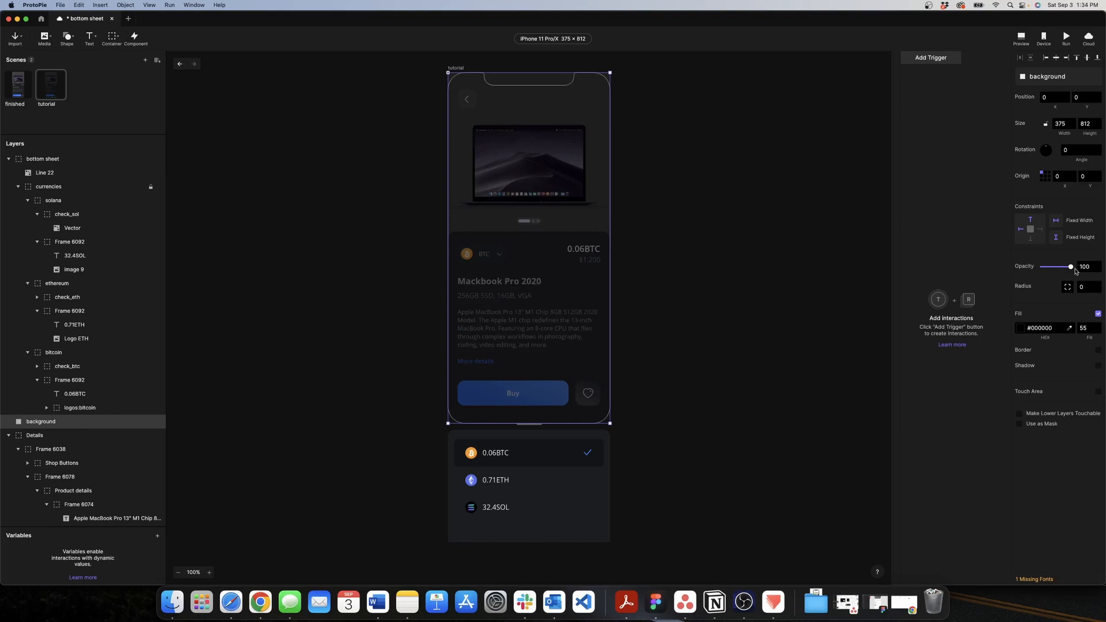
pyautogui.moveTo(1070, 268); pyautogui.dragTo(1034, 270)
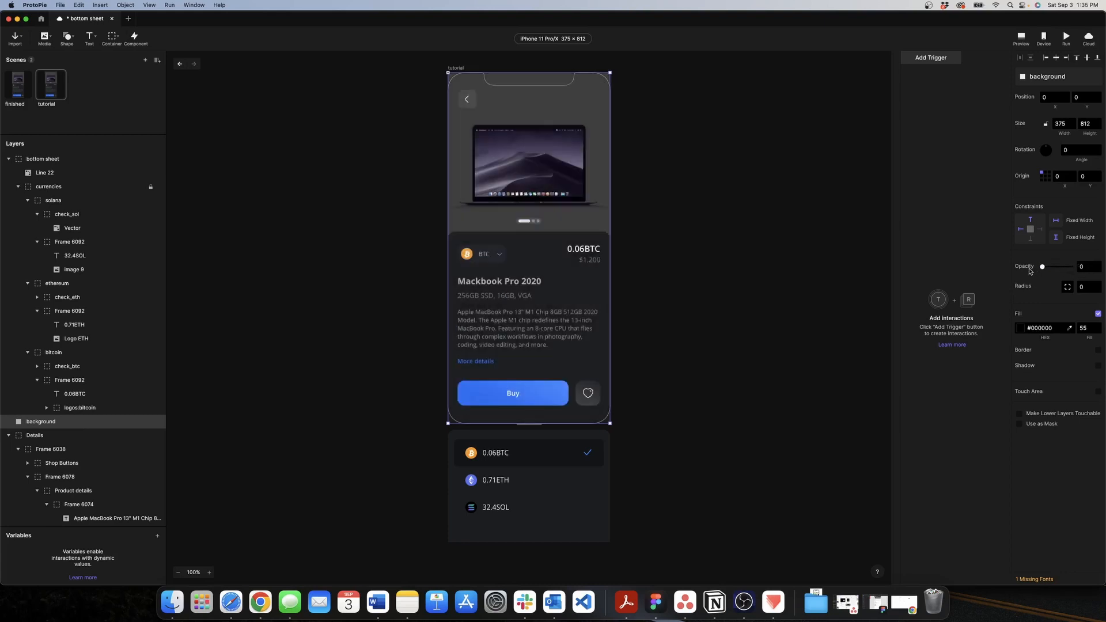
pyautogui.click(925, 372)
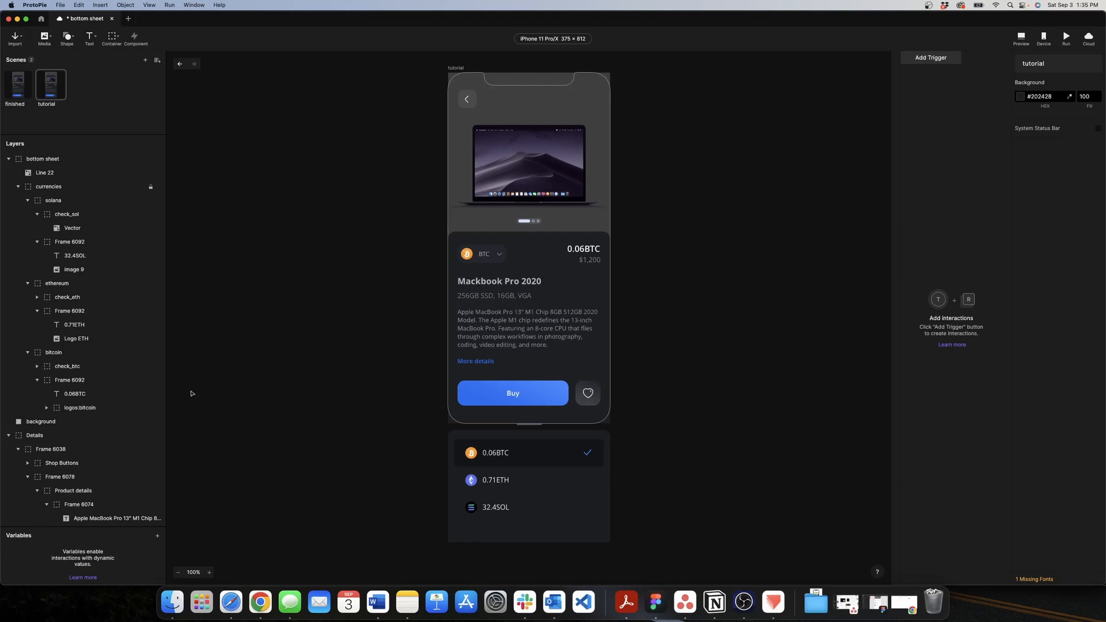
# Step: Make the layers beneath the background layer touchable
pyautogui.click(88, 424)
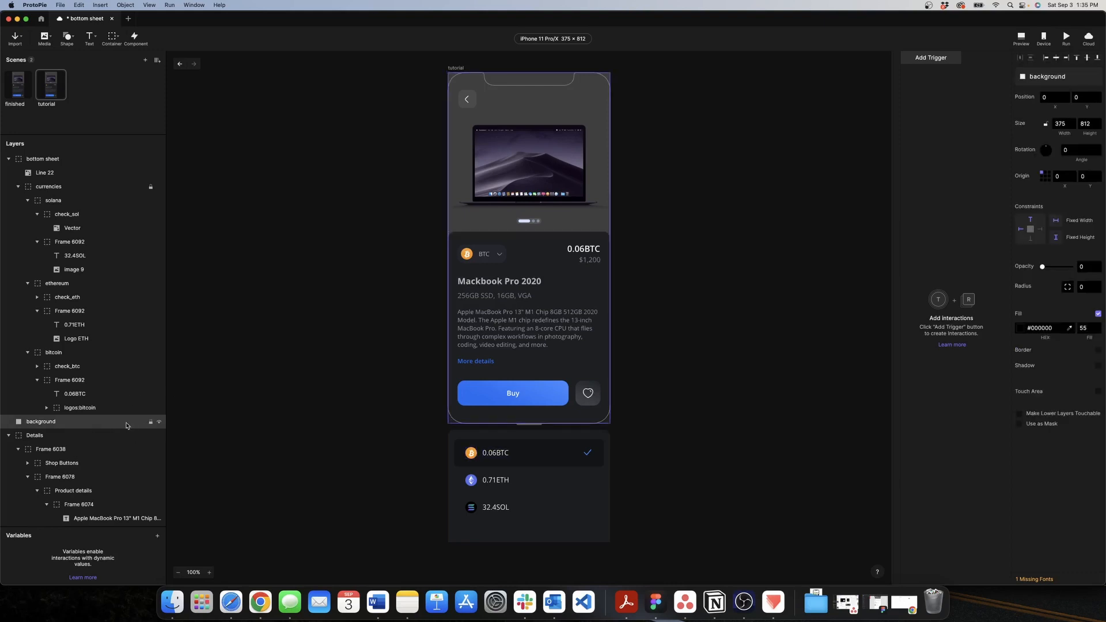
pyautogui.rightClick(109, 425)
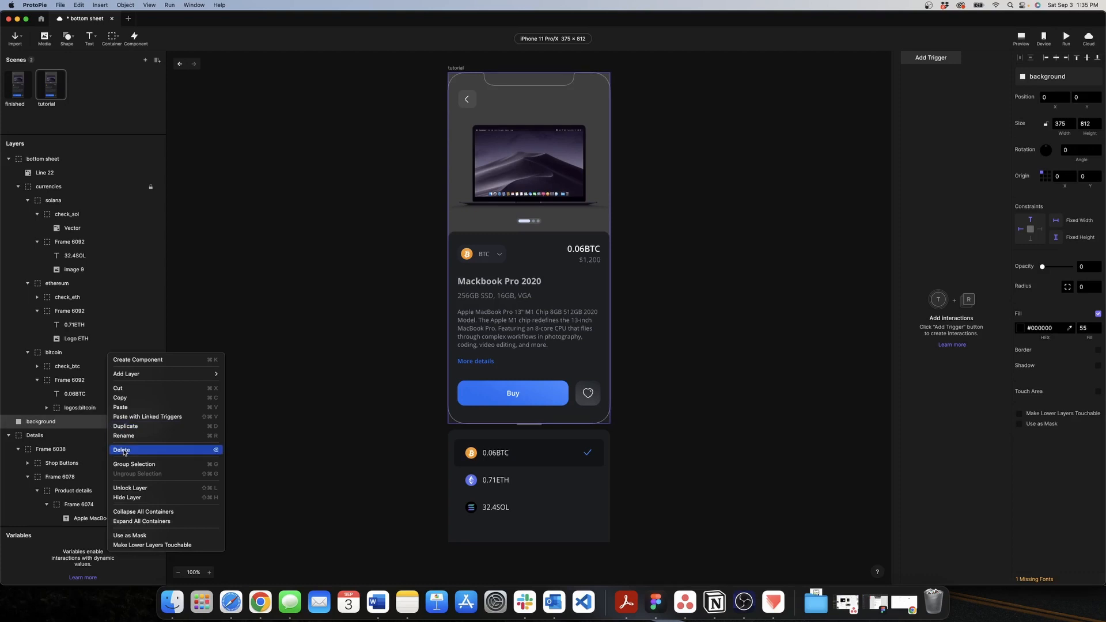
pyautogui.click(134, 545)
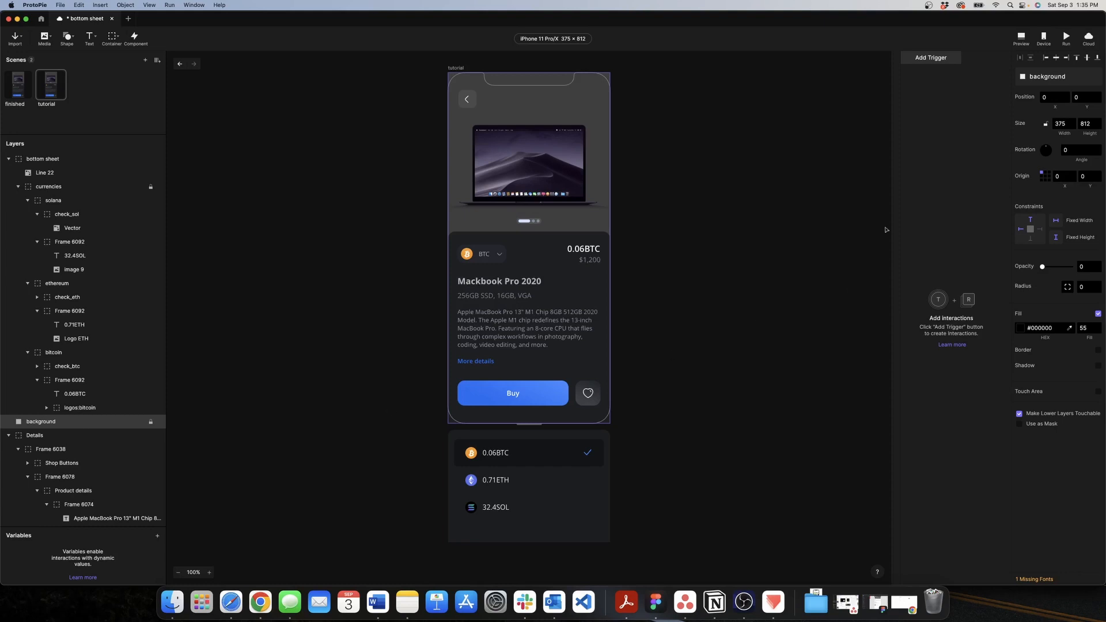
pyautogui.click(920, 146)
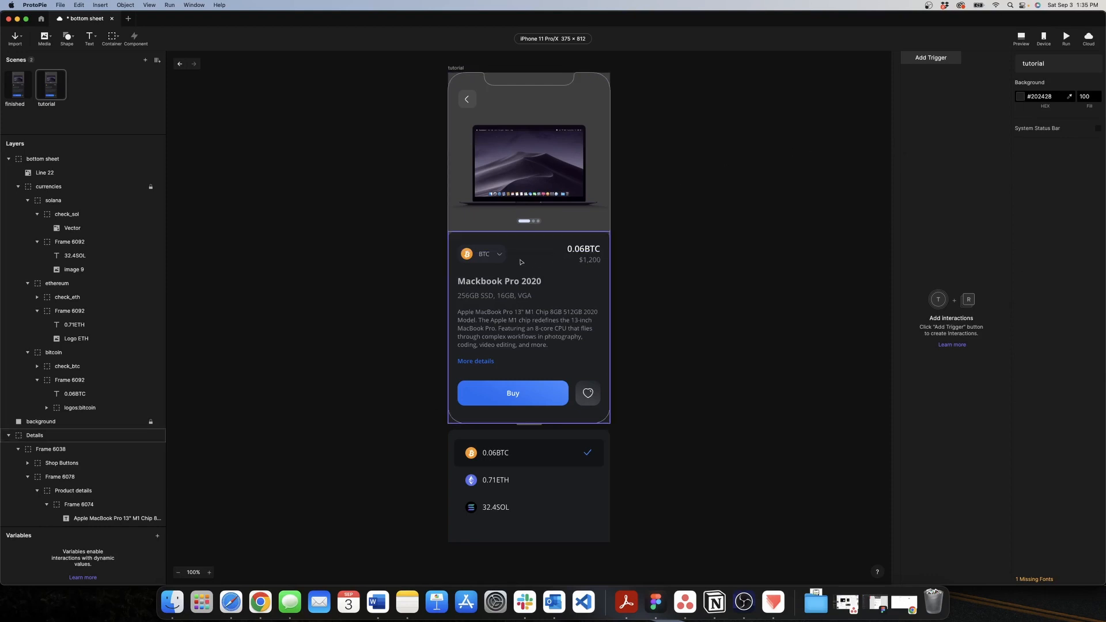
# Step: Add a Tap trigger to the Coin selector on the product details card
pyautogui.click(481, 258)
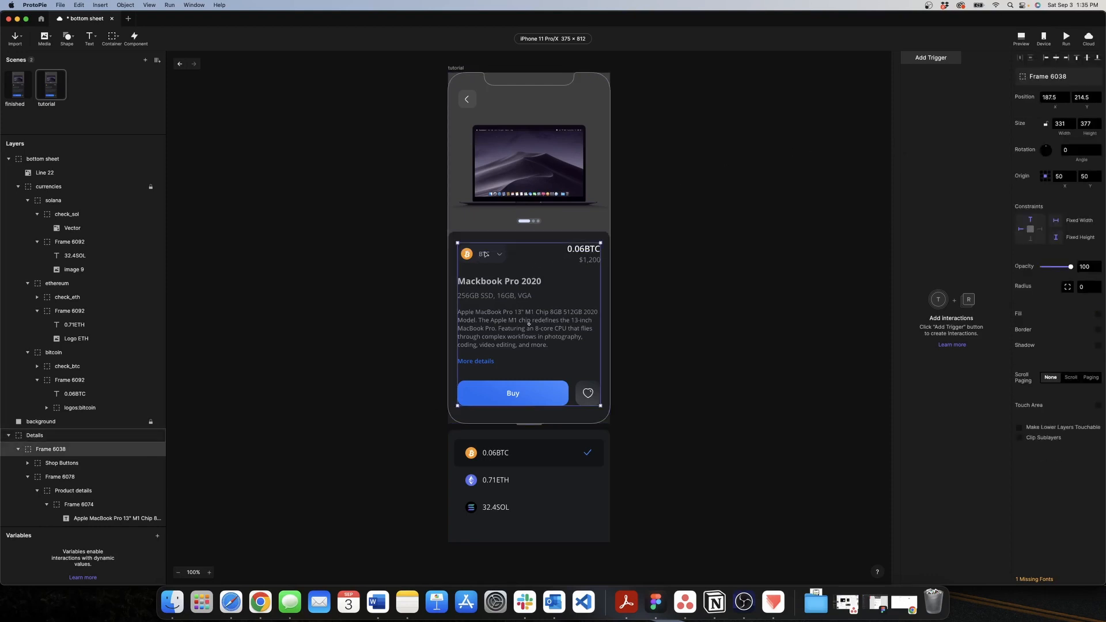
pyautogui.doubleClick(483, 256)
pyautogui.doubleClick(486, 254)
pyautogui.doubleClick(486, 254)
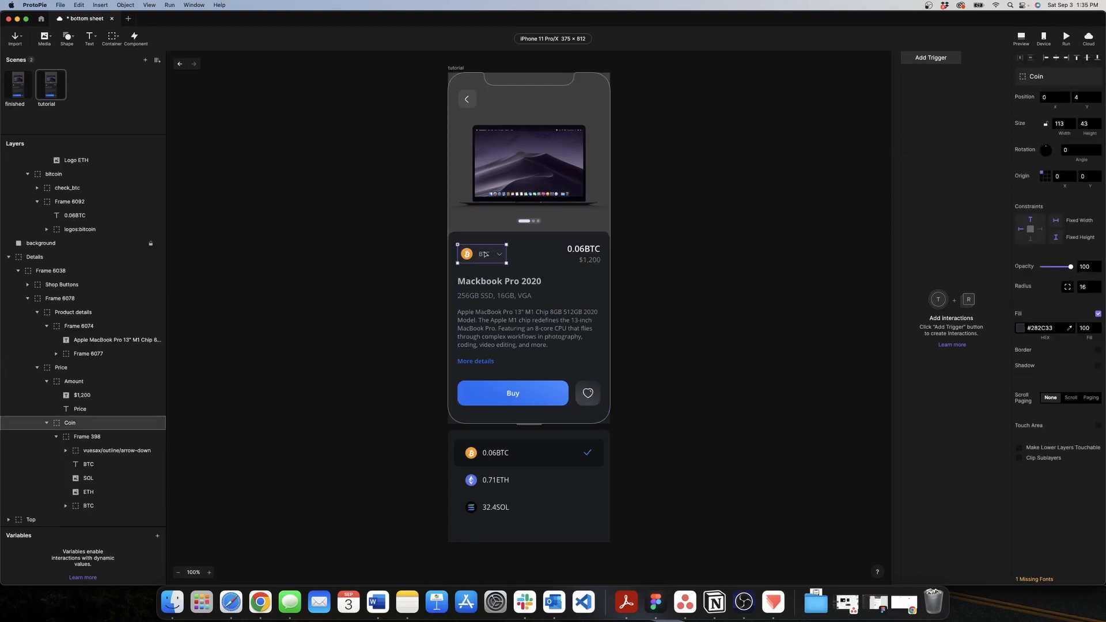
pyautogui.click(925, 60)
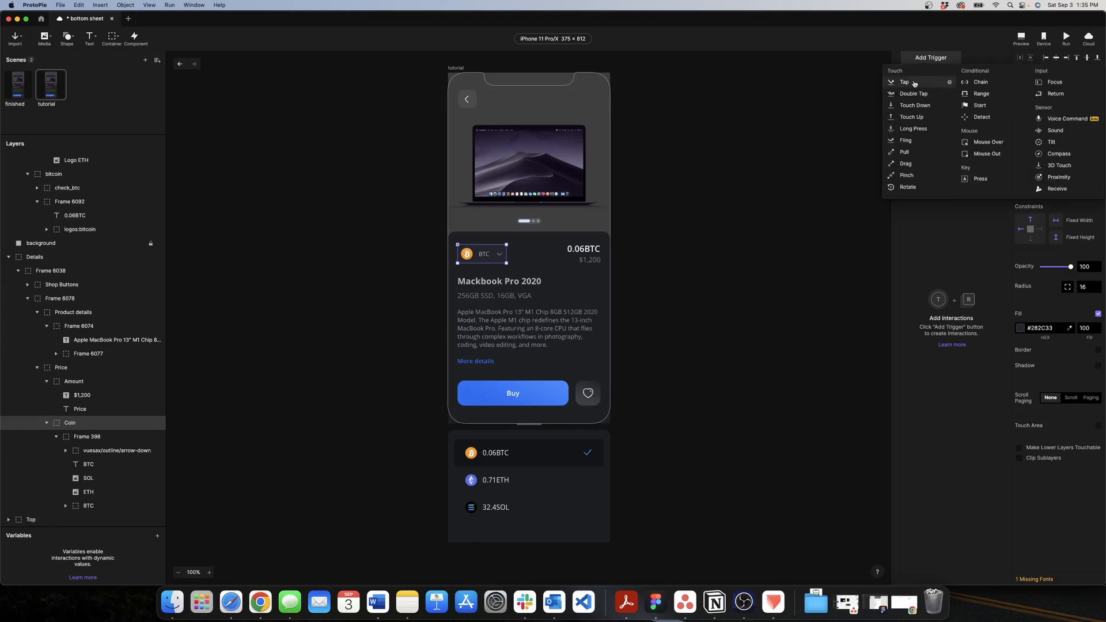
pyautogui.click(914, 83)
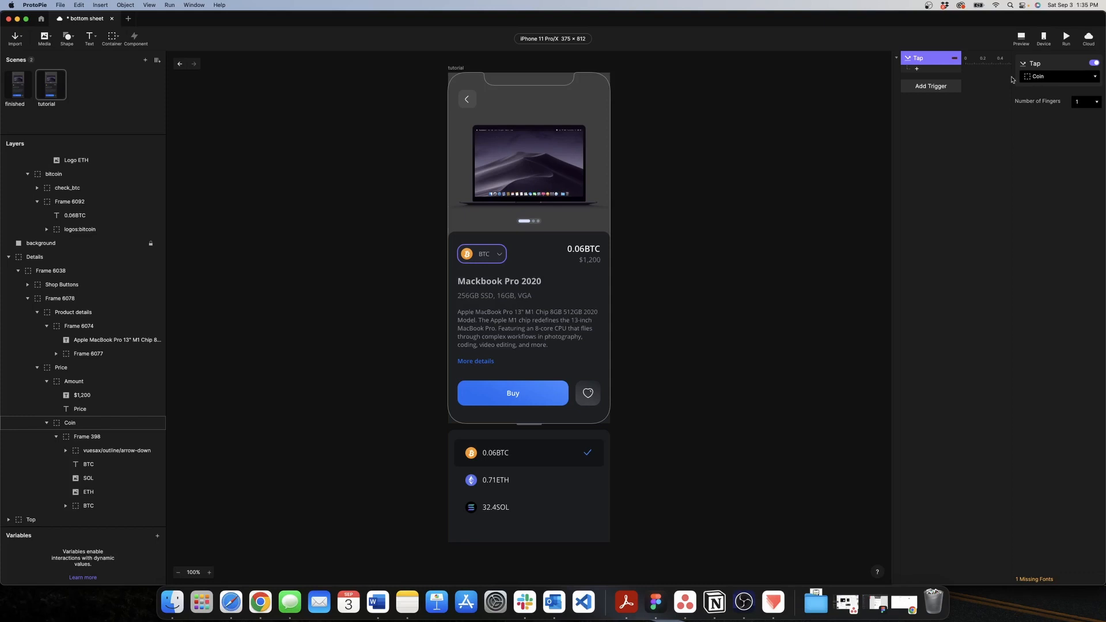
# Step: Add an Opacity response to the Coin Tap trigger that raises the background layer to full opacity
pyautogui.click(917, 70)
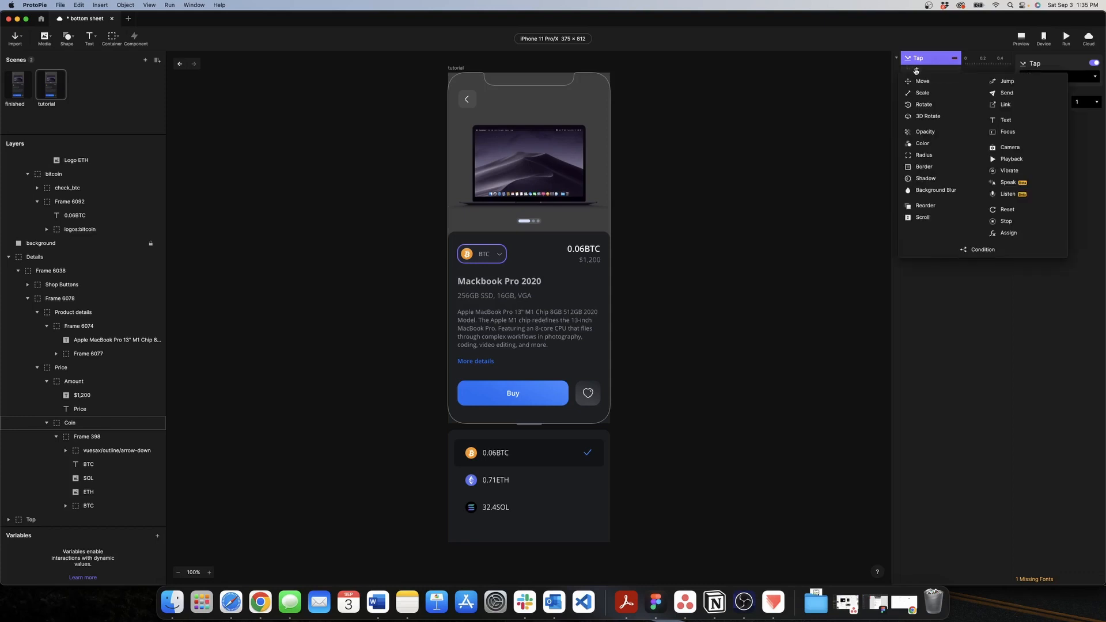
pyautogui.click(926, 132)
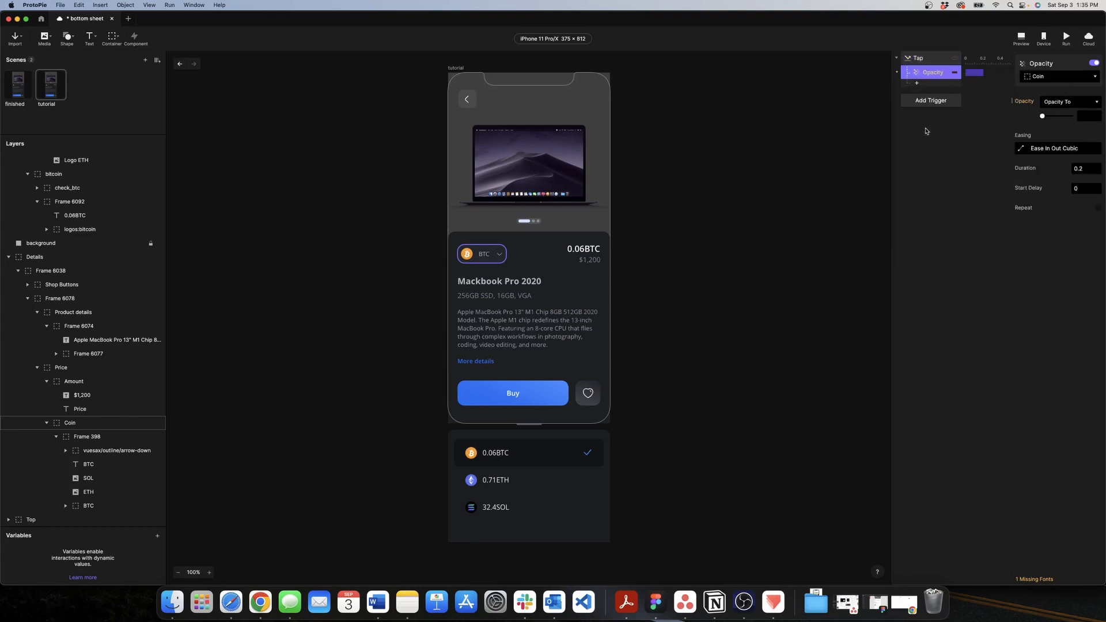
pyautogui.click(1043, 80)
pyautogui.write('back')
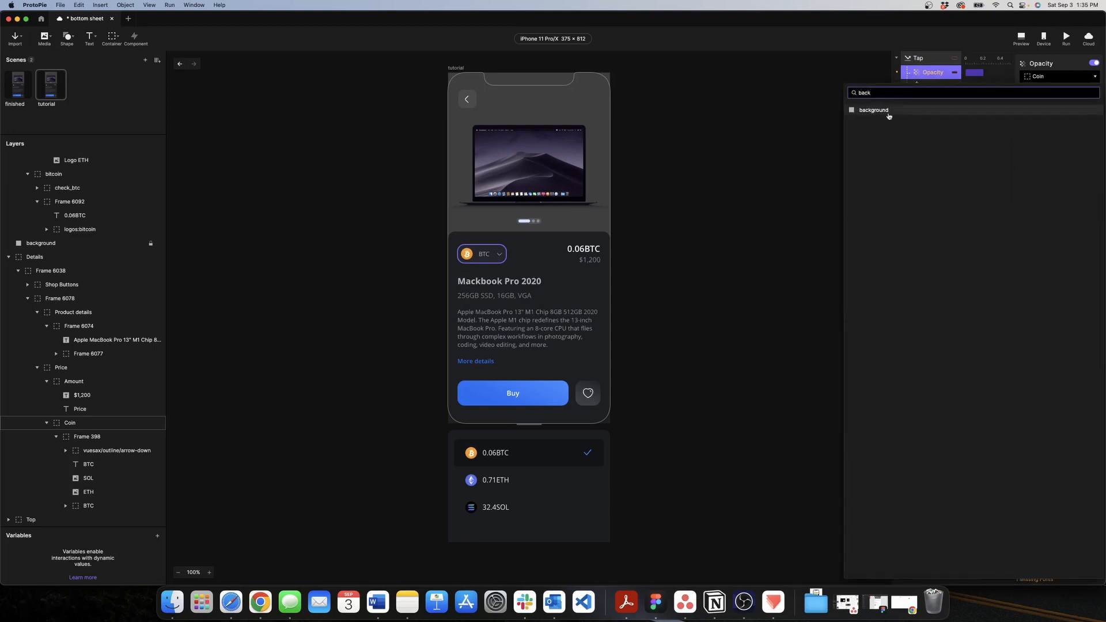
pyautogui.click(888, 115)
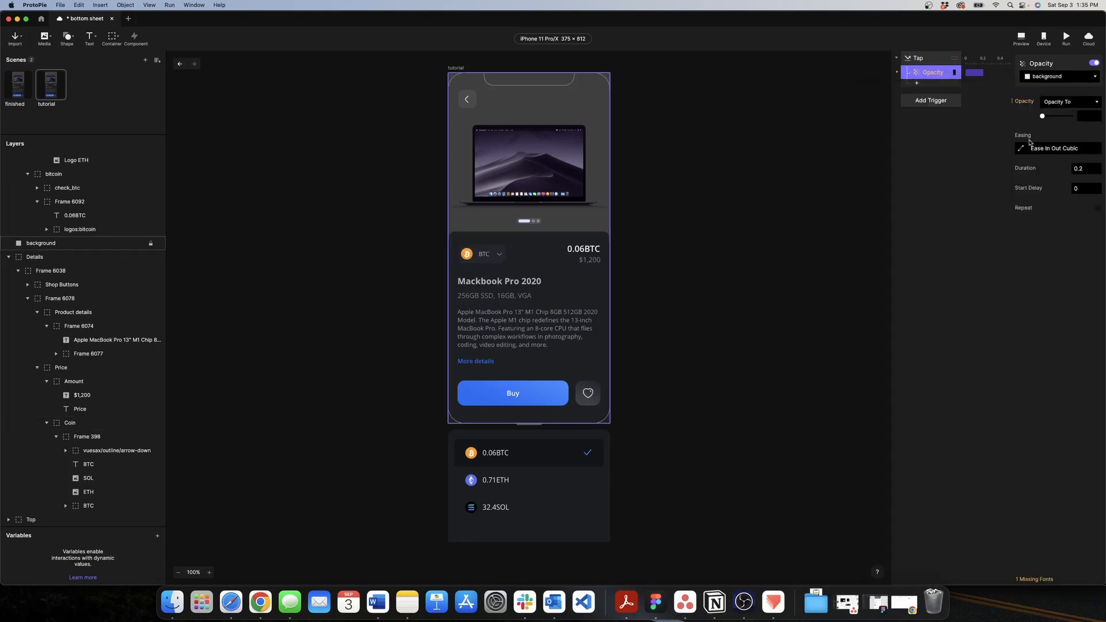
pyautogui.moveTo(1042, 115); pyautogui.dragTo(1072, 116)
# Step: Try the bottom sheet's open position at Y 537 and return it below the screen at Y 812
pyautogui.click(526, 447)
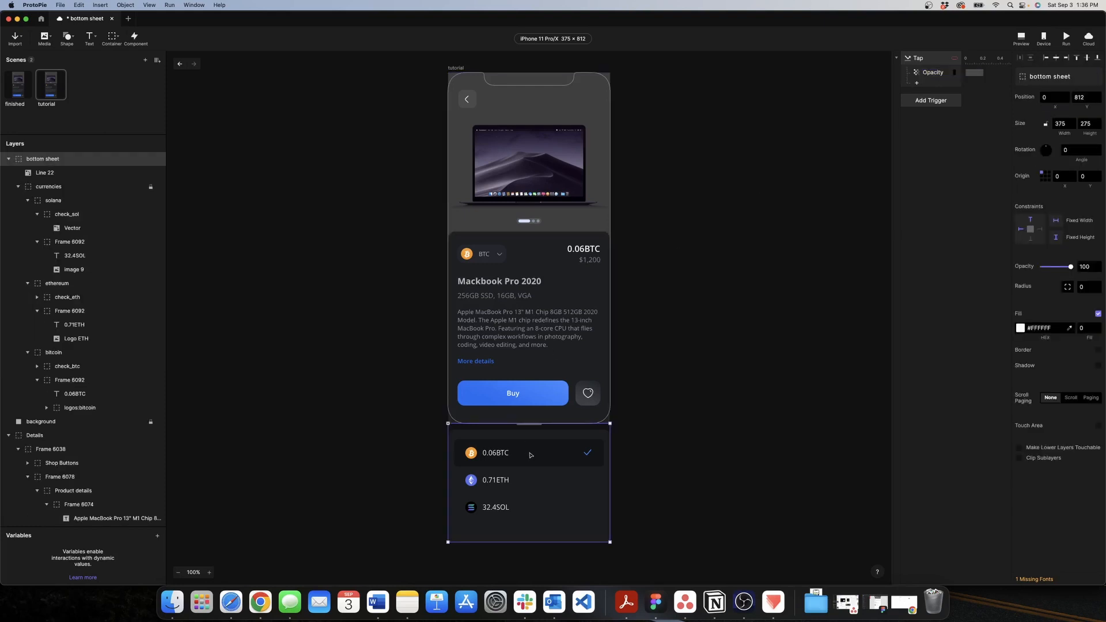
pyautogui.moveTo(540, 503); pyautogui.dragTo(535, 385)
pyautogui.click(839, 247)
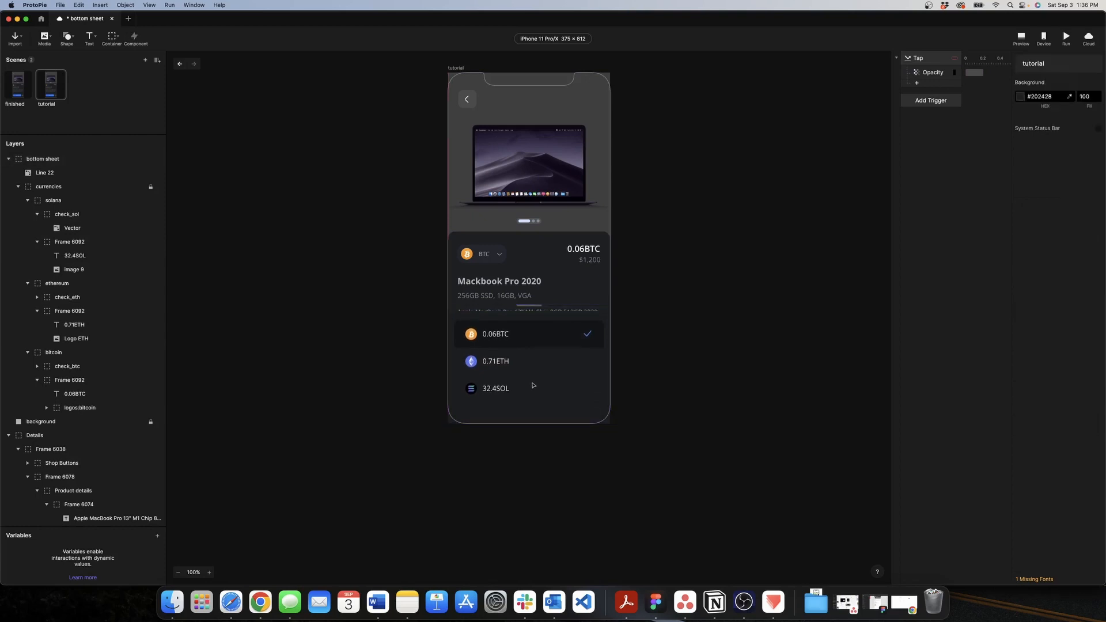
pyautogui.click(585, 340)
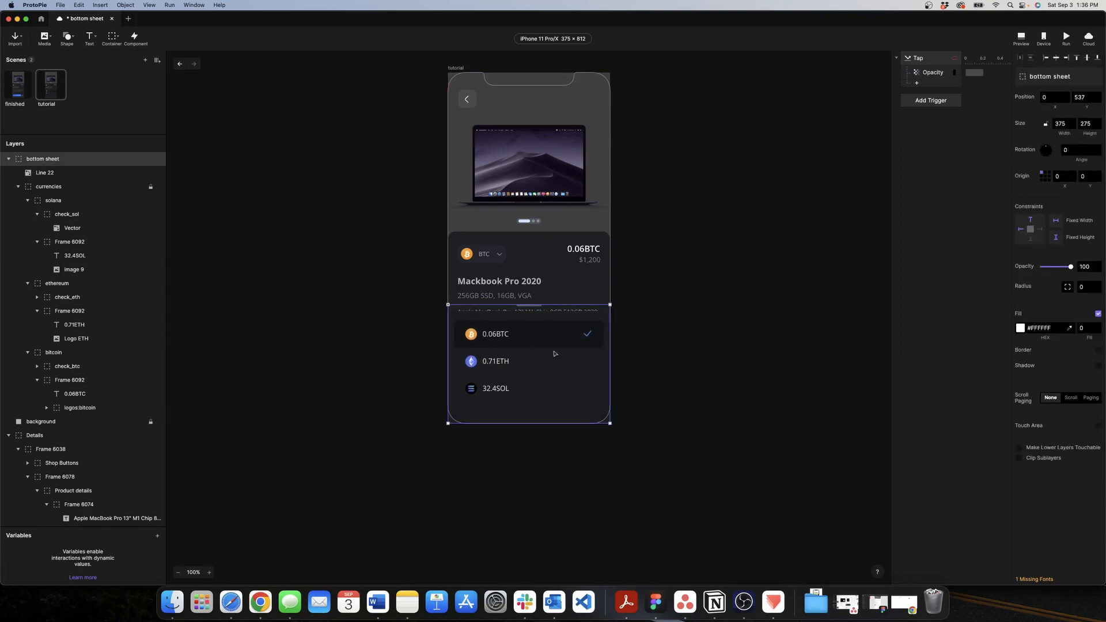
pyautogui.moveTo(555, 353); pyautogui.dragTo(502, 489)
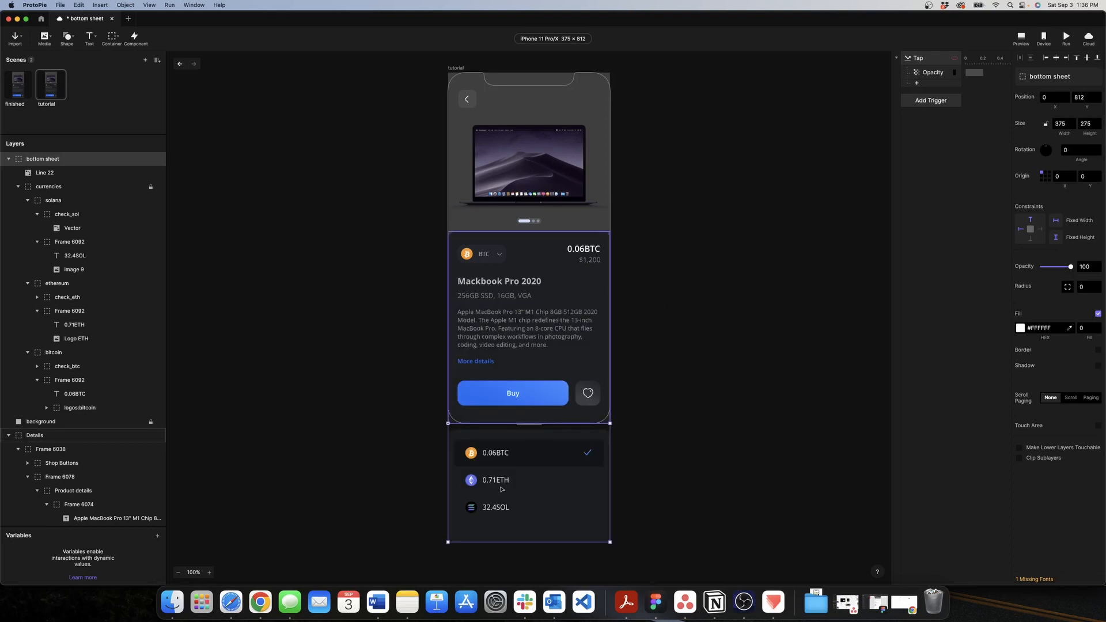
# Step: Add a Move response to the Tap trigger that moves the bottom sheet to Y 537
pyautogui.click(921, 85)
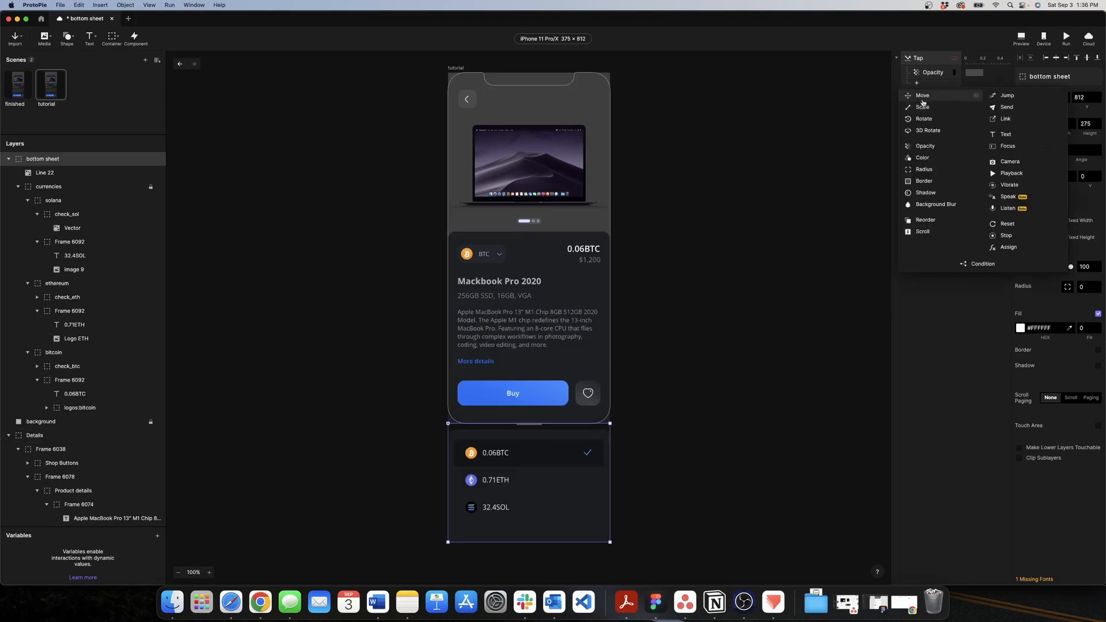
pyautogui.click(924, 102)
pyautogui.click(1082, 115)
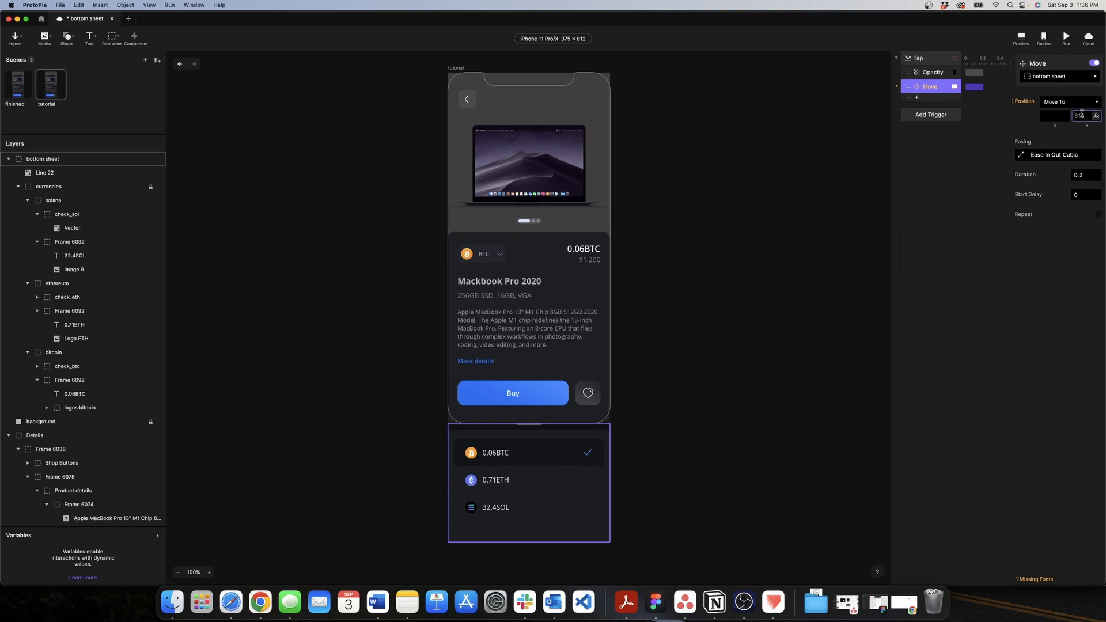
pyautogui.write('537')
pyautogui.press('Return')
# Step: Add a Rotate response to the Tap trigger that turns the Coin selector's arrow-down icon by 180 degrees
pyautogui.doubleClick(499, 256)
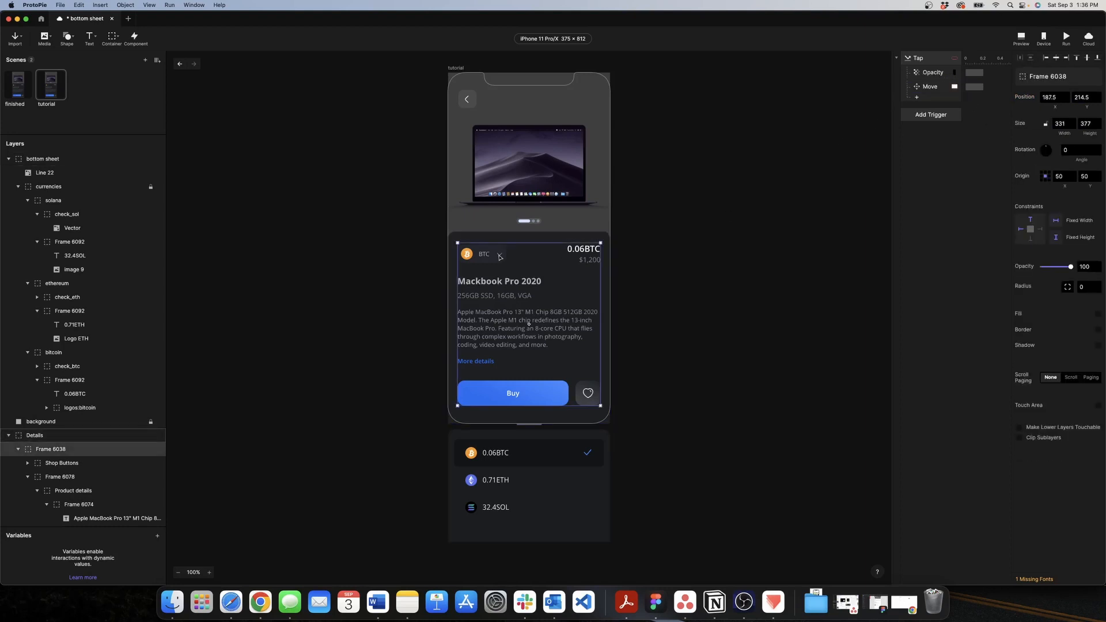
pyautogui.doubleClick(499, 255)
pyautogui.doubleClick(499, 255)
pyautogui.doubleClick(500, 256)
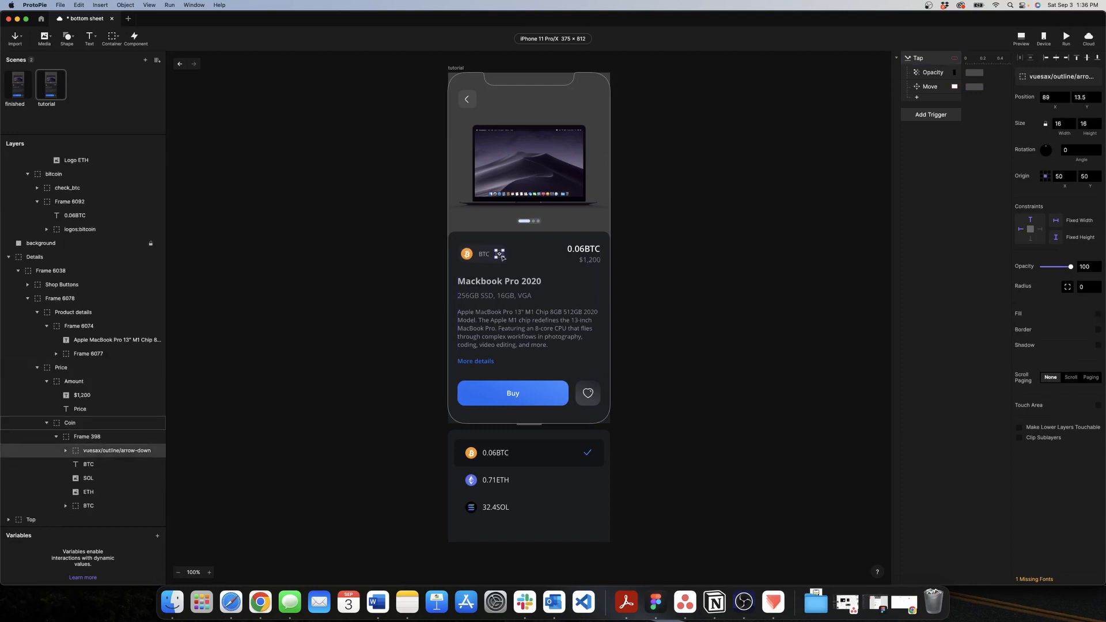
pyautogui.click(916, 101)
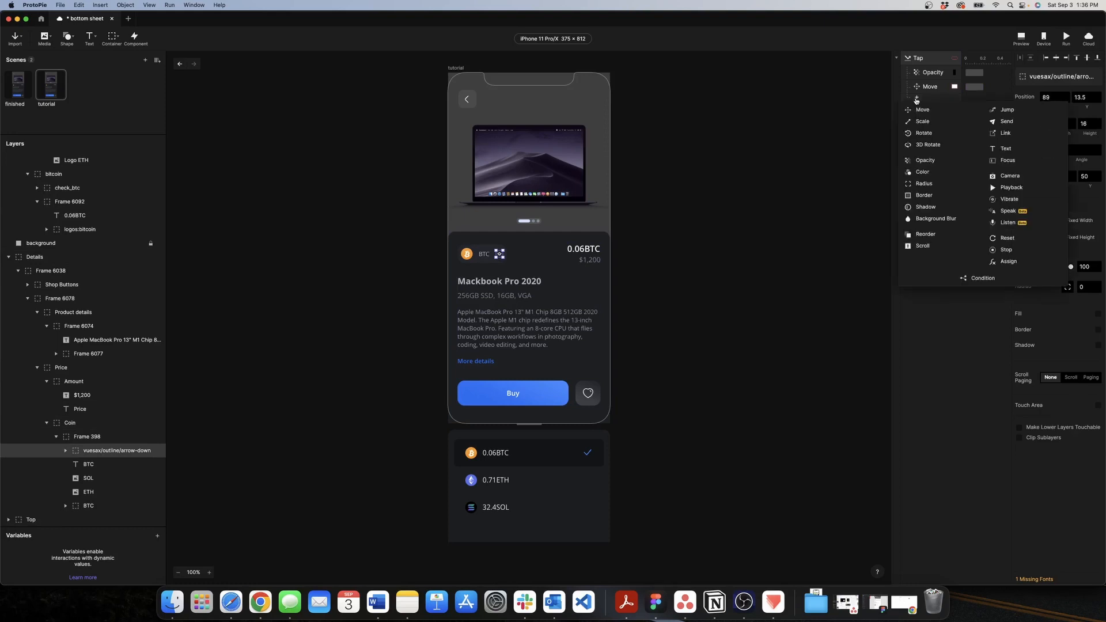
pyautogui.click(925, 131)
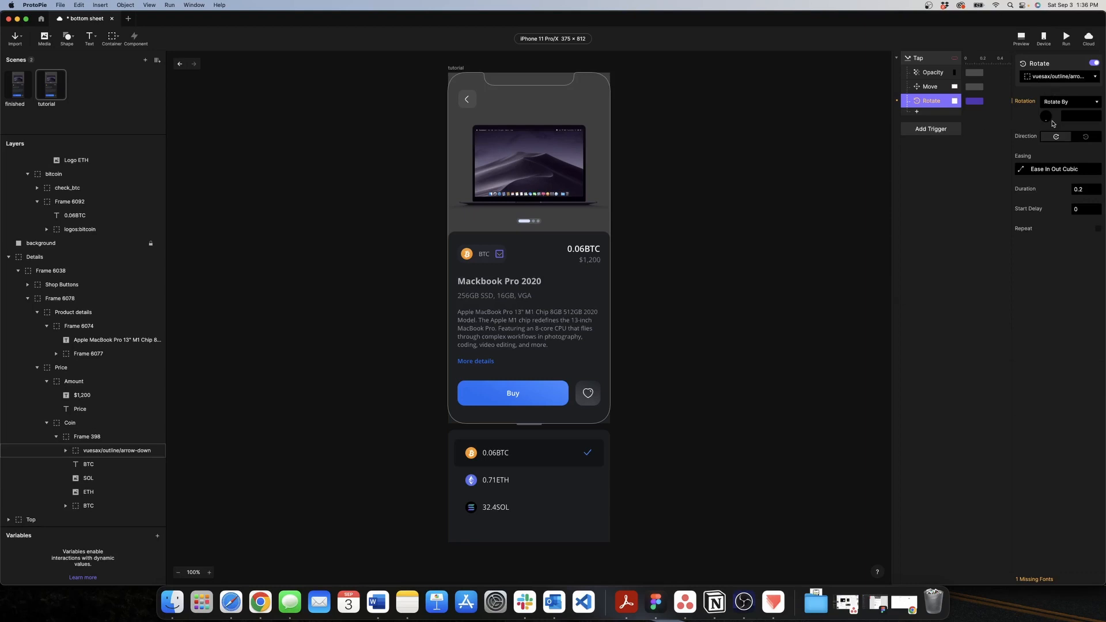
pyautogui.click(1073, 116)
pyautogui.write('180')
pyautogui.click(1055, 288)
# Step: Preview the prototype and test the Tap interaction on the BTC selector
pyautogui.click(1021, 38)
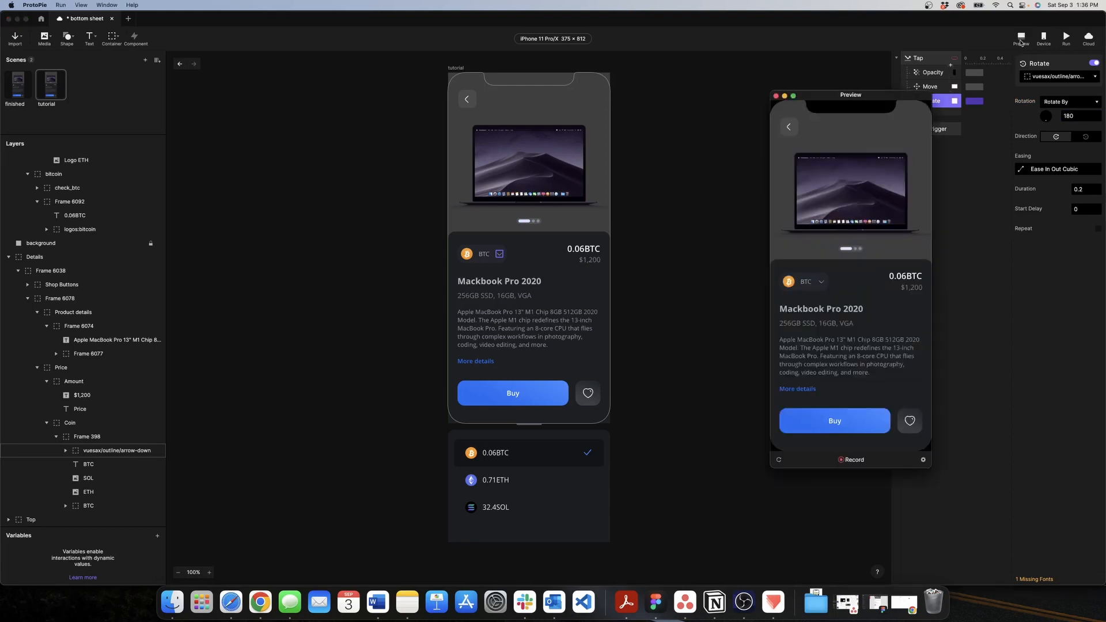
pyautogui.click(814, 286)
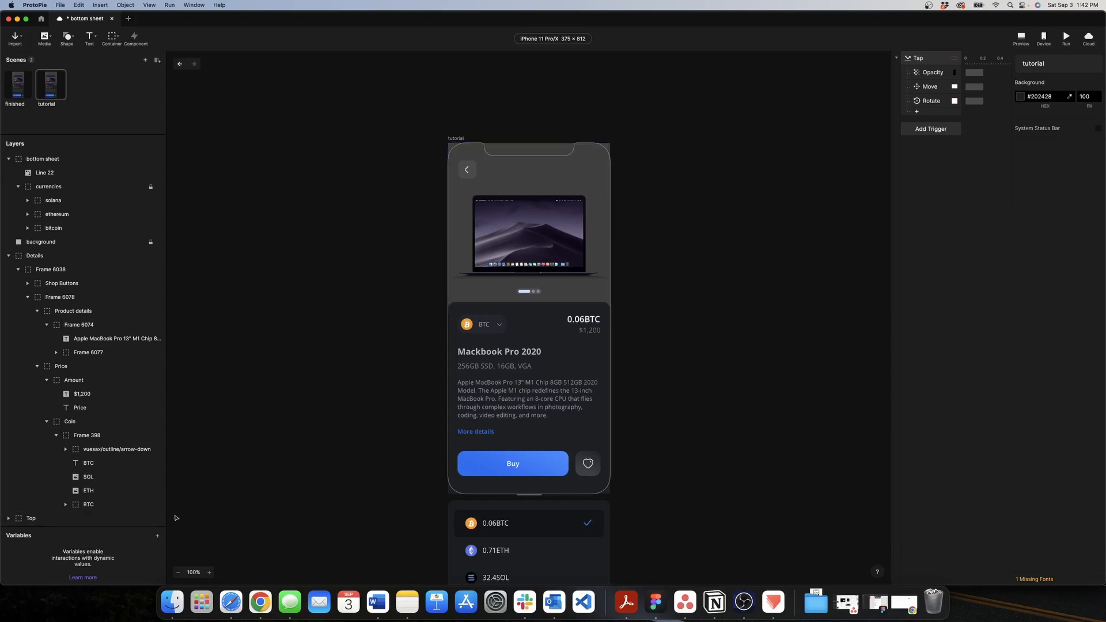
# Step: Create a variable for all scenes and name it "coin"
pyautogui.click(157, 536)
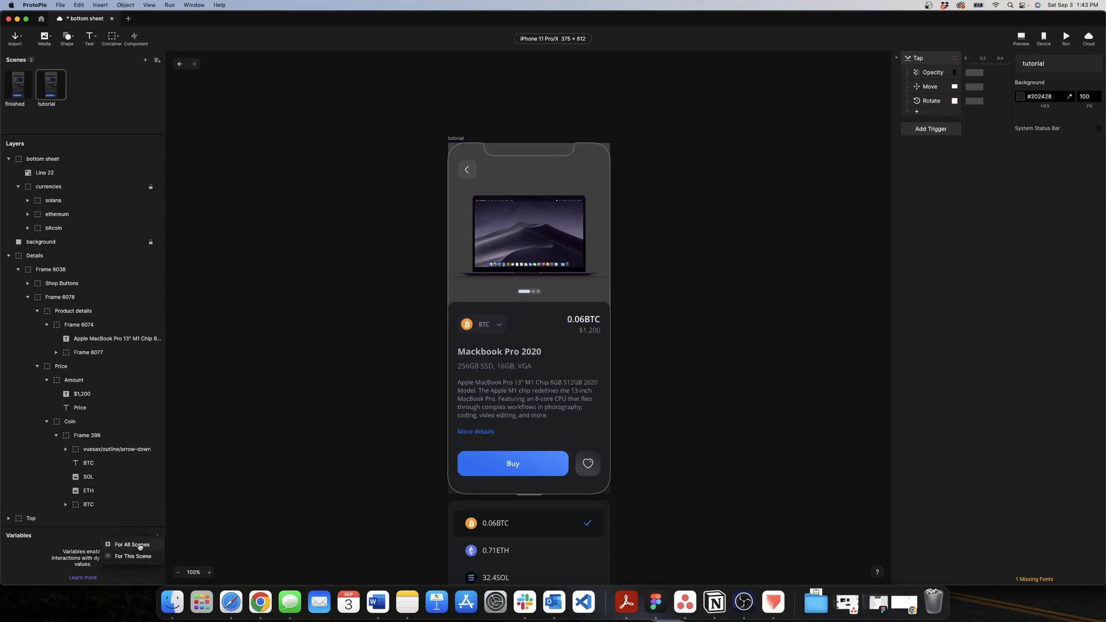
pyautogui.click(139, 546)
pyautogui.doubleClick(39, 552)
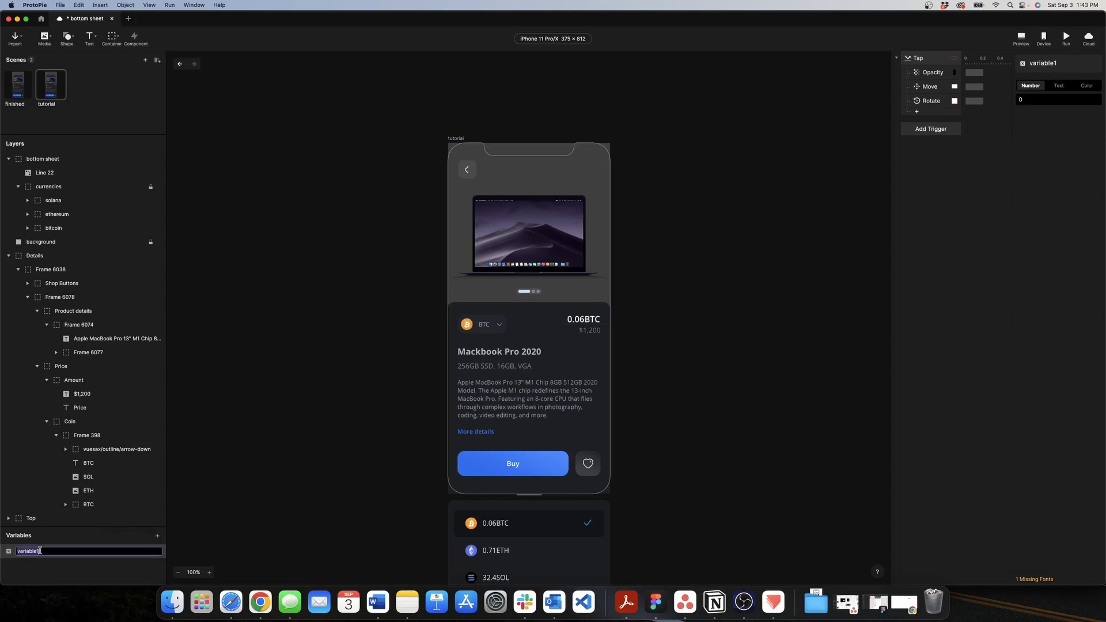
pyautogui.write('coin')
pyautogui.click(74, 563)
pyautogui.click(85, 553)
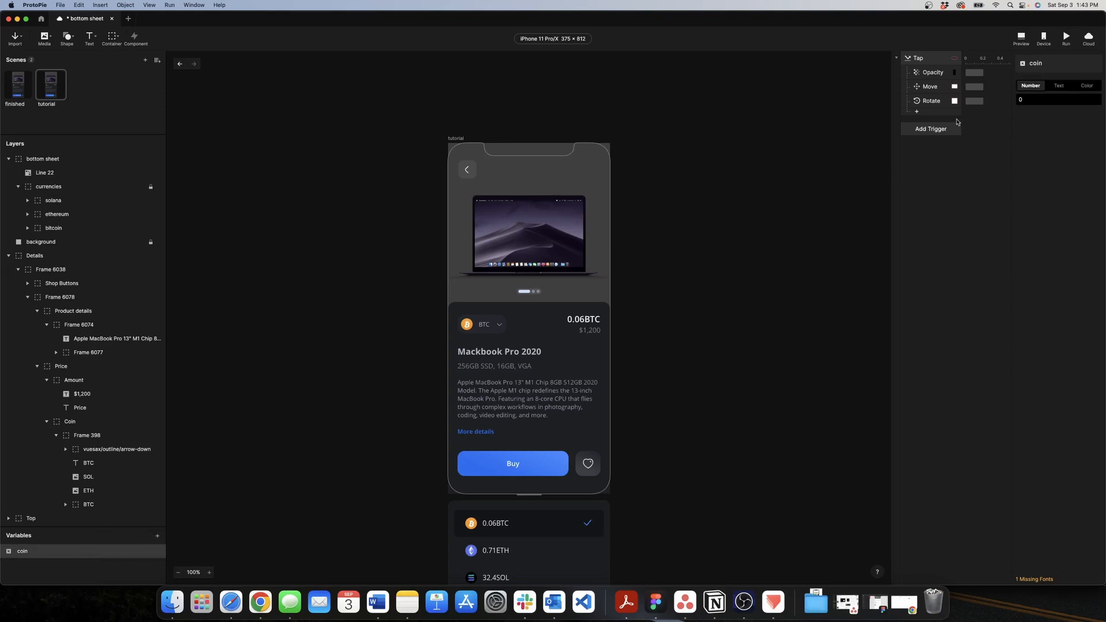
# Step: Make the coin variable a Text variable with the initial value BTC
pyautogui.click(1056, 87)
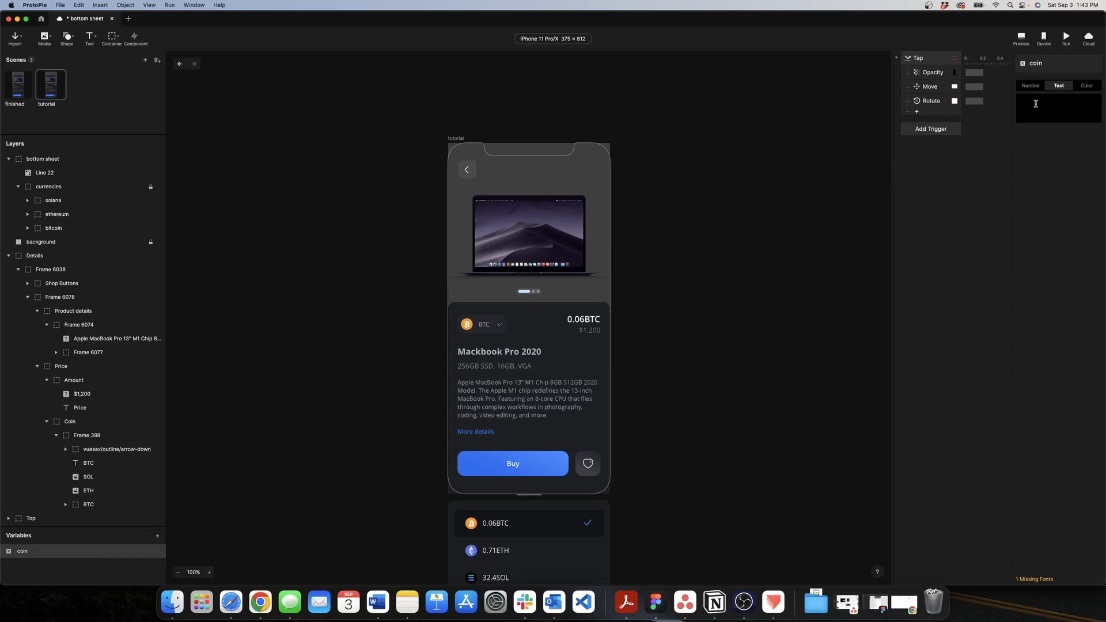
pyautogui.click(1036, 104)
pyautogui.write('1')
pyautogui.write('TC')
pyautogui.click(1048, 180)
# Step: Add a Tap trigger to the ethereum row of the bottom sheet
pyautogui.click(932, 130)
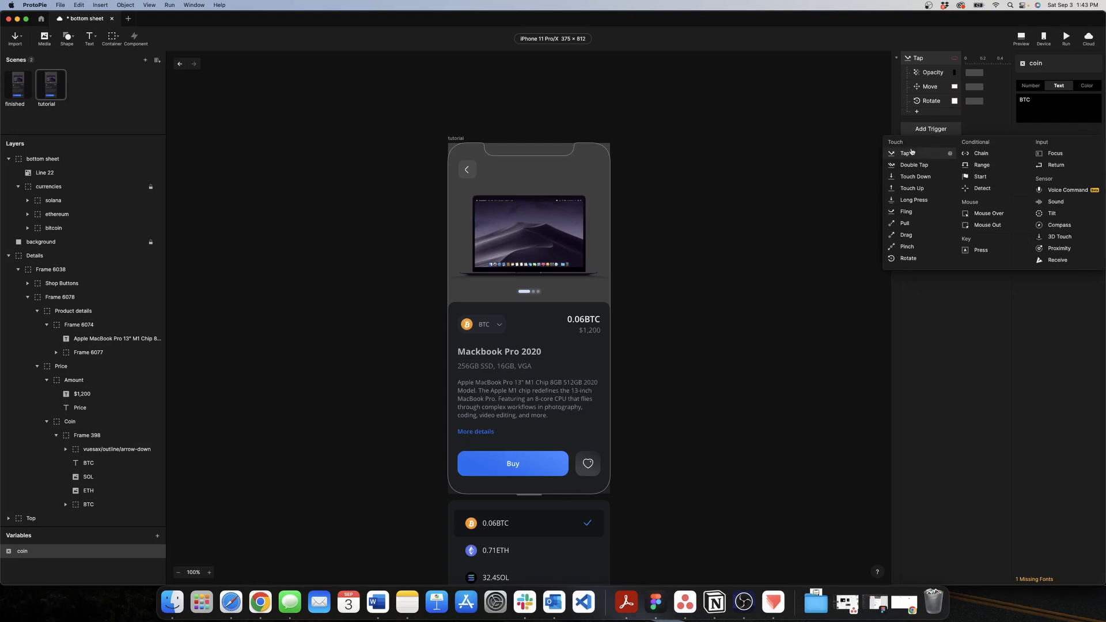
pyautogui.scroll(-2, 516, 496)
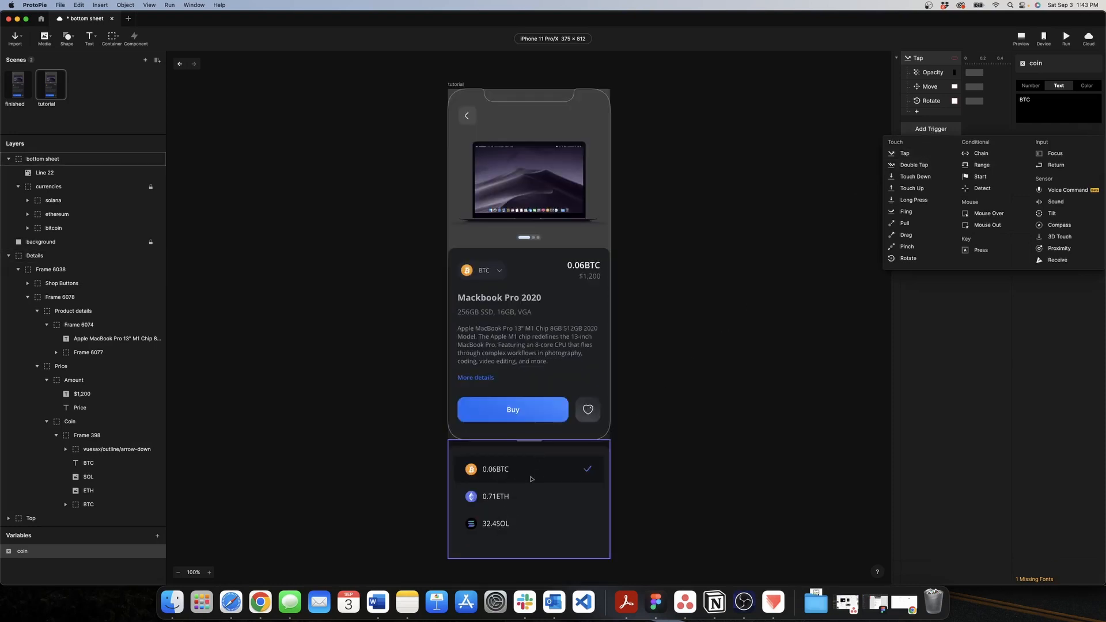
pyautogui.click(944, 309)
pyautogui.click(508, 499)
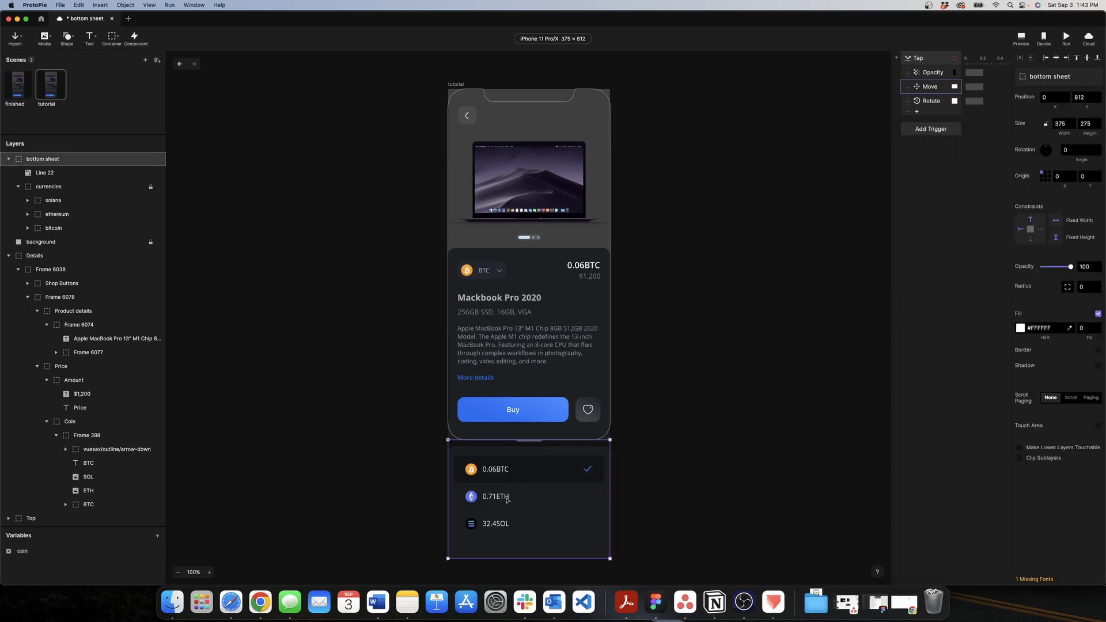
pyautogui.click(519, 496)
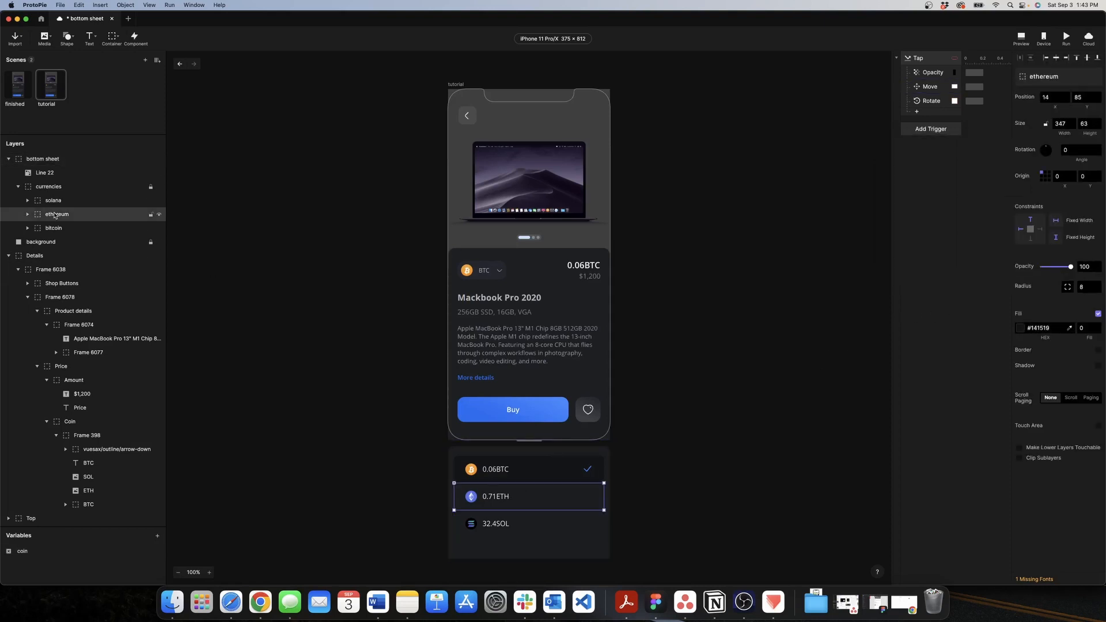
pyautogui.click(931, 132)
pyautogui.click(904, 153)
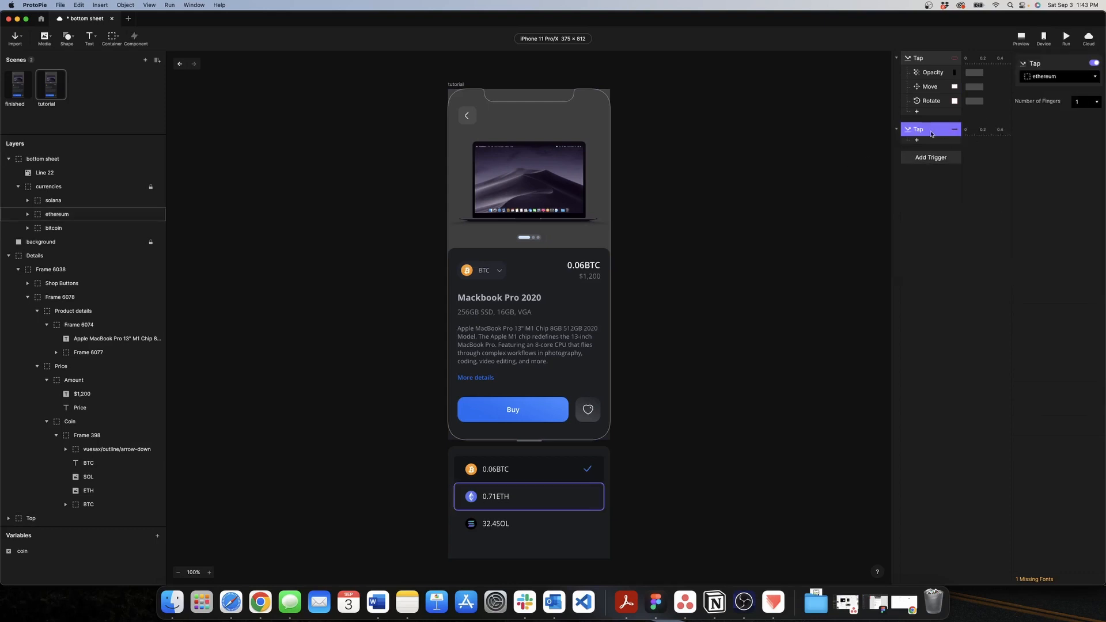
# Step: Add an Assign response to the ethereum Tap trigger that sets the coin variable to "ETH"
pyautogui.click(916, 140)
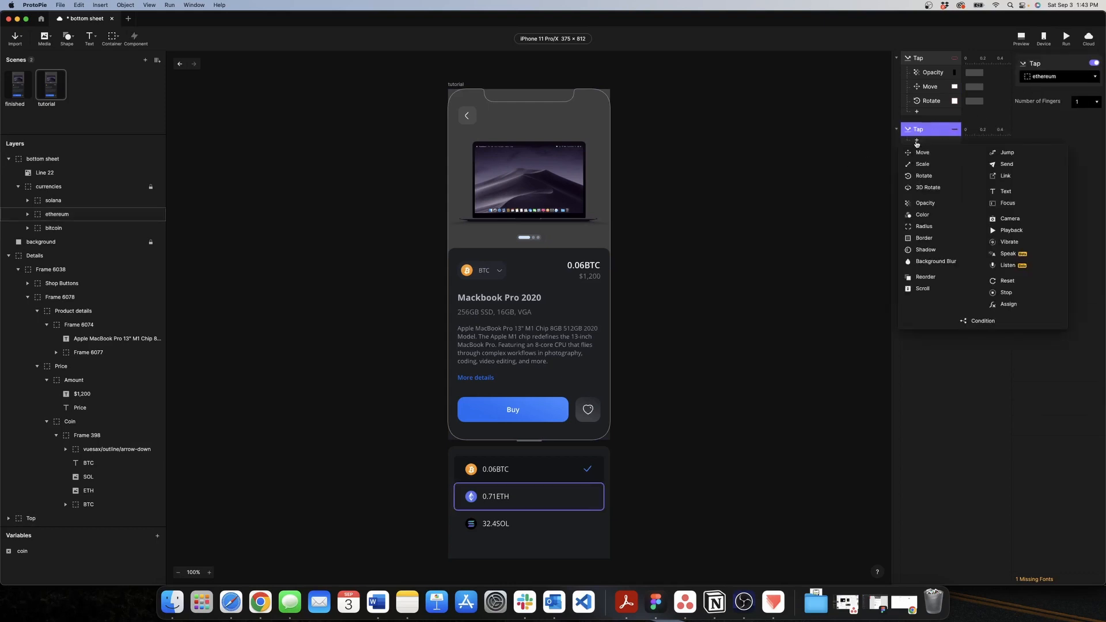
pyautogui.click(1010, 304)
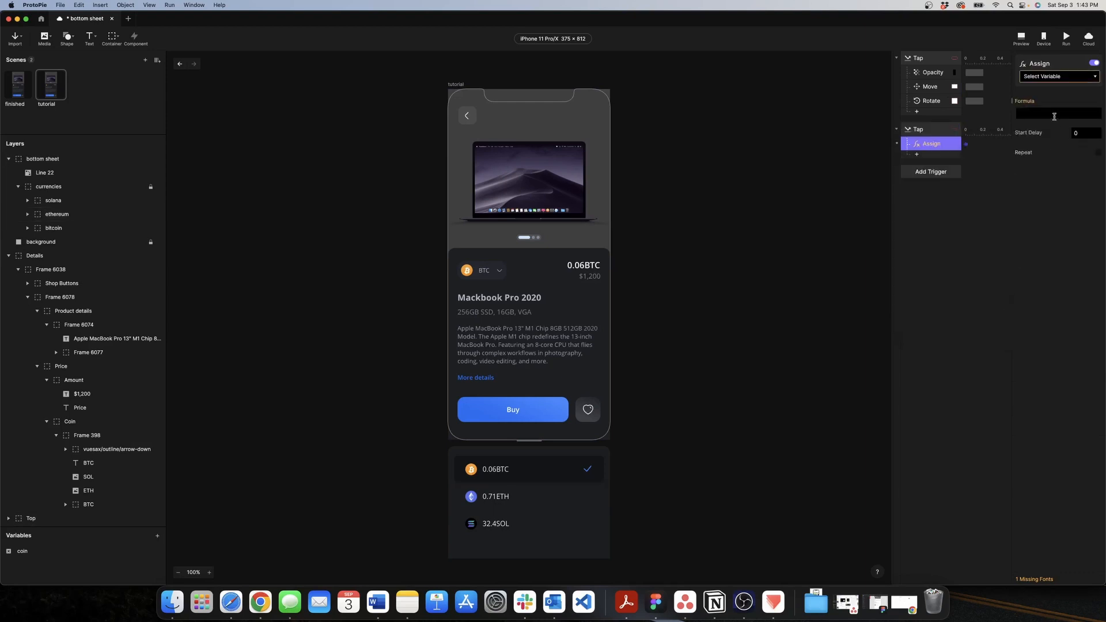
pyautogui.click(1058, 76)
pyautogui.click(1041, 110)
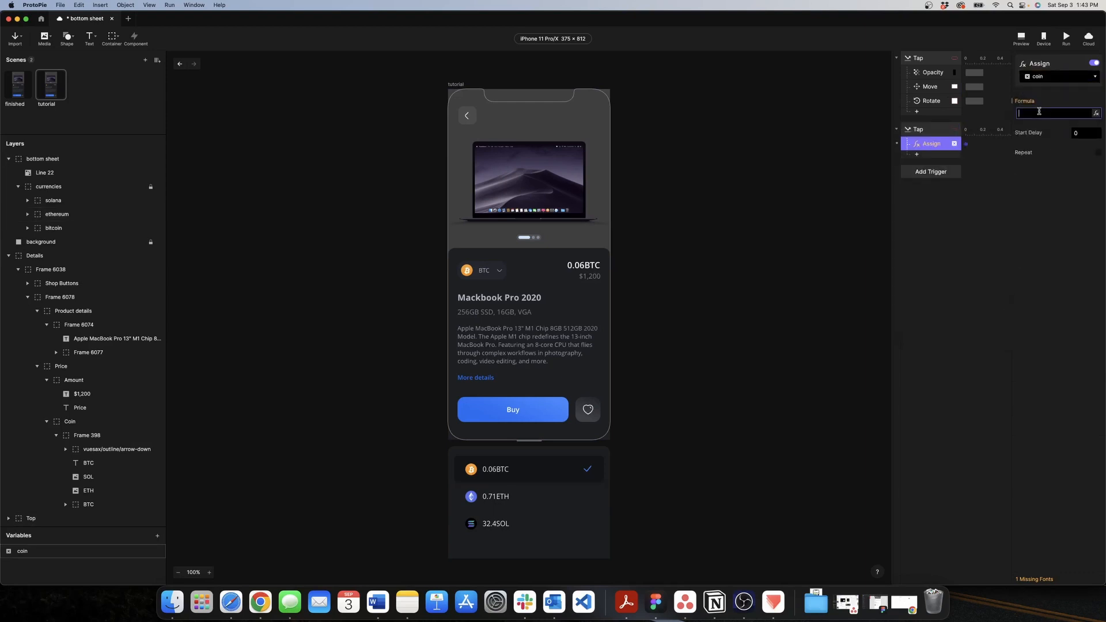
pyautogui.write('"ETH')
# Step: Duplicate the ethereum Tap trigger and retarget the copy to the solana layer
pyautogui.click(937, 132)
pyautogui.rightClick(938, 133)
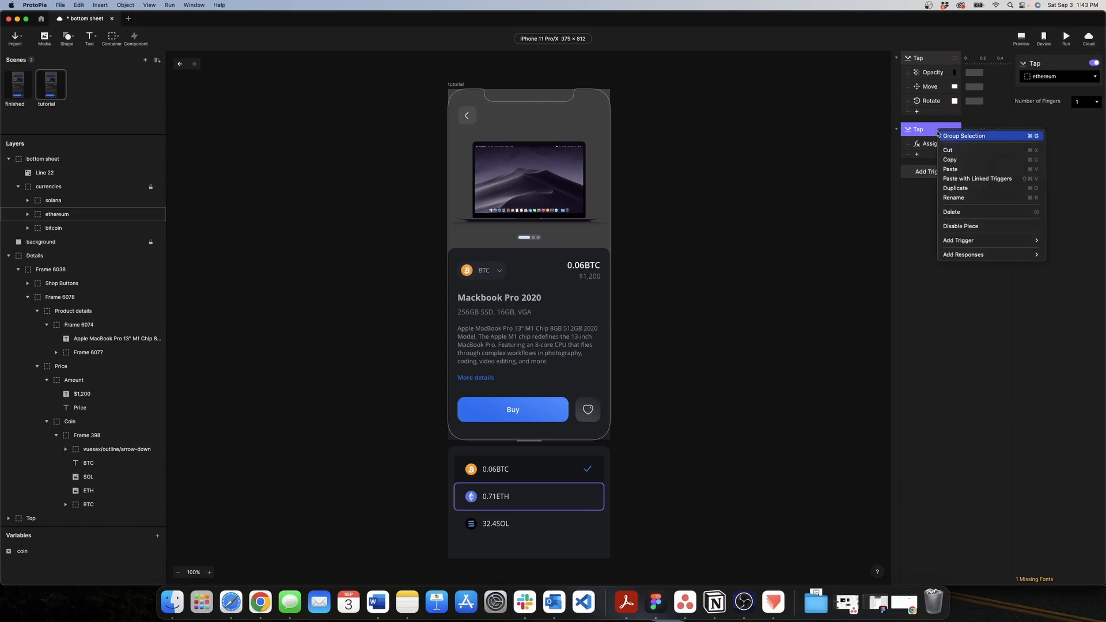
pyautogui.click(959, 188)
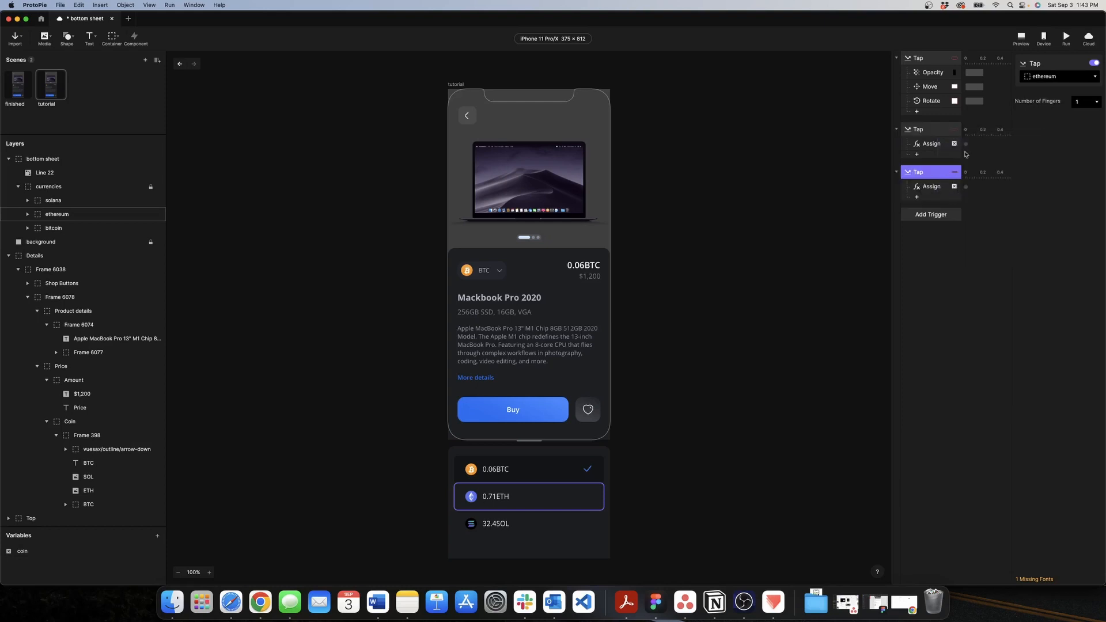
pyautogui.click(1077, 77)
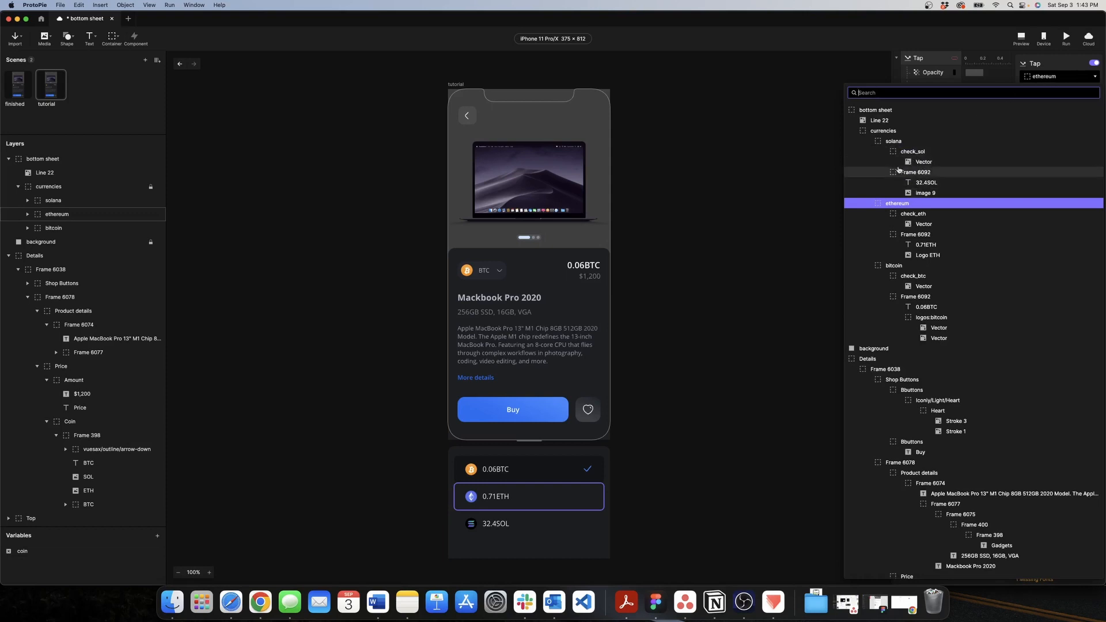
pyautogui.click(893, 141)
# Step: Change the Assign formula of the solana Tap trigger to "SOL"
pyautogui.click(932, 186)
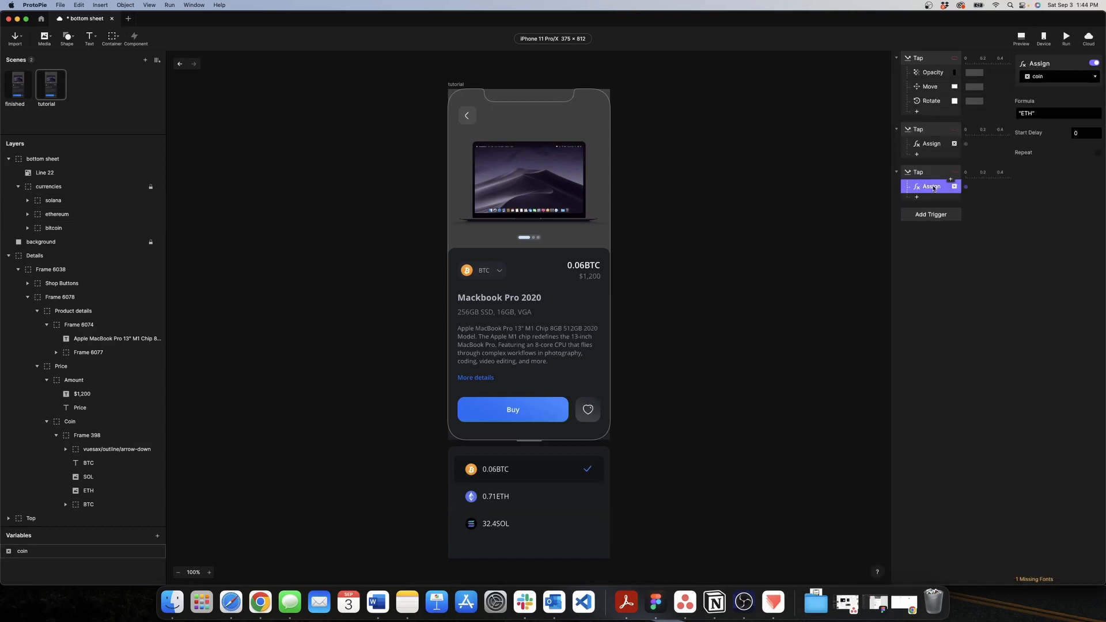
pyautogui.click(1033, 109)
pyautogui.press('BackSpace')
pyautogui.write('SOL')
pyautogui.press('Return')
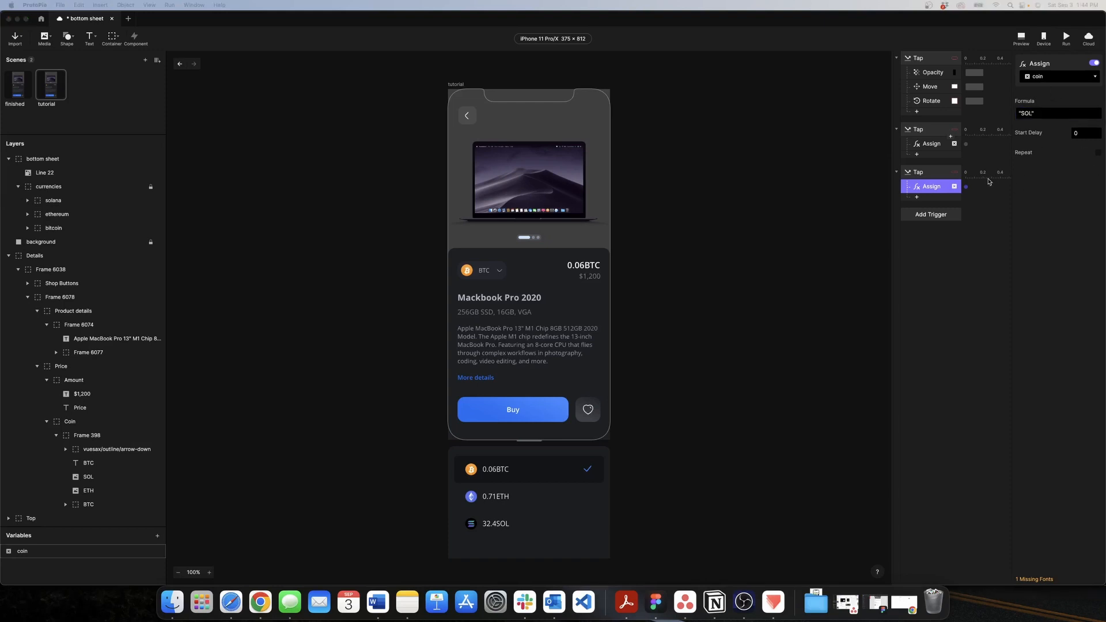
# Step: Duplicate the solana Tap trigger and retarget the copy to the bitcoin layer
pyautogui.rightClick(935, 179)
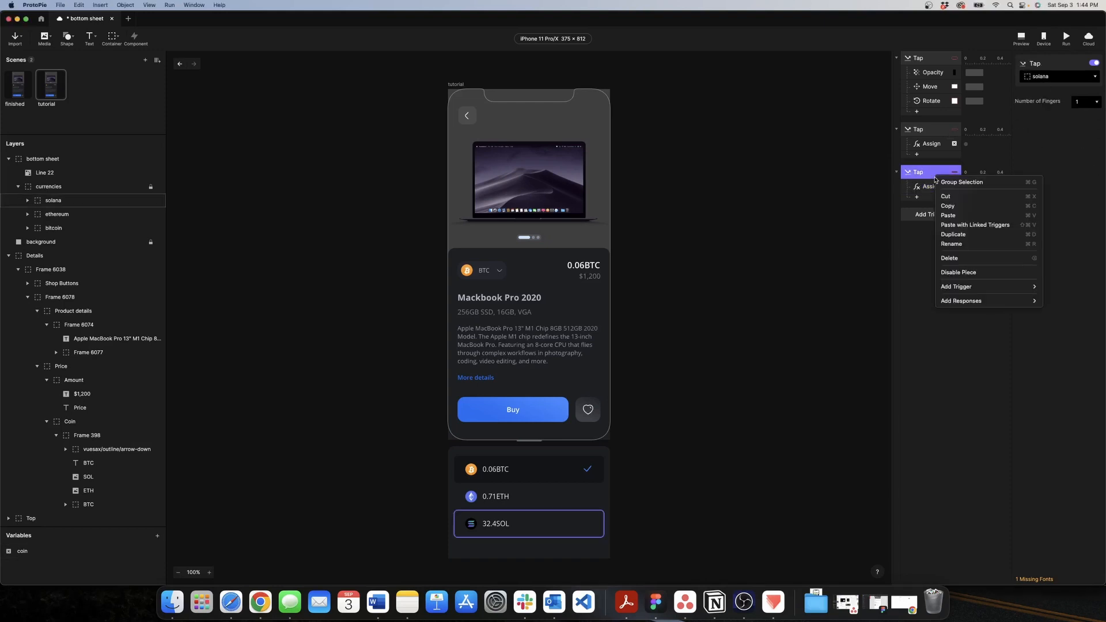
pyautogui.click(952, 235)
pyautogui.click(1059, 76)
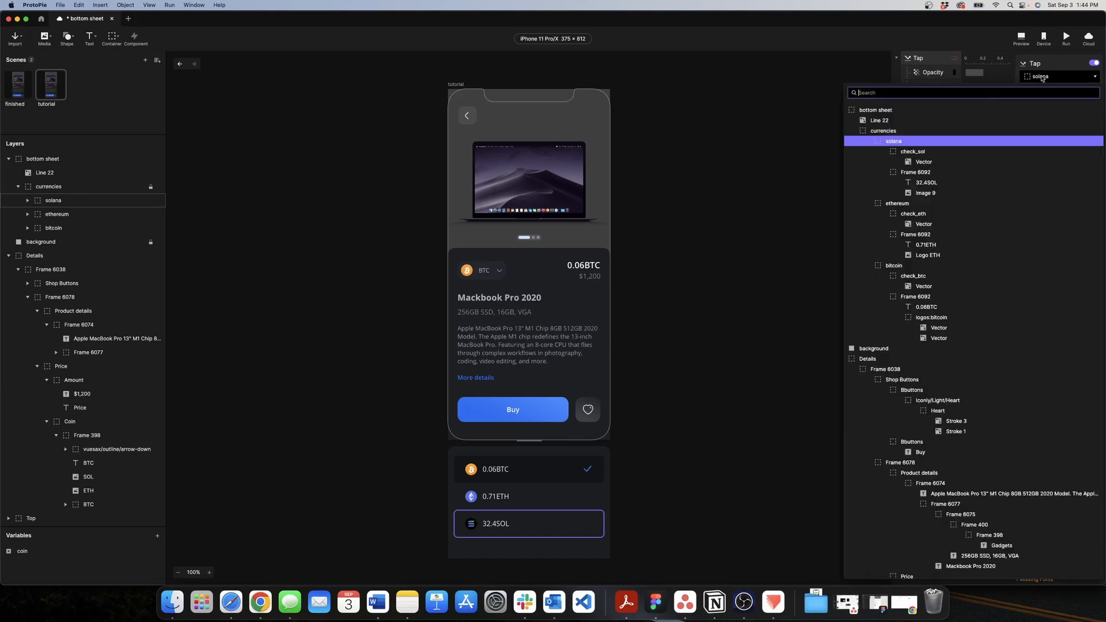
pyautogui.click(903, 265)
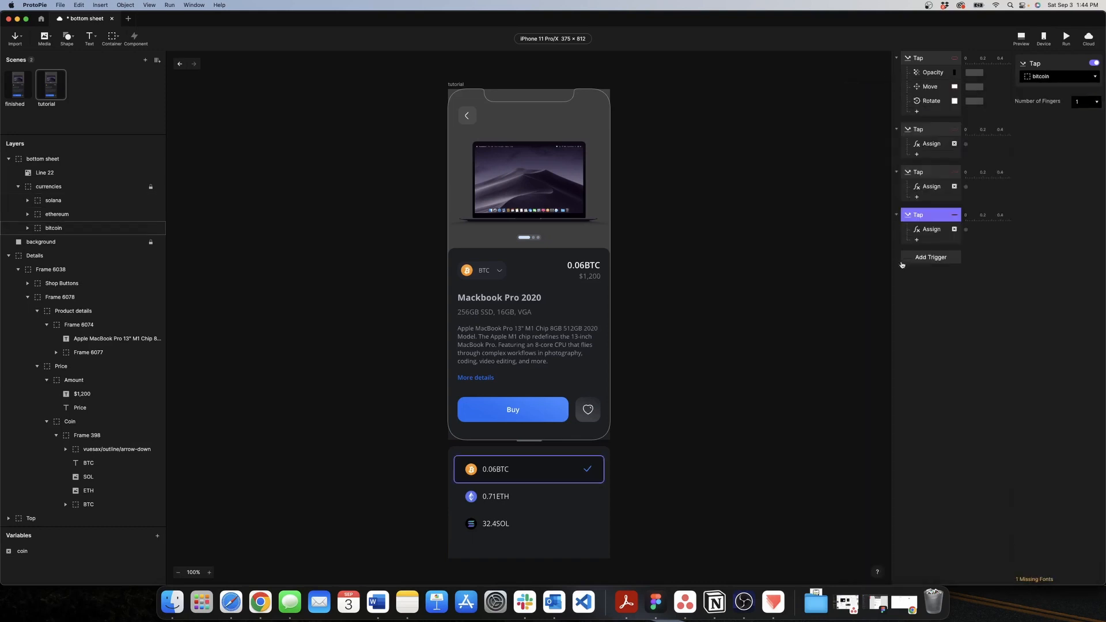
# Step: Change the Assign formula of the bitcoin Tap trigger to "BTC"
pyautogui.click(929, 229)
pyautogui.click(1031, 114)
pyautogui.press('BackSpace')
pyautogui.press('BackSpace')
pyautogui.press('BackSpace')
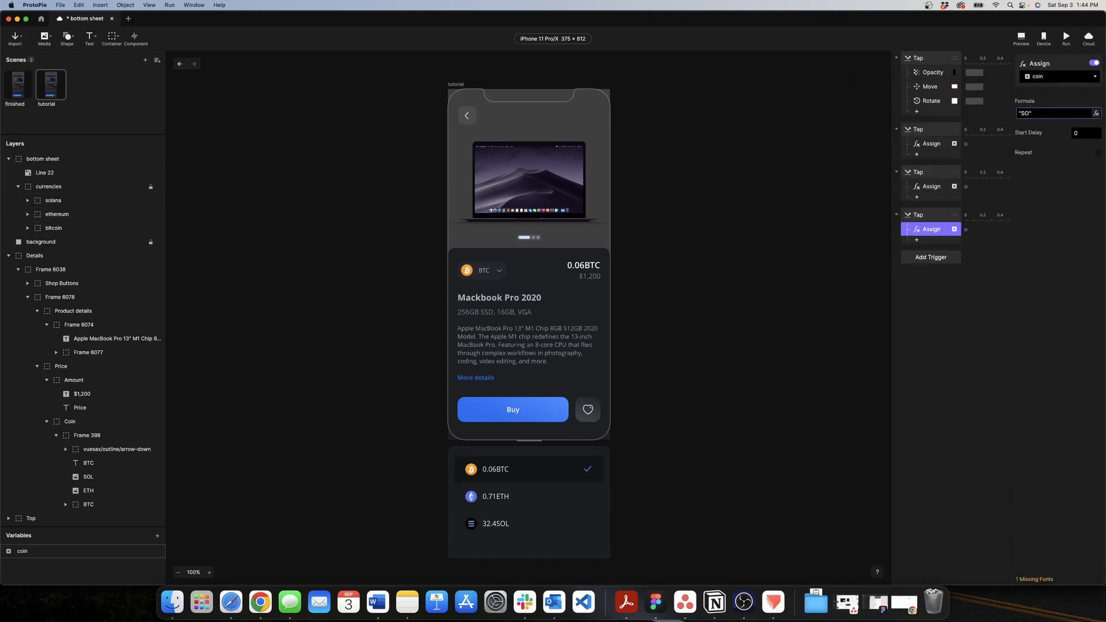
pyautogui.write('BTC')
pyautogui.click(1099, 266)
# Step: Show the coin variable's value on the canvas and test choosing ETH from the bottom sheet in the preview
pyautogui.click(157, 553)
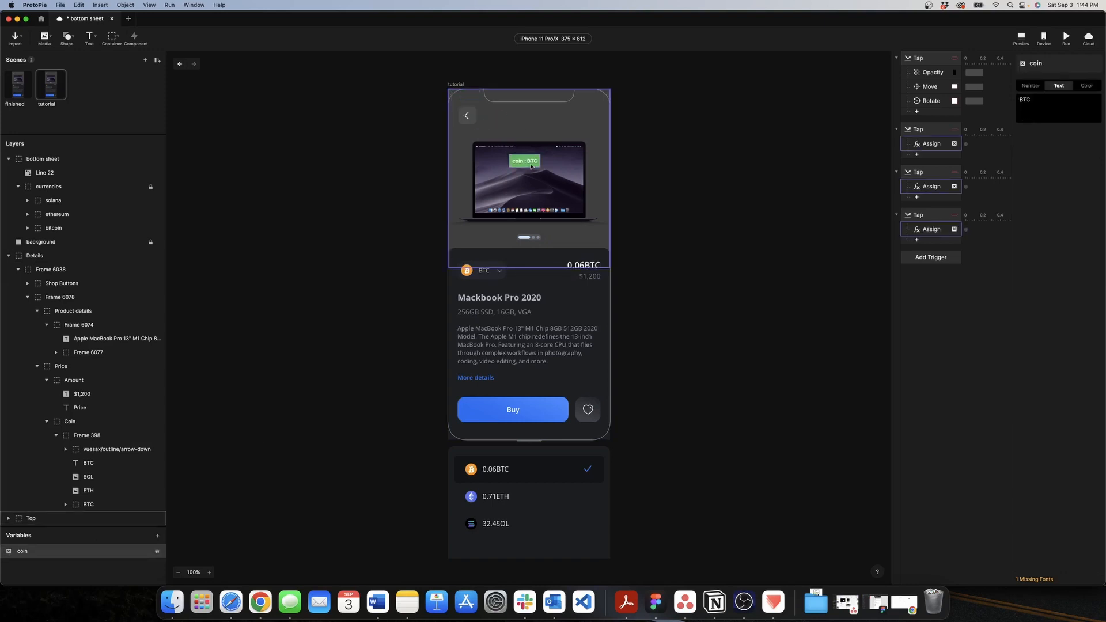
pyautogui.click(1020, 39)
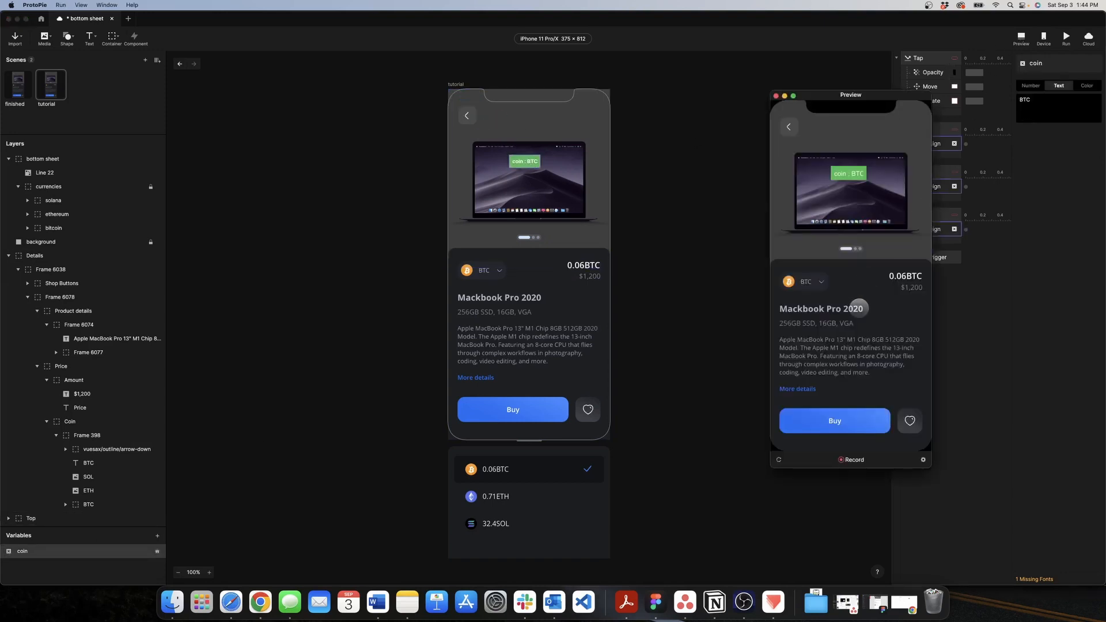
pyautogui.click(811, 287)
pyautogui.click(831, 389)
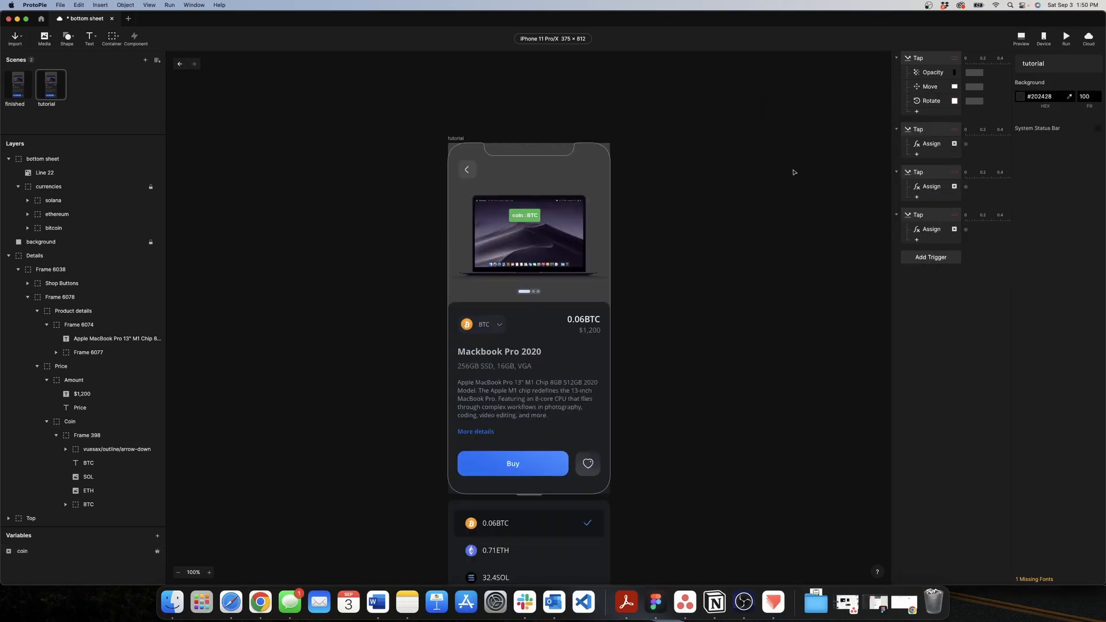
# Step: Hide the coin variable's value from the canvas and preview opening the bottom sheet from the BTC selector
pyautogui.click(157, 553)
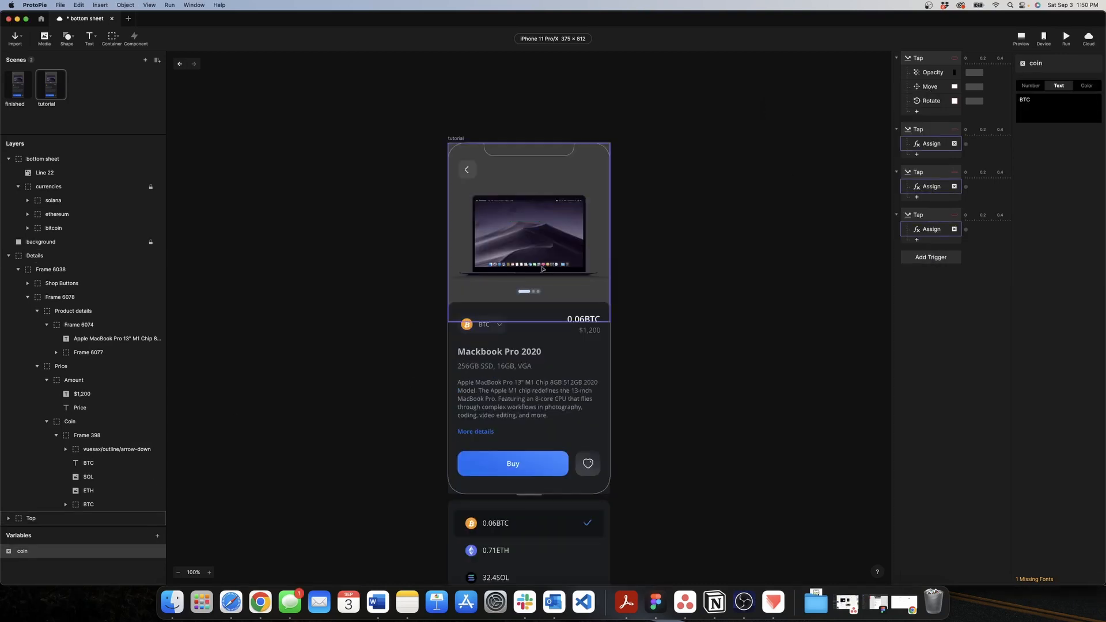
pyautogui.click(698, 190)
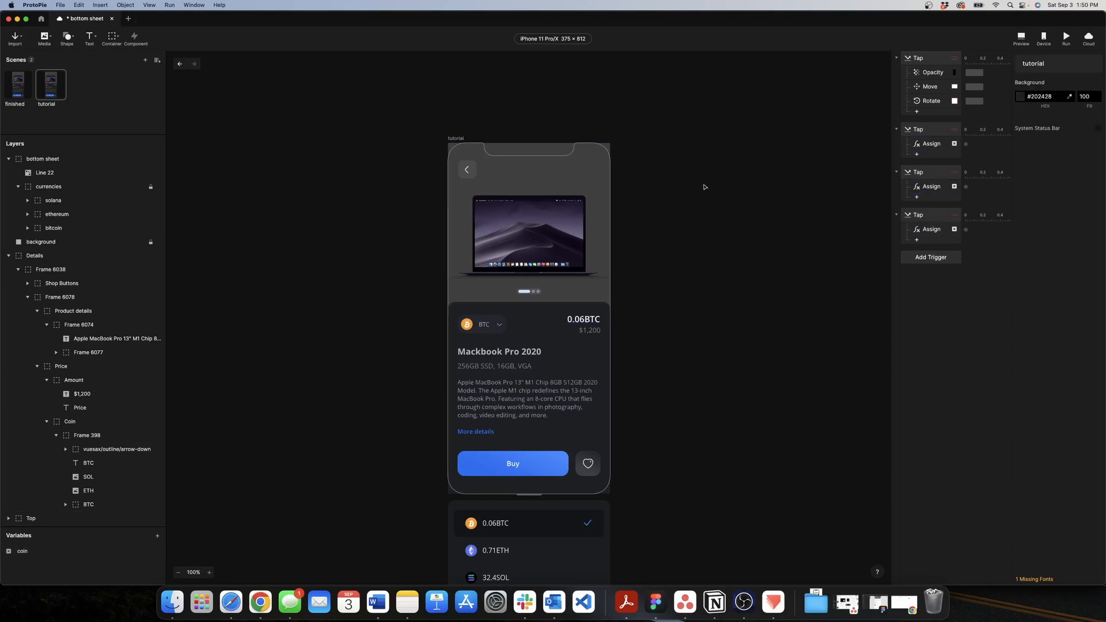
pyautogui.click(1023, 38)
pyautogui.click(802, 280)
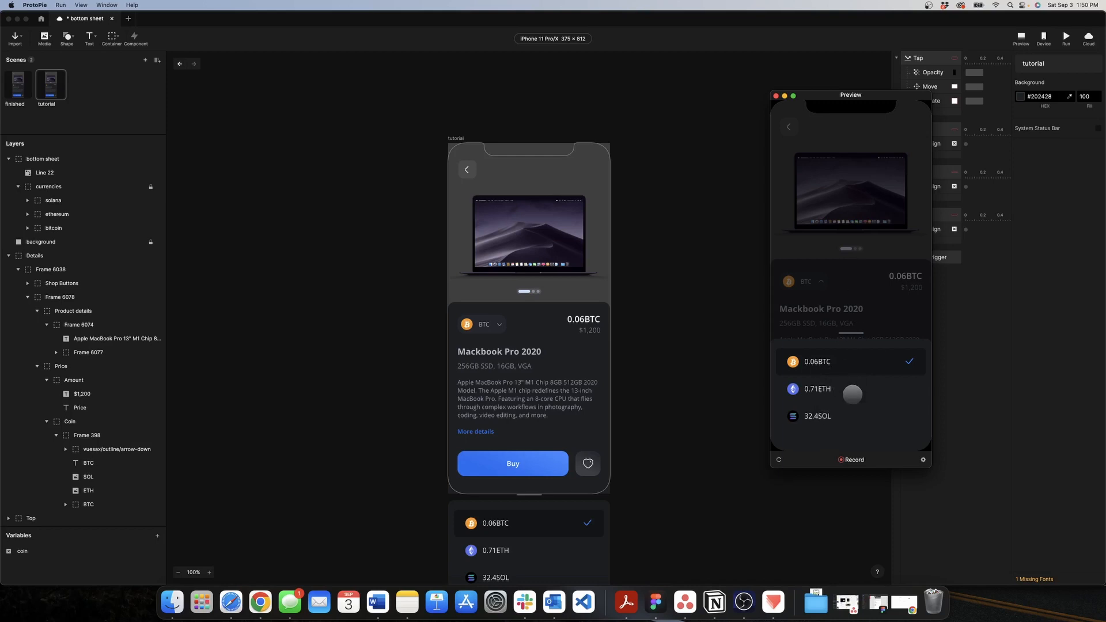
pyautogui.click(776, 96)
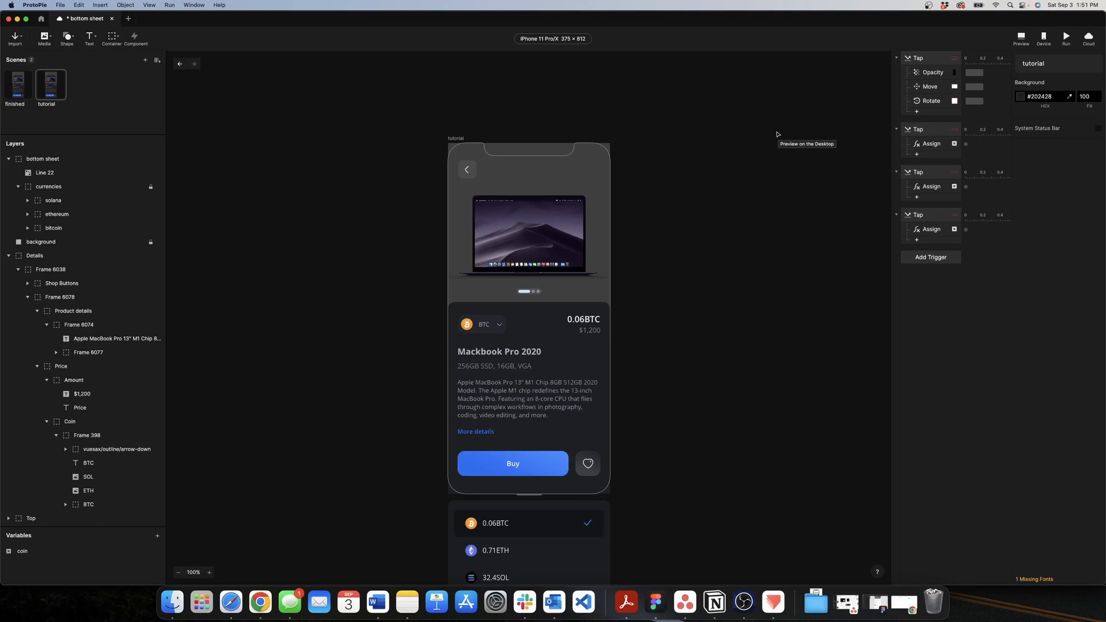
# Step: Add another Tap trigger and assign it to the background layer
pyautogui.click(922, 259)
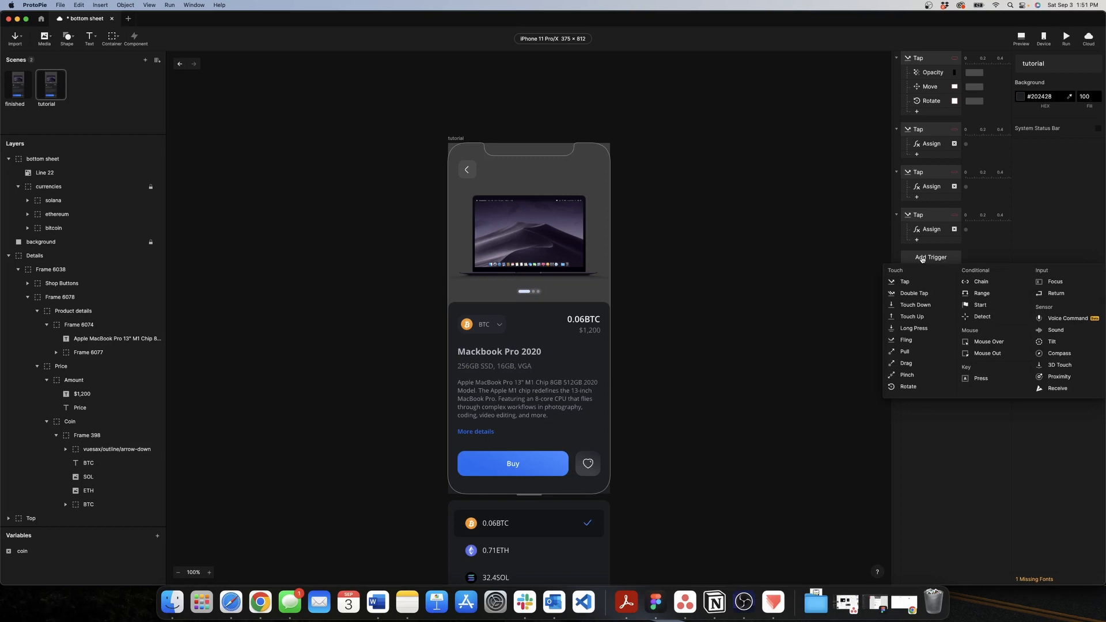
pyautogui.click(922, 282)
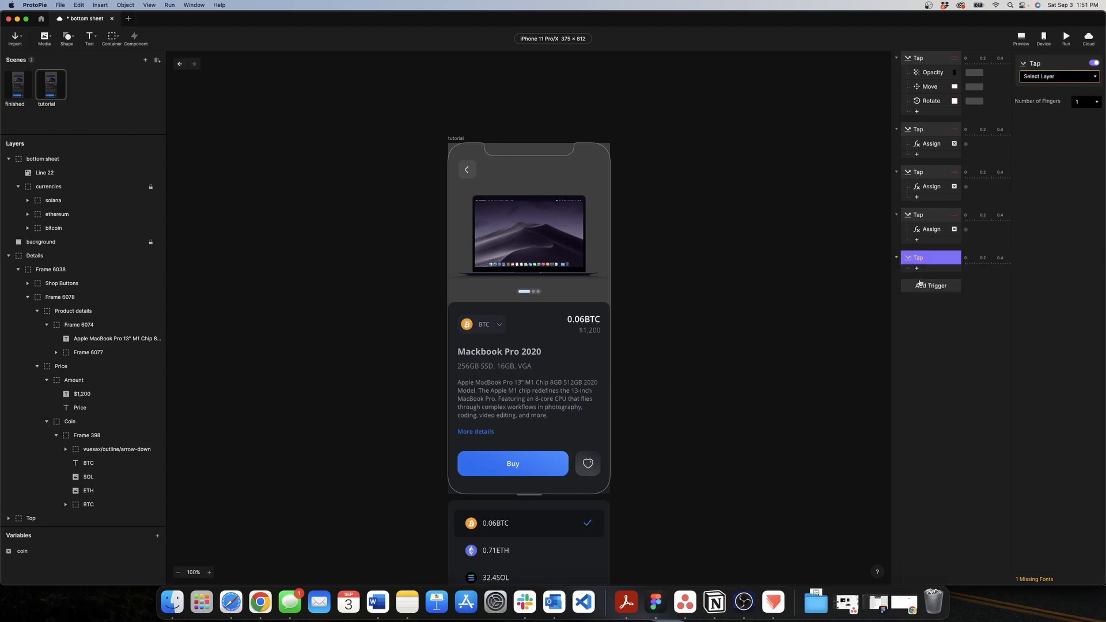
pyautogui.click(1062, 76)
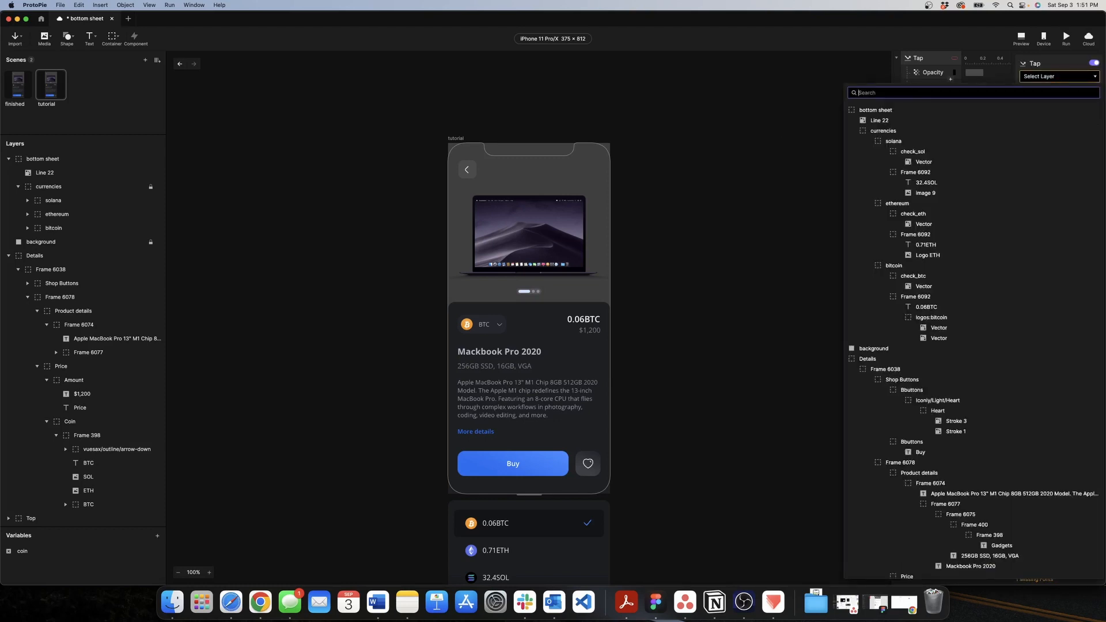
pyautogui.write('bac')
pyautogui.click(906, 107)
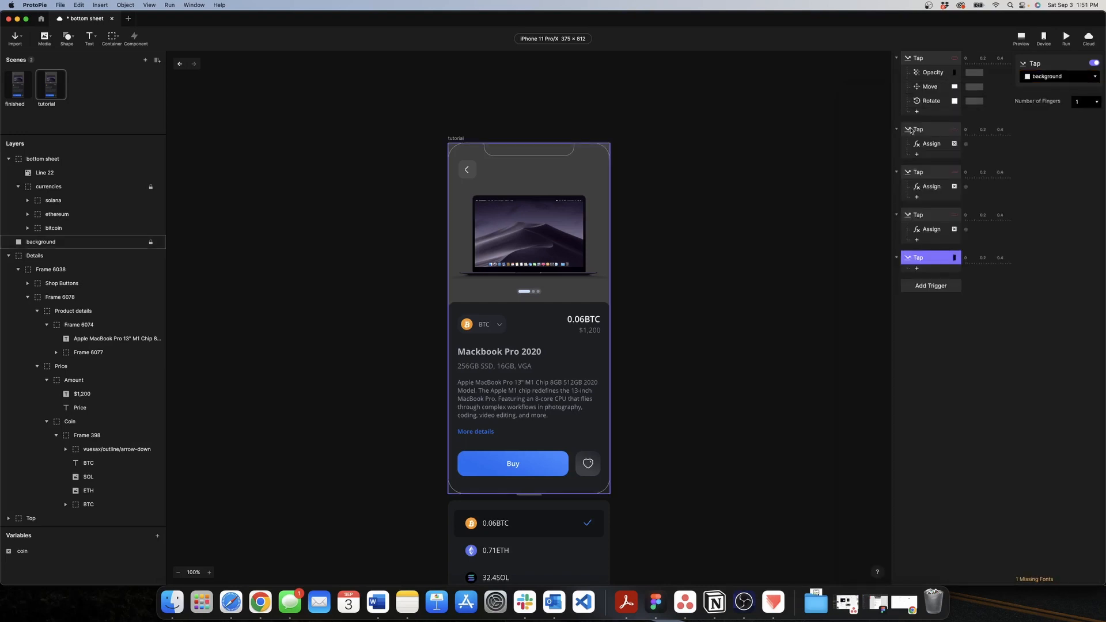
# Step: Add a Send response to the background Tap trigger with the message "_close_sheet" sent to the current scene
pyautogui.click(917, 269)
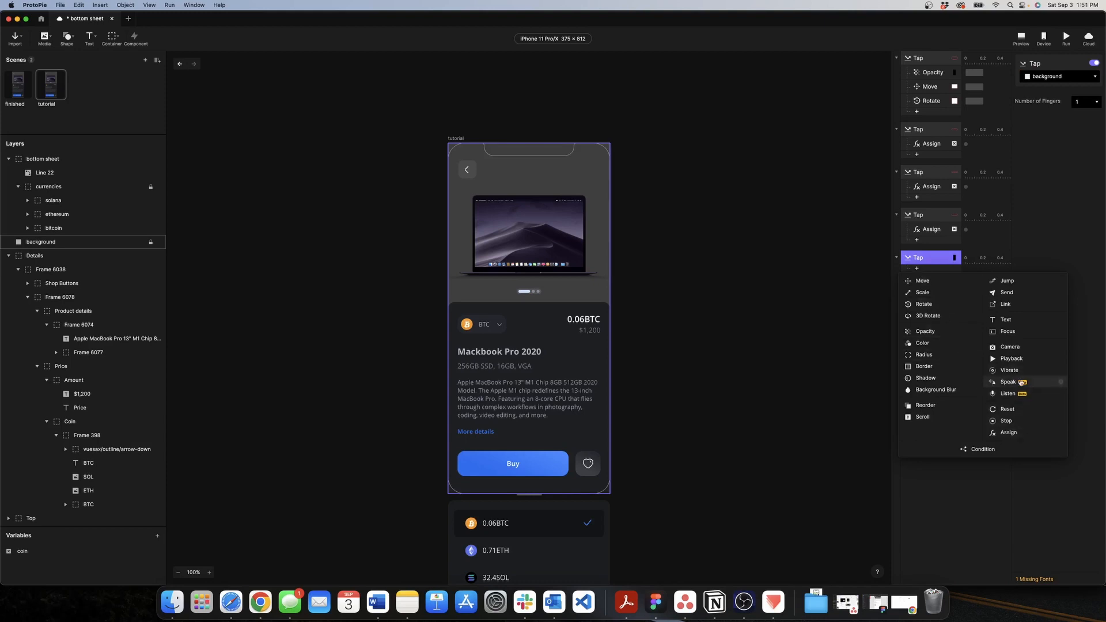
pyautogui.click(1007, 293)
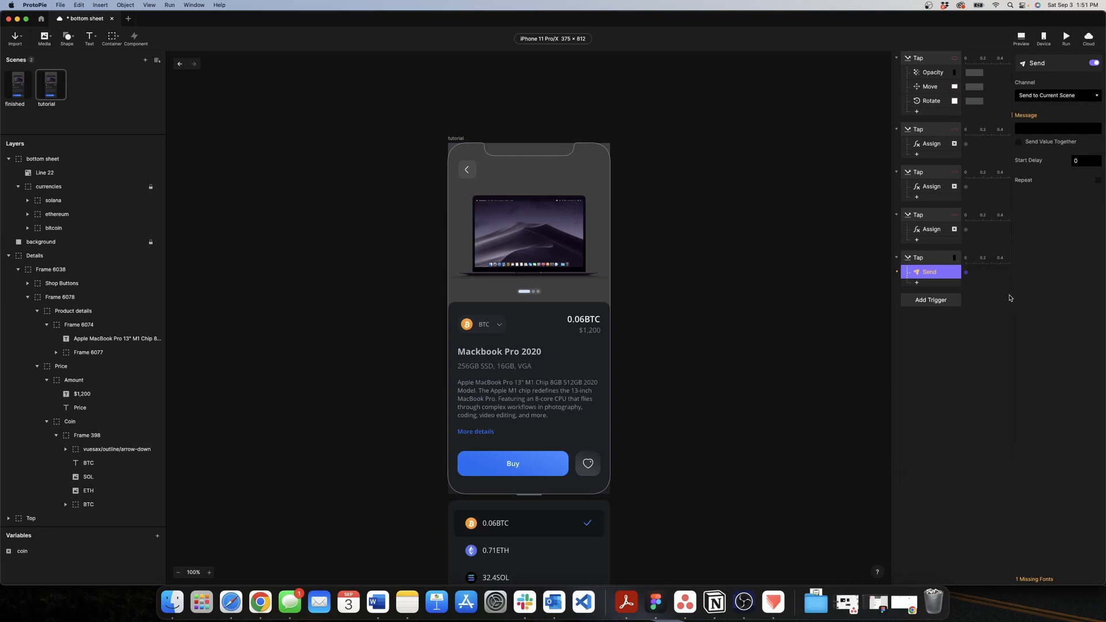
pyautogui.click(1030, 129)
pyautogui.write('_close_sheet')
pyautogui.click(1060, 215)
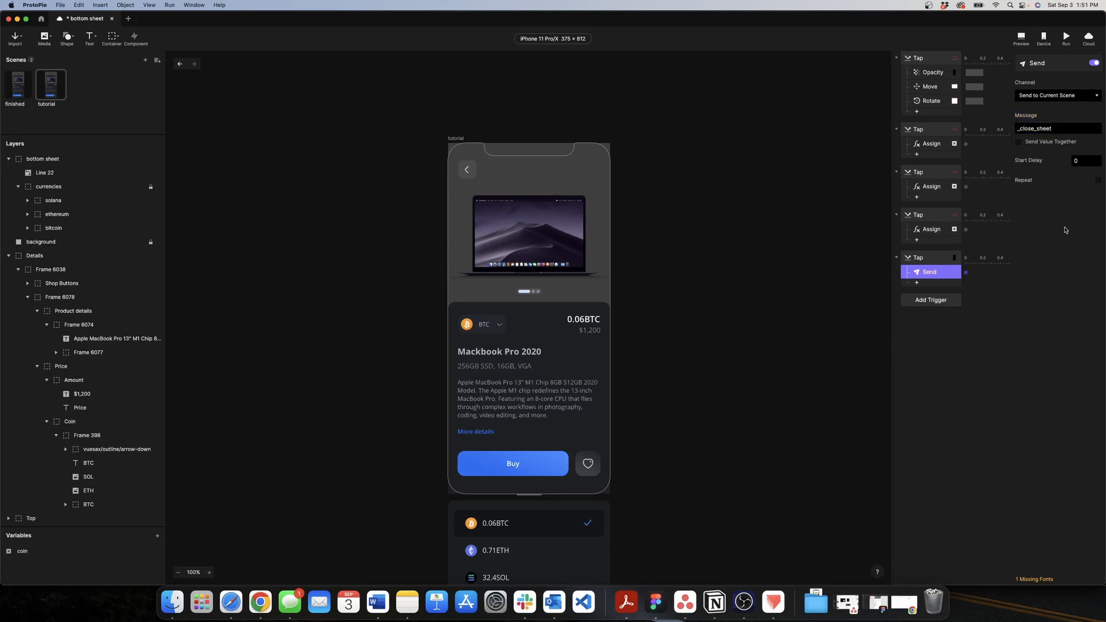
# Step: Add a Receive trigger that listens for the message "_close_sheet" from the current scene
pyautogui.click(921, 301)
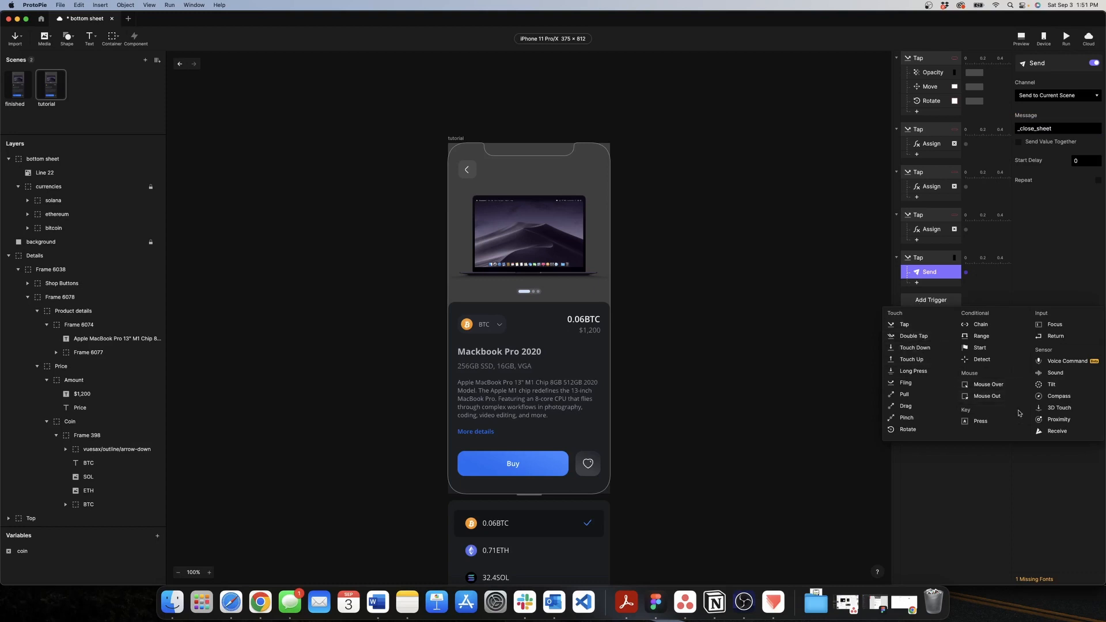
pyautogui.click(1047, 431)
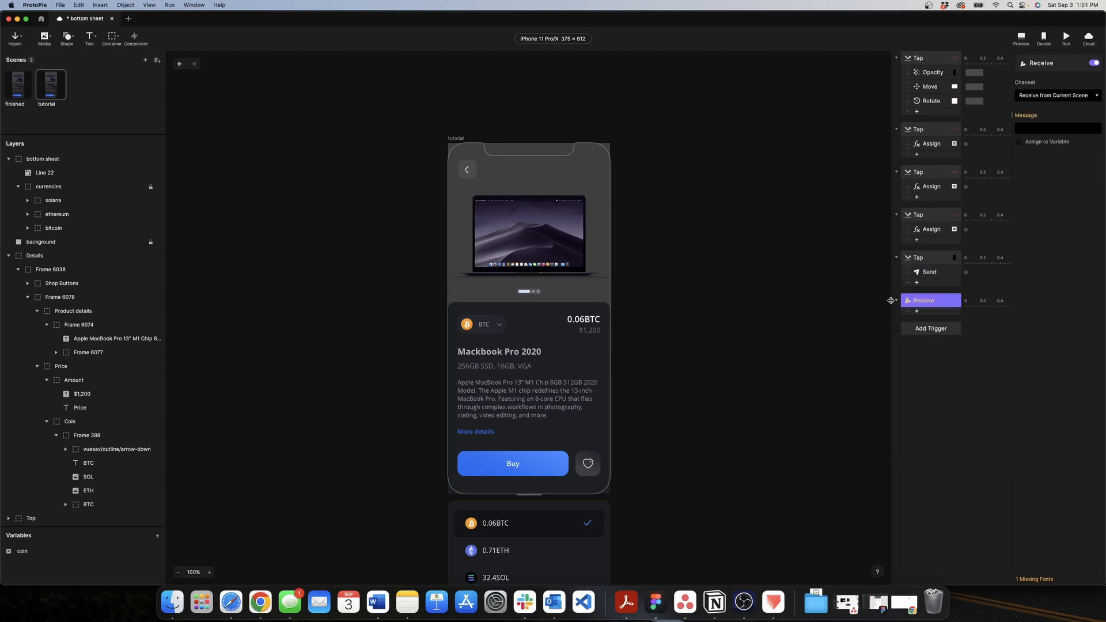
pyautogui.click(1026, 129)
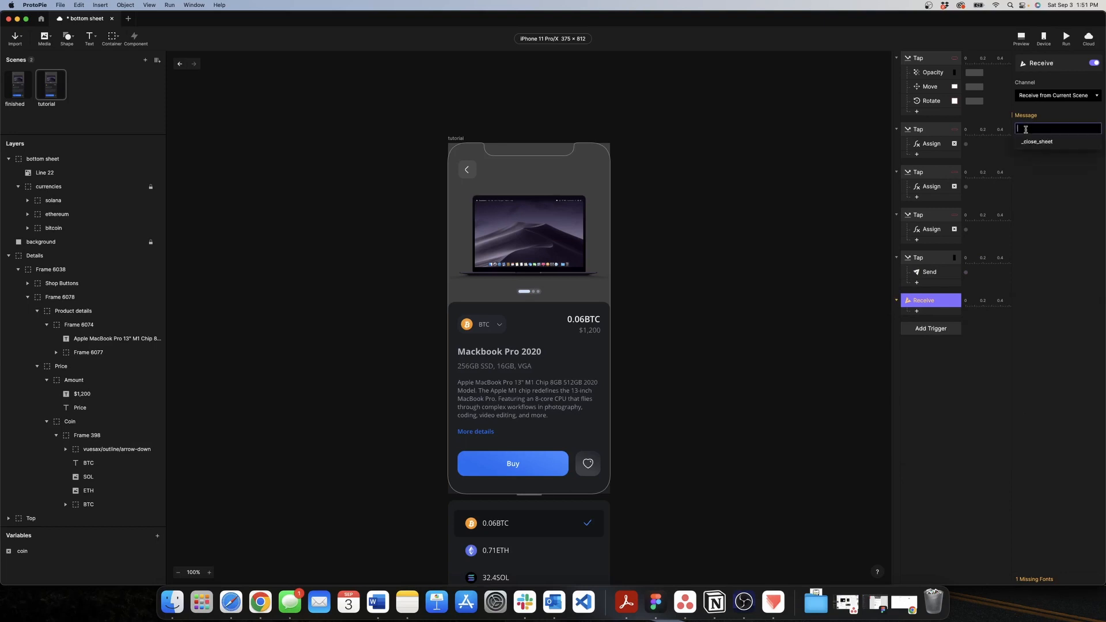
pyautogui.write('_')
pyautogui.click(1038, 142)
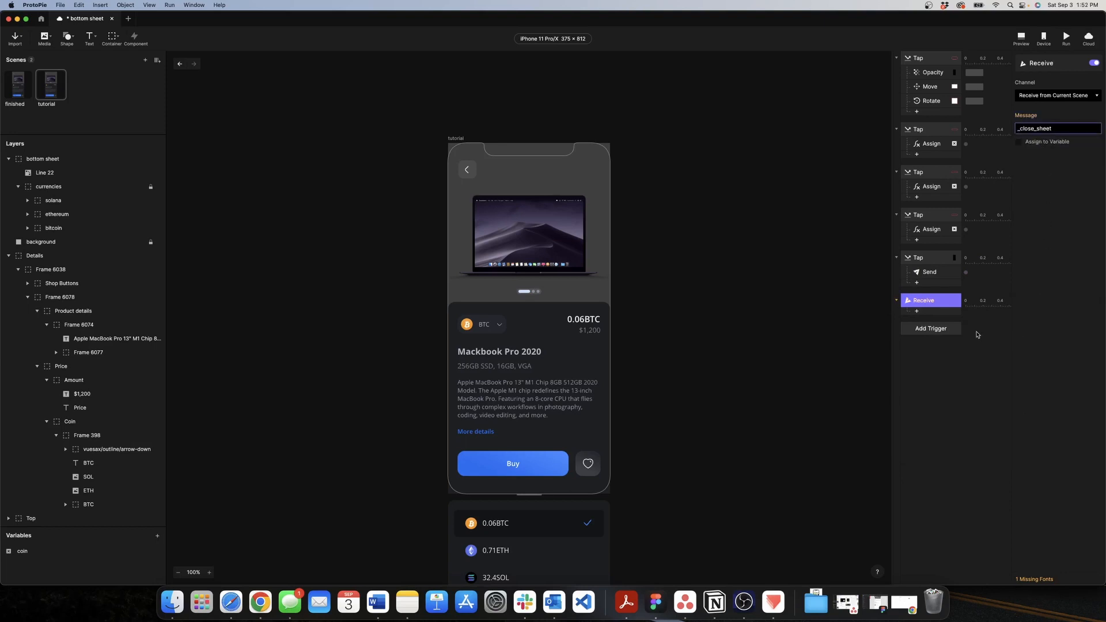
pyautogui.click(948, 302)
# Step: Copy the Opacity, Move and Rotate responses from the first Tap trigger into the Receive trigger
pyautogui.click(929, 73)
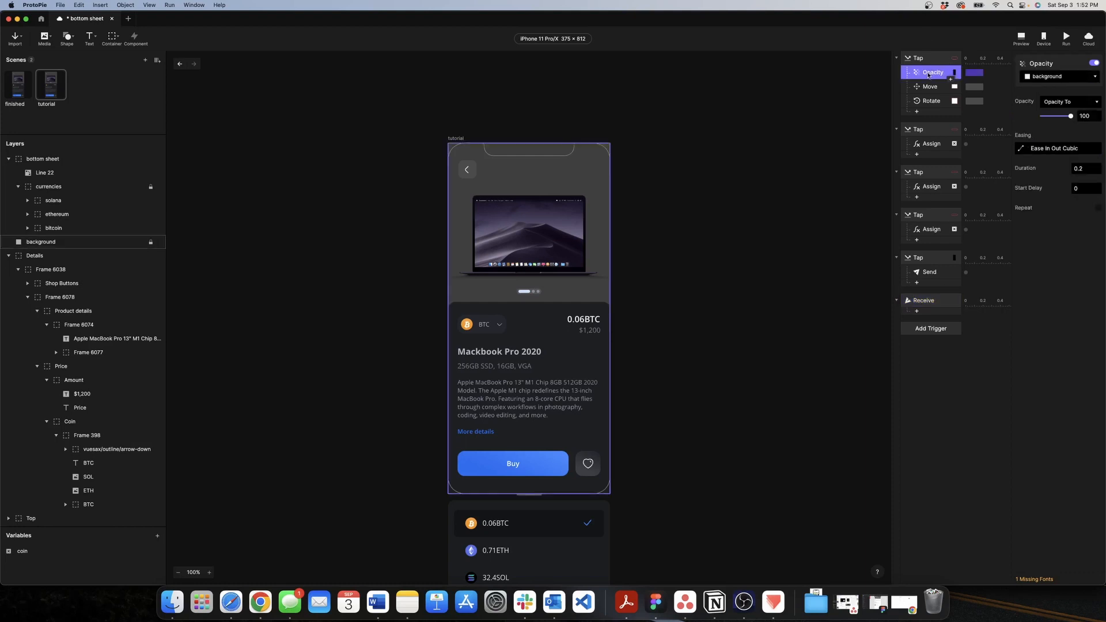
pyautogui.keyDown('shift'); pyautogui.click(928, 101); pyautogui.keyUp('shift')
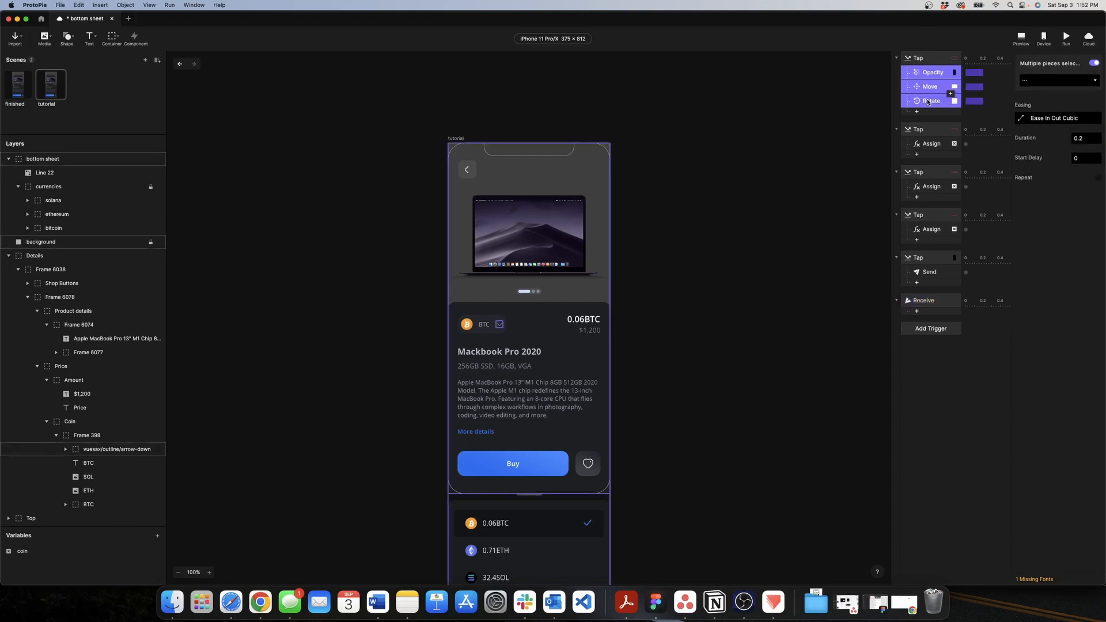
pyautogui.click(934, 303)
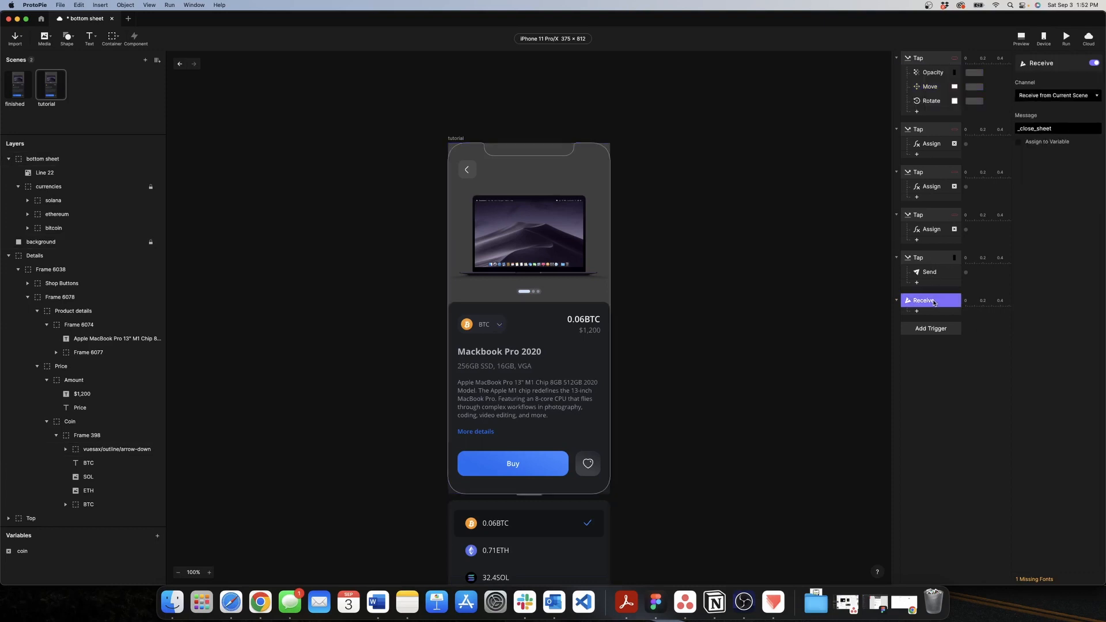
pyautogui.hotkey('ctrl', 'v')
# Step: In the Receive trigger, set the background's opacity to 0, the bottom sheet's Y position to 812 and the arrow's rotation direction to counterclockwise
pyautogui.click(950, 317)
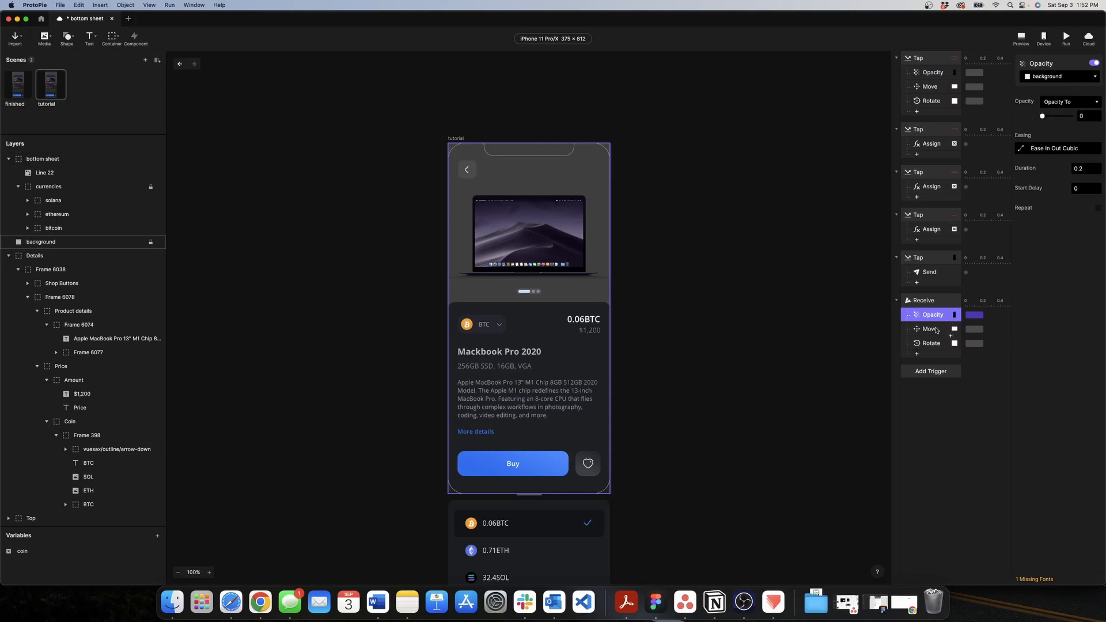
pyautogui.click(931, 330)
pyautogui.click(1077, 116)
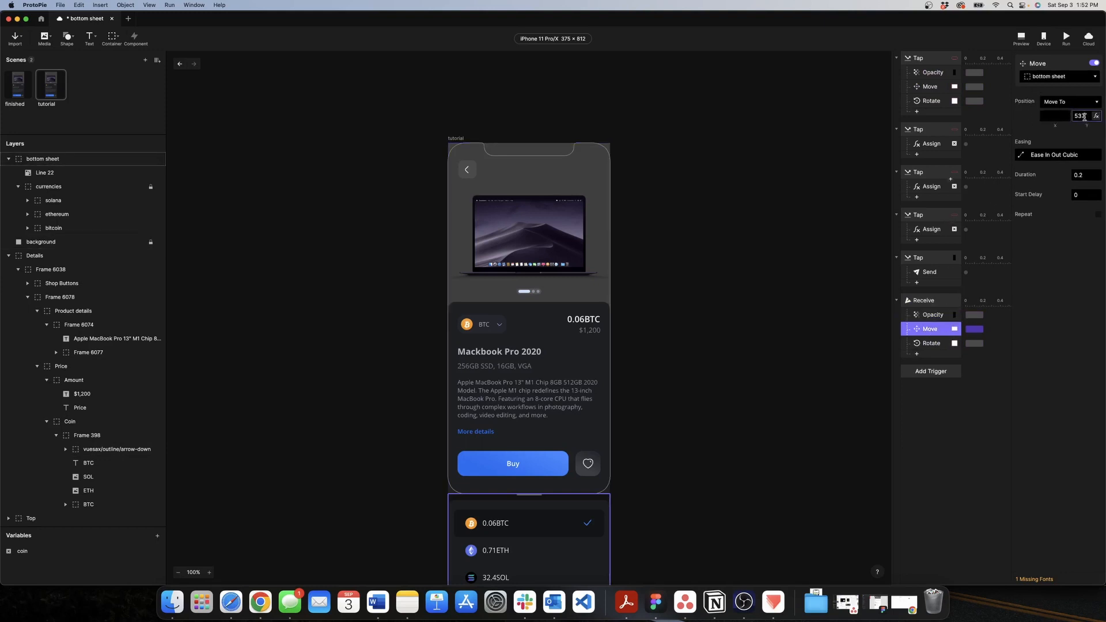
pyautogui.write('812')
pyautogui.click(948, 342)
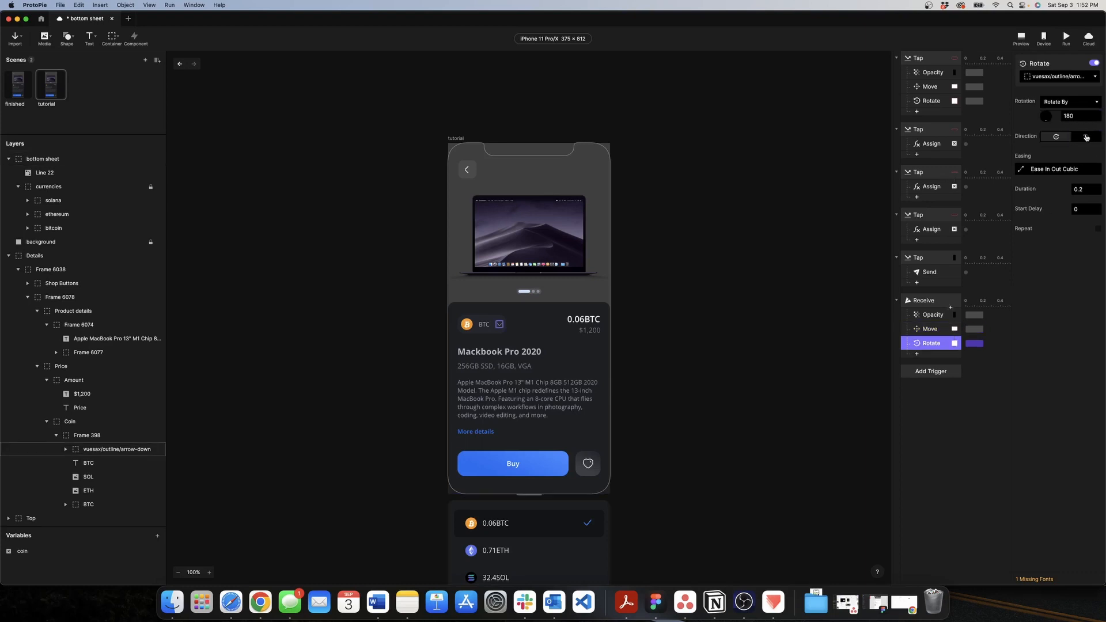
pyautogui.click(1086, 137)
# Step: Preview opening the bottom sheet from the BTC selector and closing it through the background
pyautogui.click(1024, 38)
pyautogui.click(808, 287)
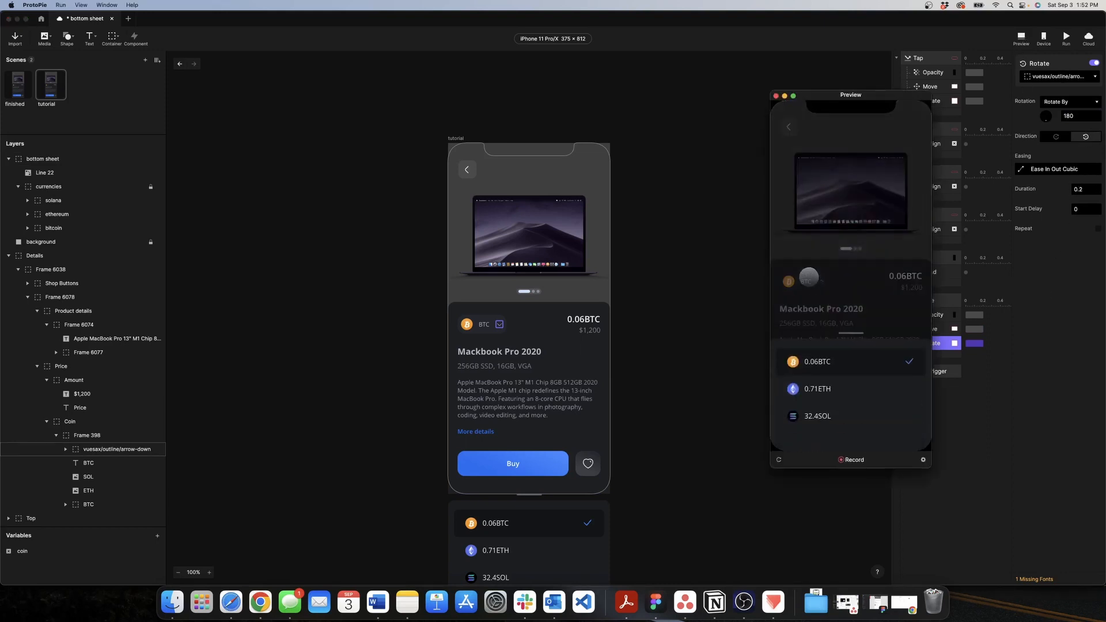
pyautogui.click(876, 288)
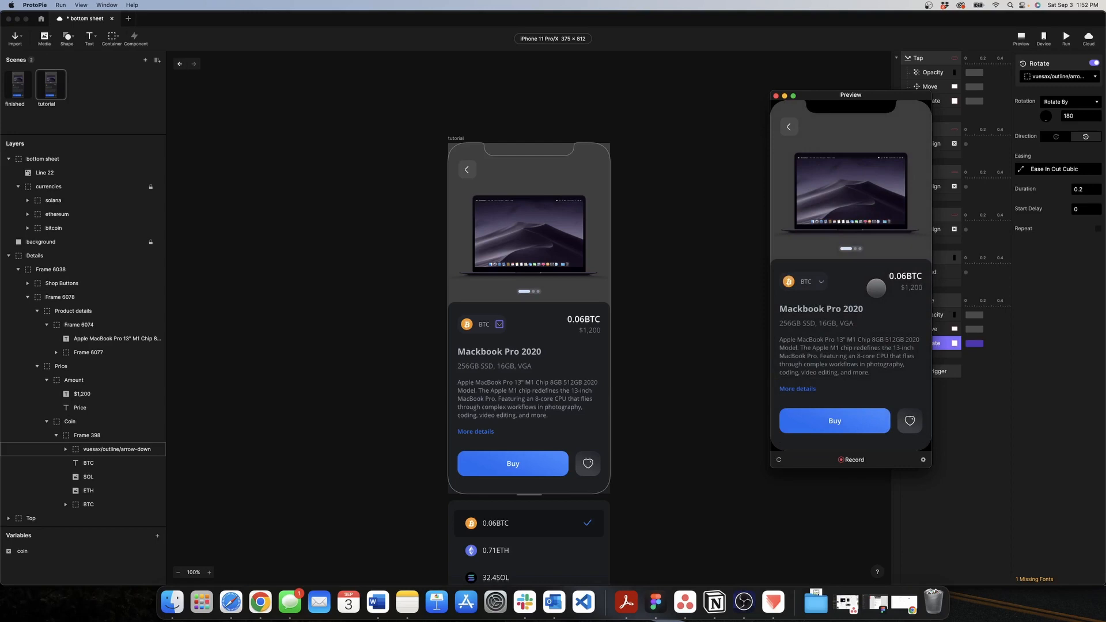
pyautogui.click(776, 96)
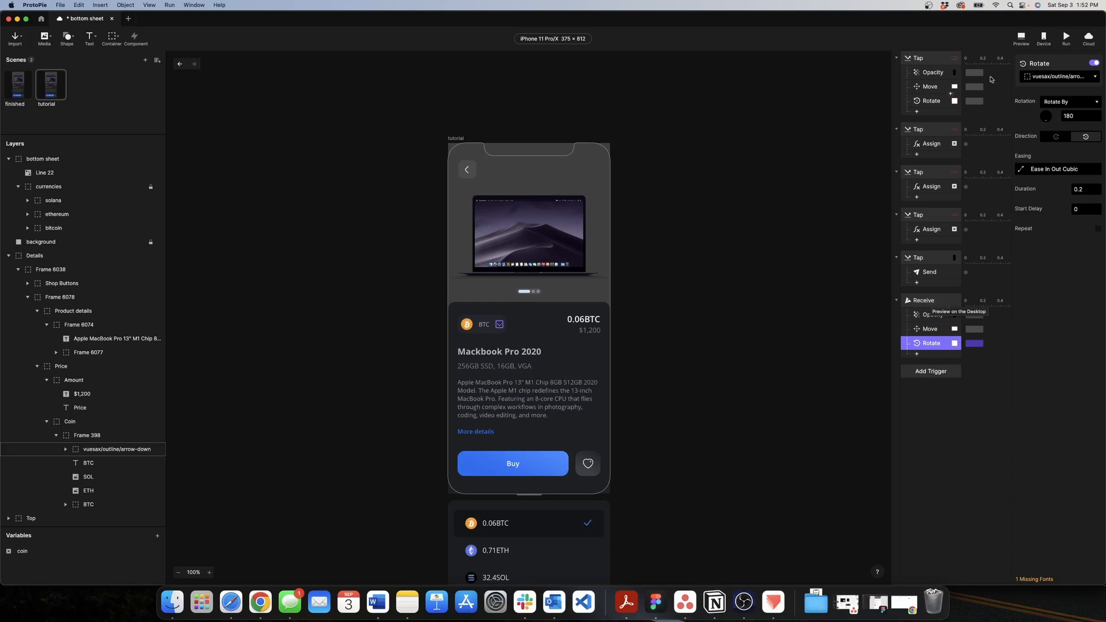
pyautogui.click(1022, 38)
pyautogui.click(816, 278)
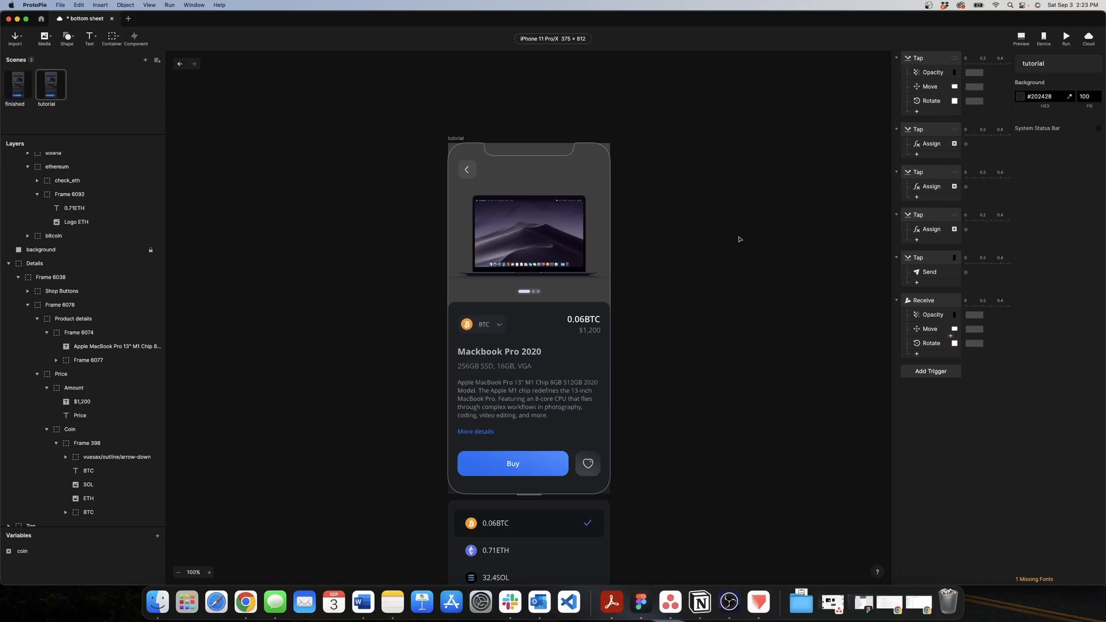
# Step: Add a Detect trigger that watches the coin variable
pyautogui.scroll(-2, 739, 239)
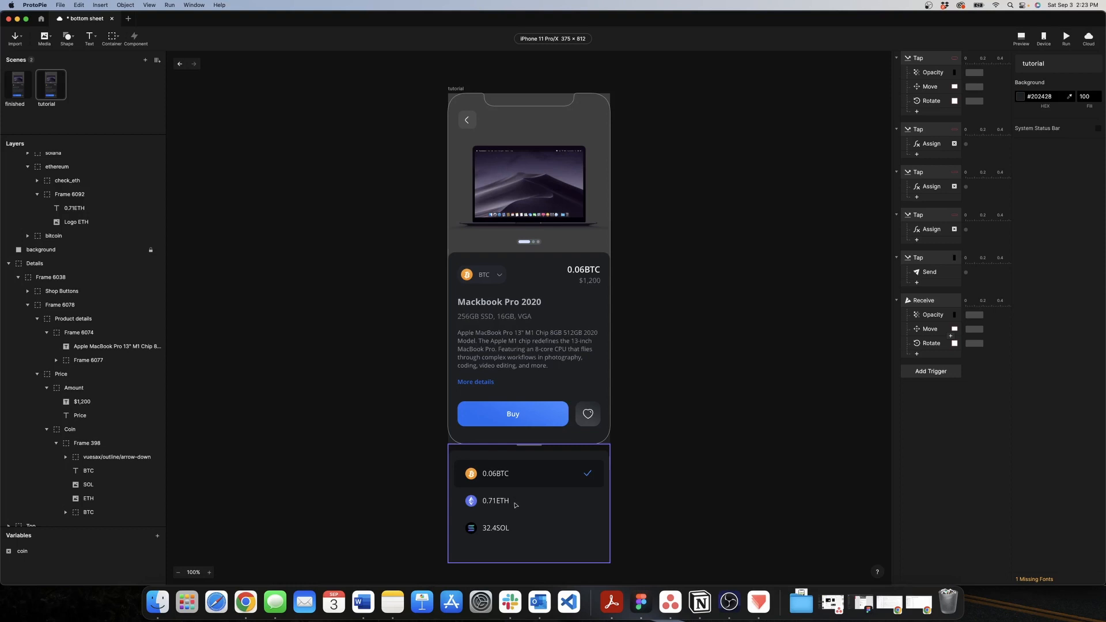
pyautogui.click(485, 271)
pyautogui.click(932, 371)
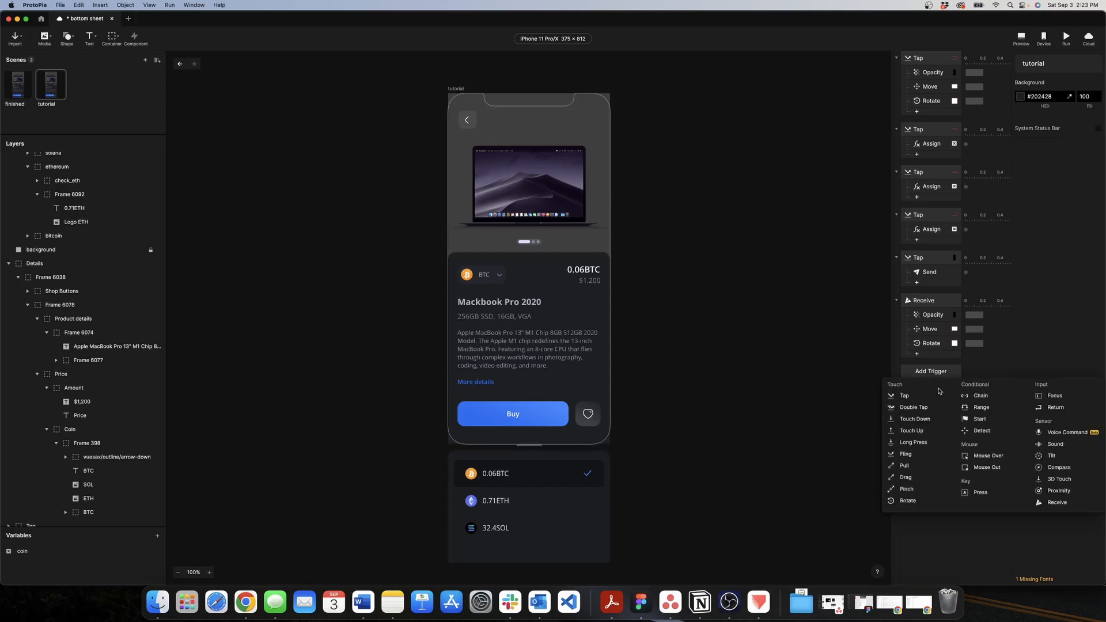
pyautogui.click(983, 431)
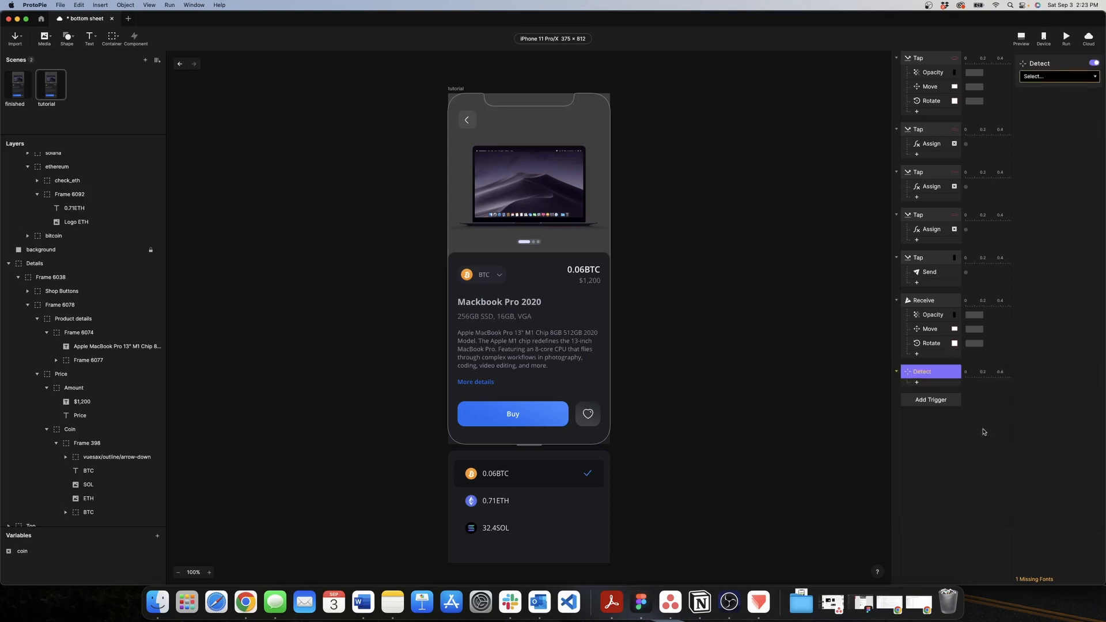
pyautogui.click(1055, 76)
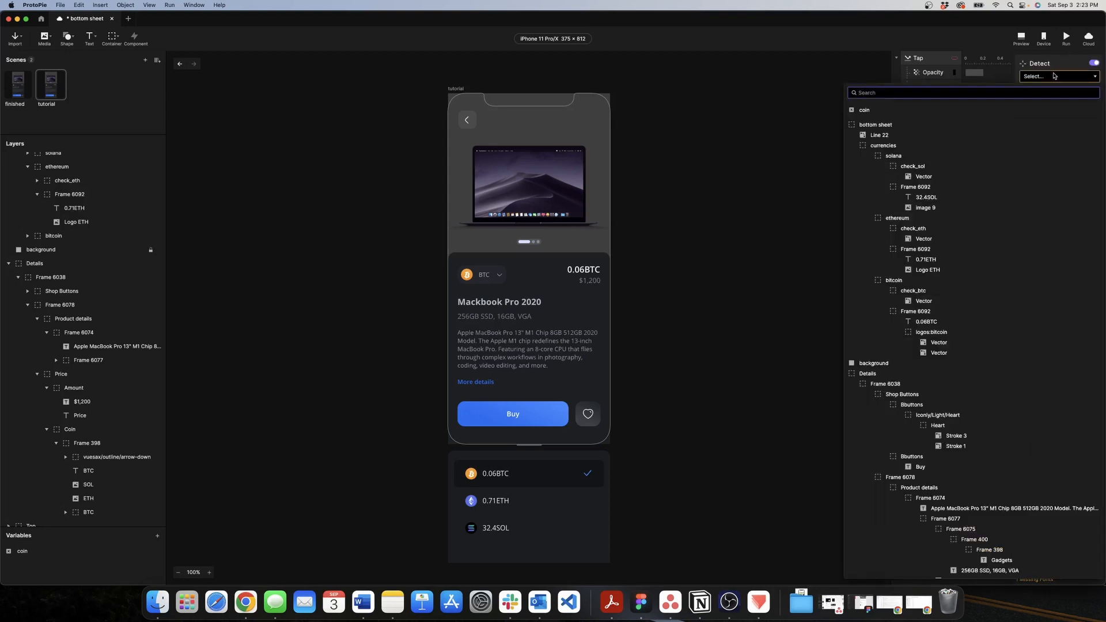
pyautogui.click(873, 112)
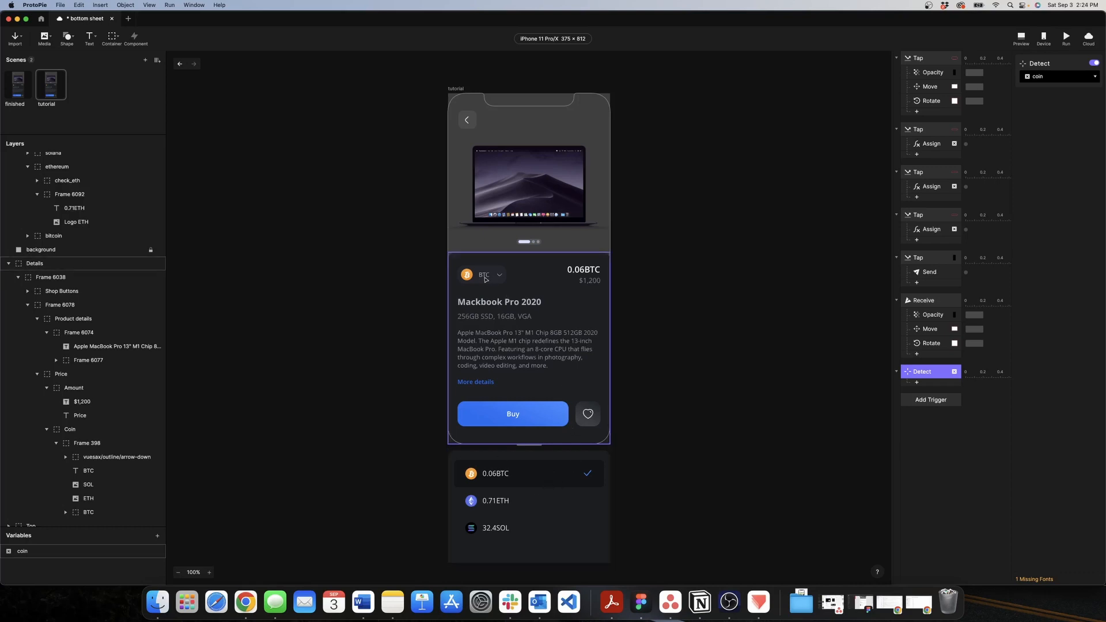
# Step: Add a Send response to the Detect trigger with the message "_close_sheet" sent to the current scene
pyautogui.click(917, 383)
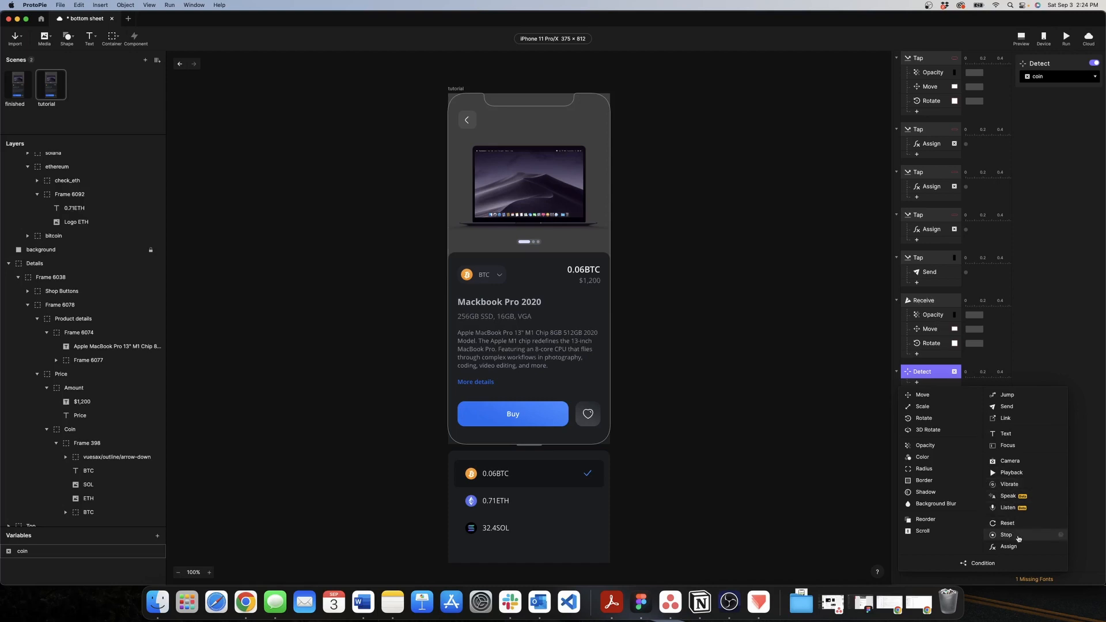
pyautogui.click(1007, 406)
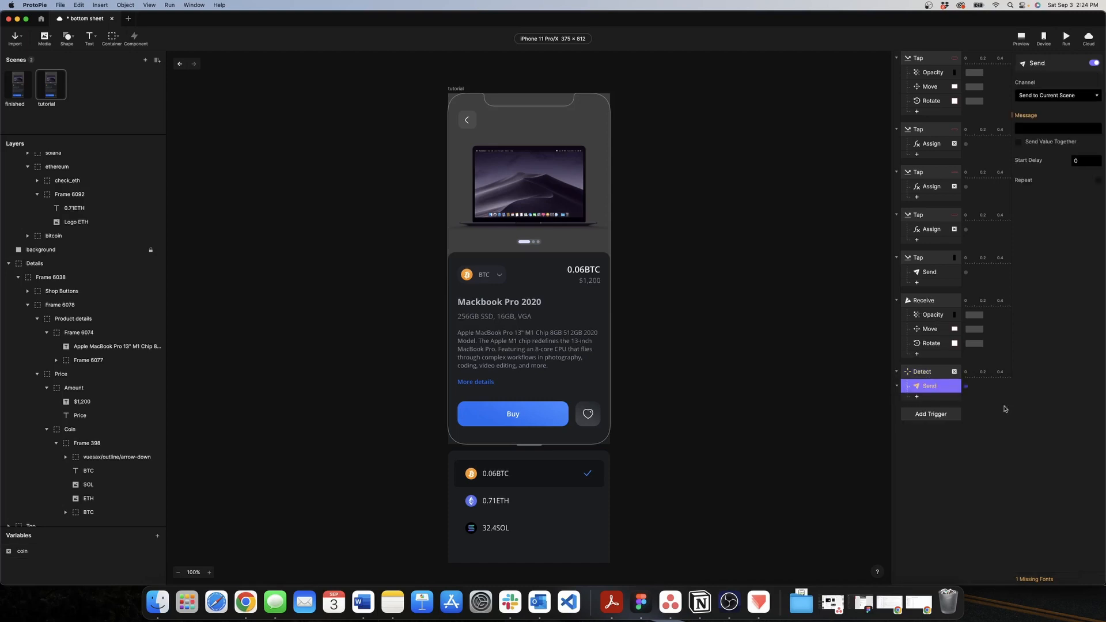
pyautogui.click(1035, 129)
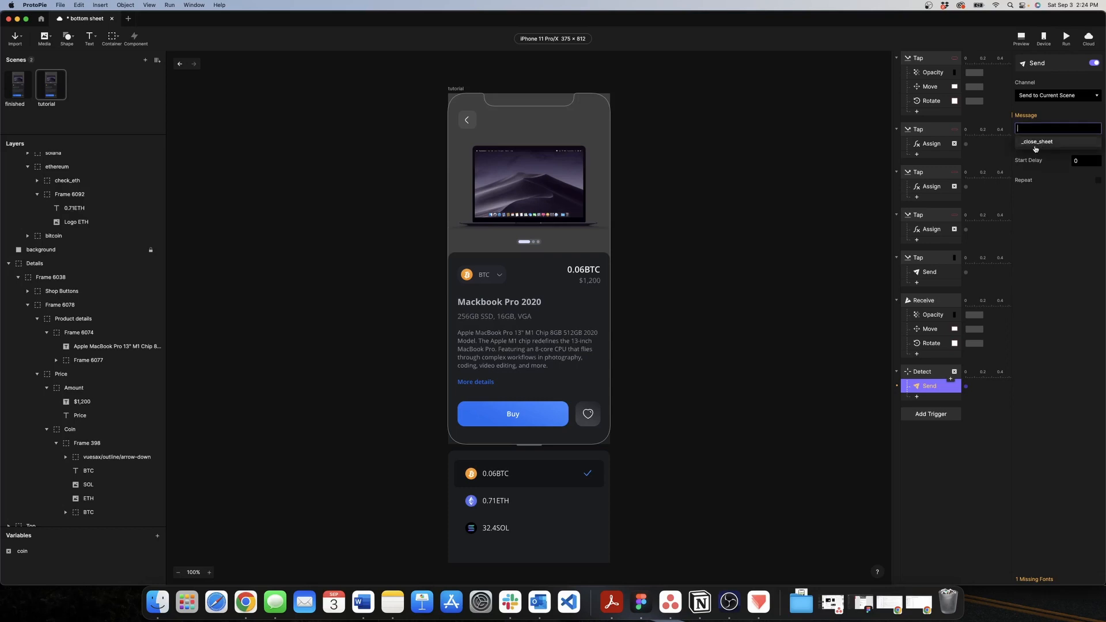
pyautogui.click(1036, 142)
pyautogui.click(917, 397)
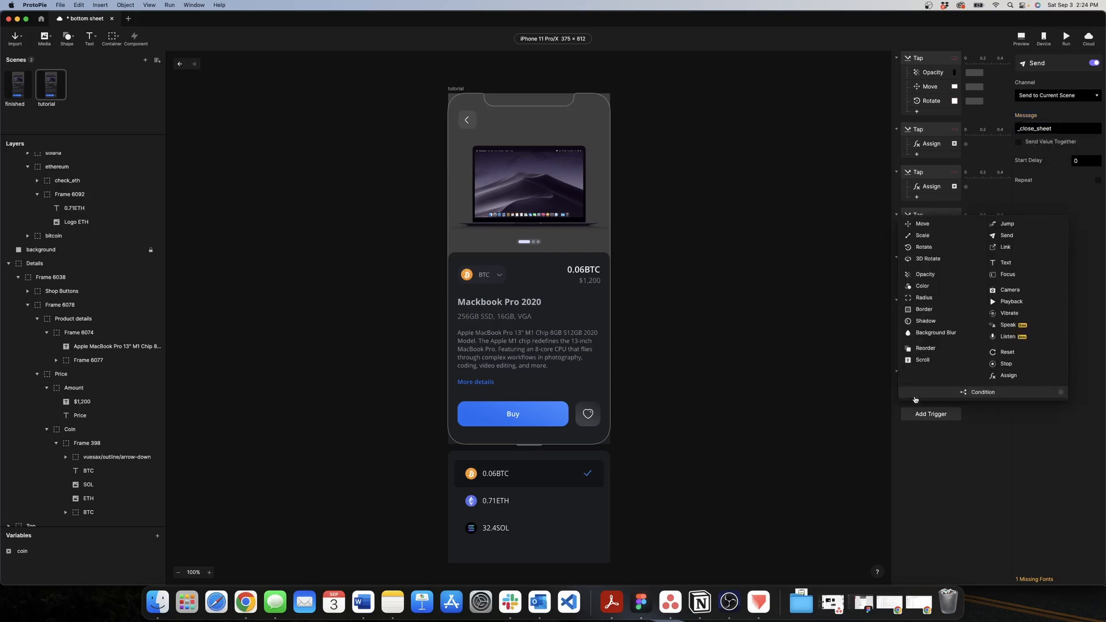
pyautogui.click(1010, 260)
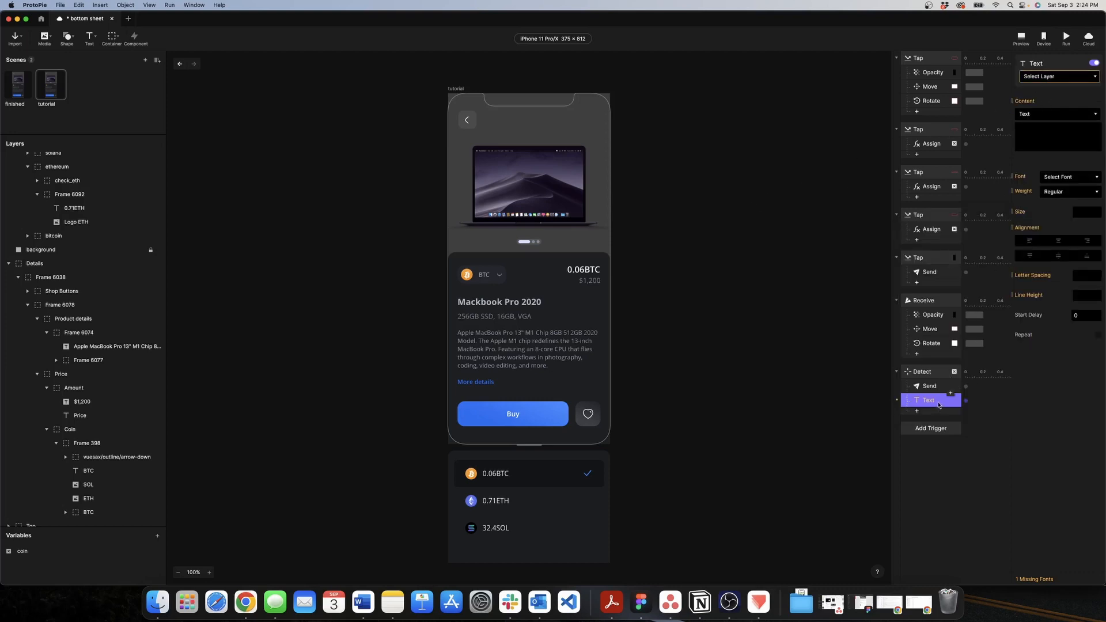
pyautogui.press('Delete')
# Step: Add a Text response to the Detect trigger for the BTC text layer inside the Coin selector
pyautogui.click(483, 275)
pyautogui.doubleClick(483, 276)
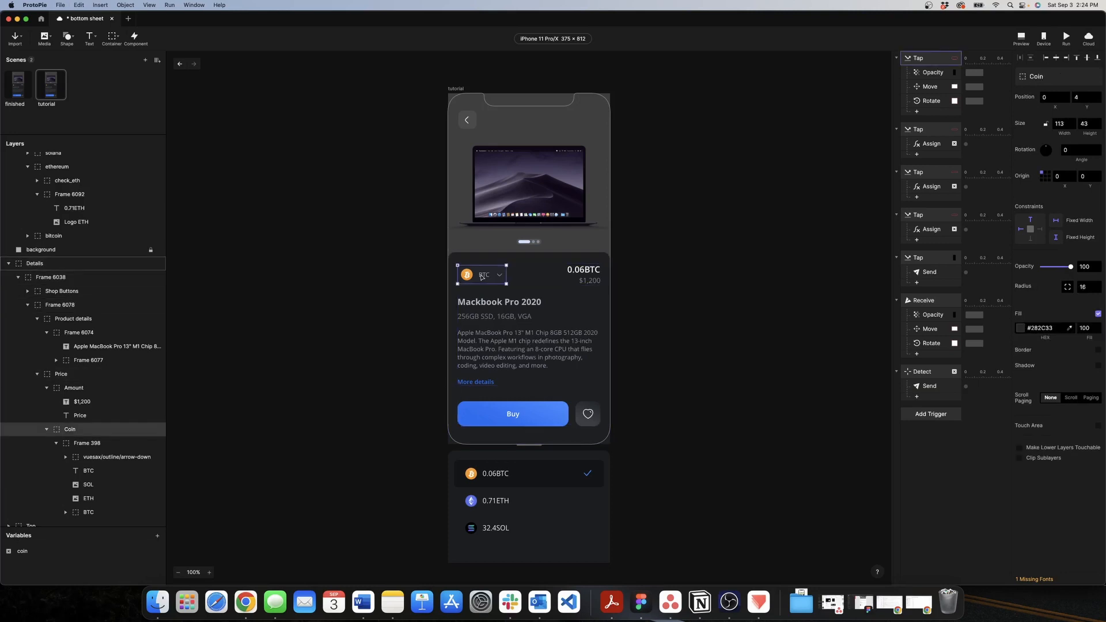
pyautogui.doubleClick(483, 275)
pyautogui.click(917, 397)
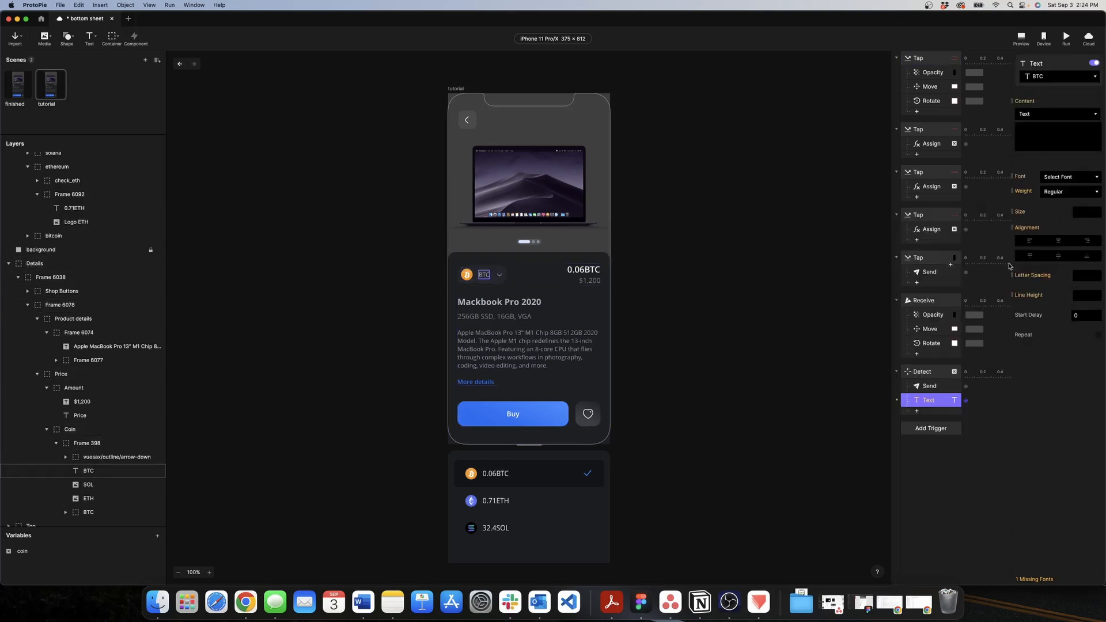
pyautogui.click(1006, 264)
# Step: Set the Text response's content to a formula that uses the coin variable
pyautogui.click(1036, 115)
pyautogui.click(1037, 123)
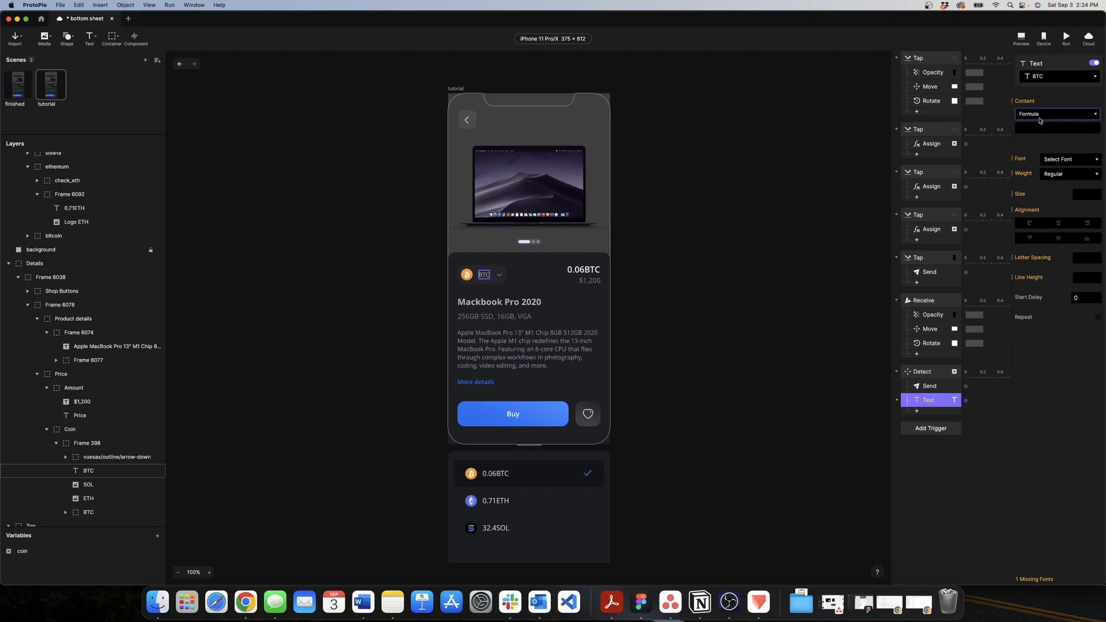
pyautogui.click(1091, 129)
pyautogui.click(1071, 128)
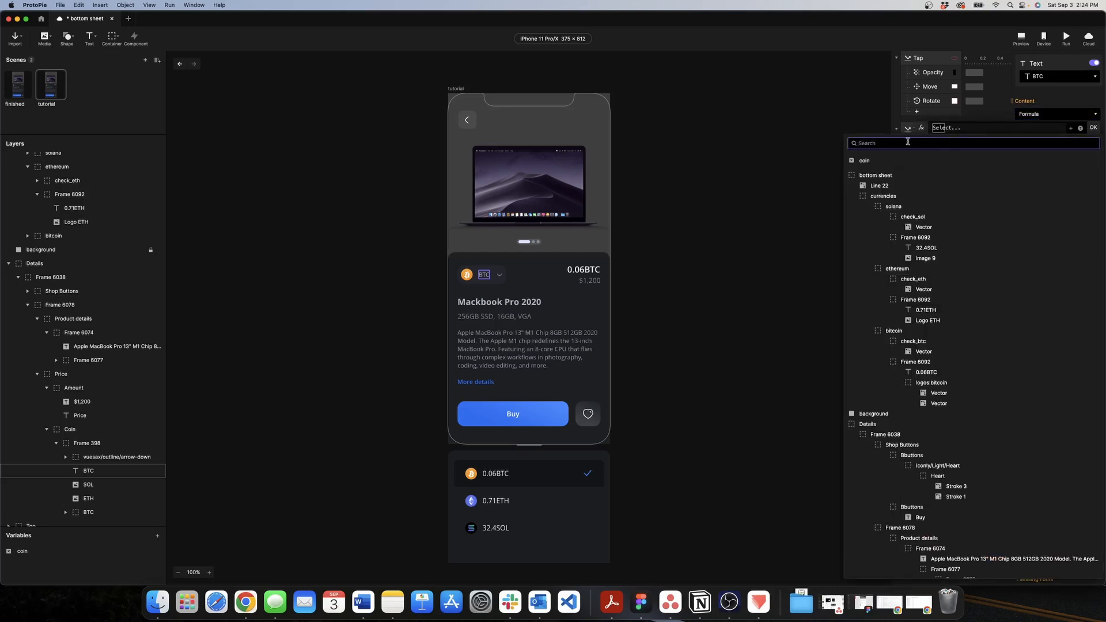
pyautogui.click(887, 159)
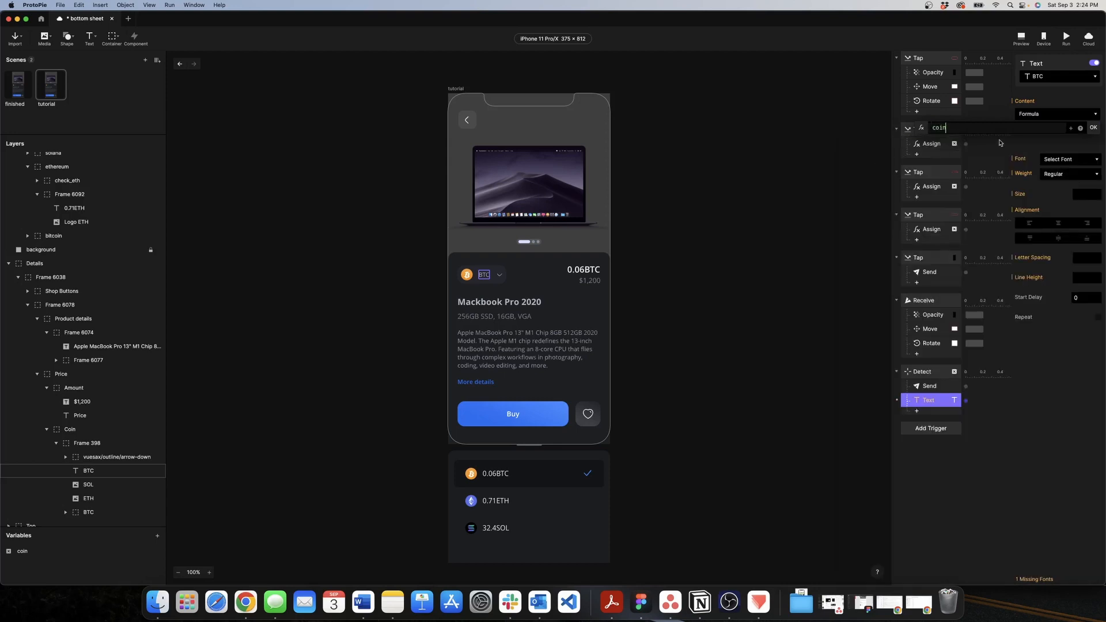
pyautogui.click(1093, 128)
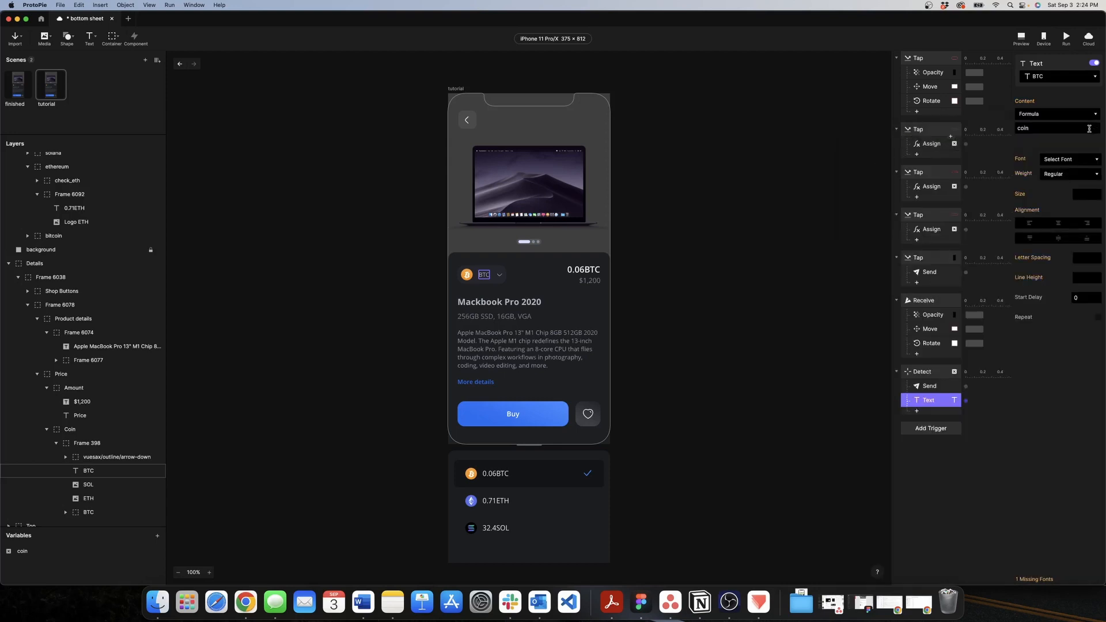
# Step: Preview choosing ETH and SOL from the bottom sheet to test the label change and the sheet closing
pyautogui.click(1021, 41)
pyautogui.click(807, 280)
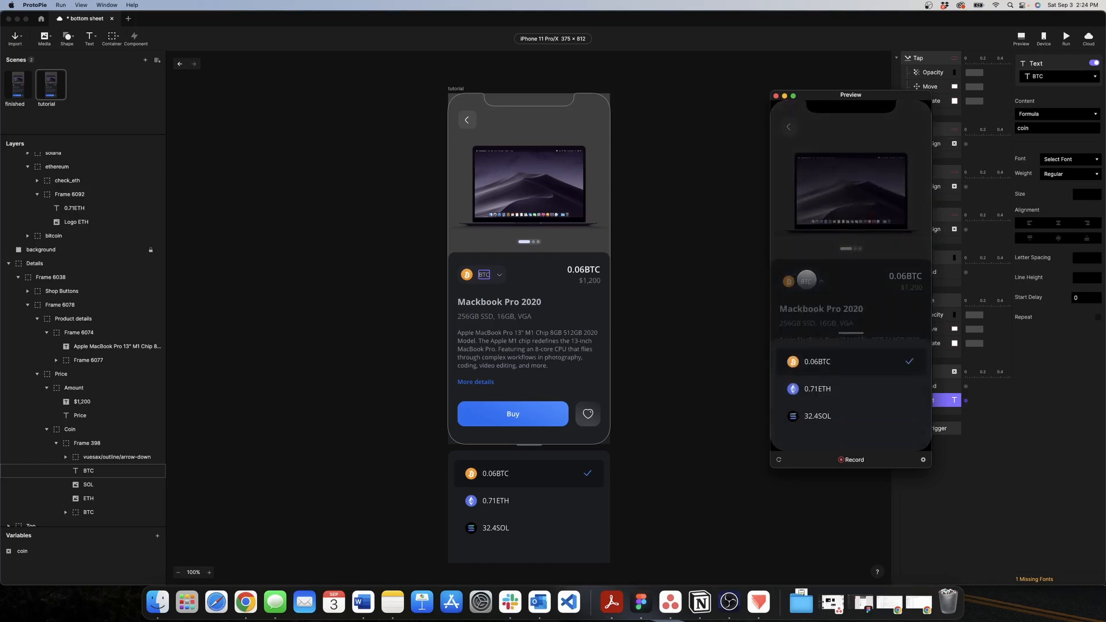
pyautogui.click(839, 389)
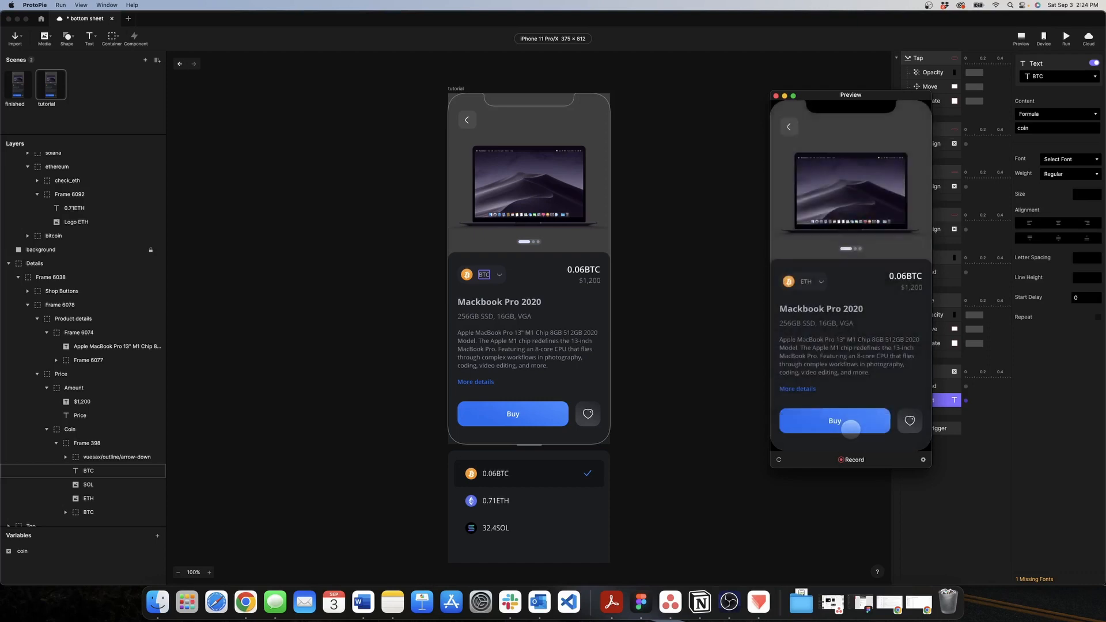
pyautogui.click(814, 288)
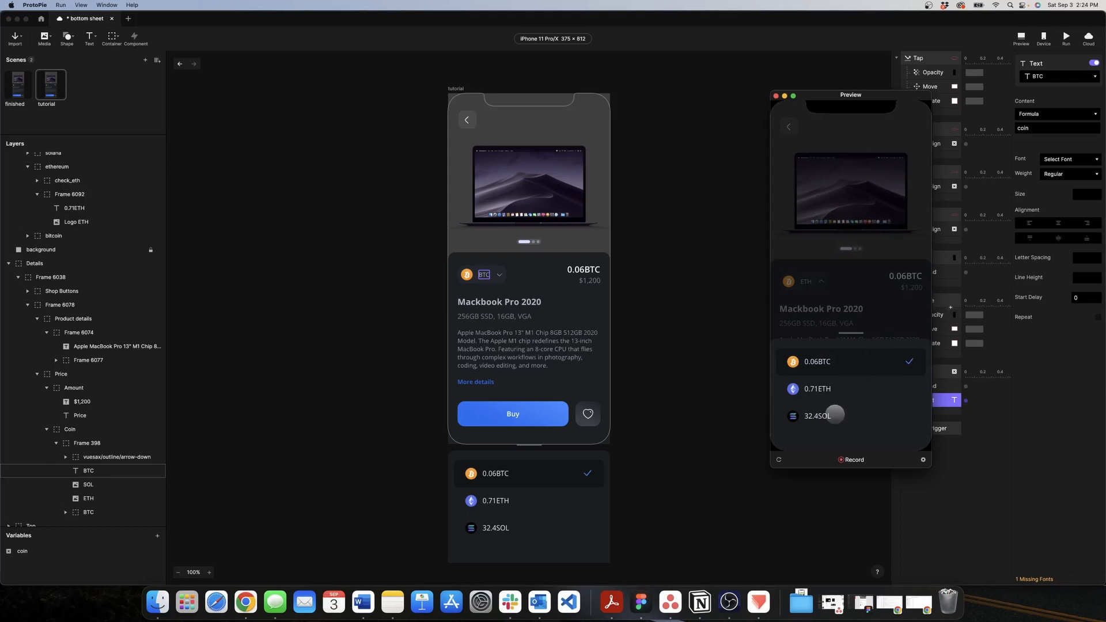
pyautogui.click(826, 413)
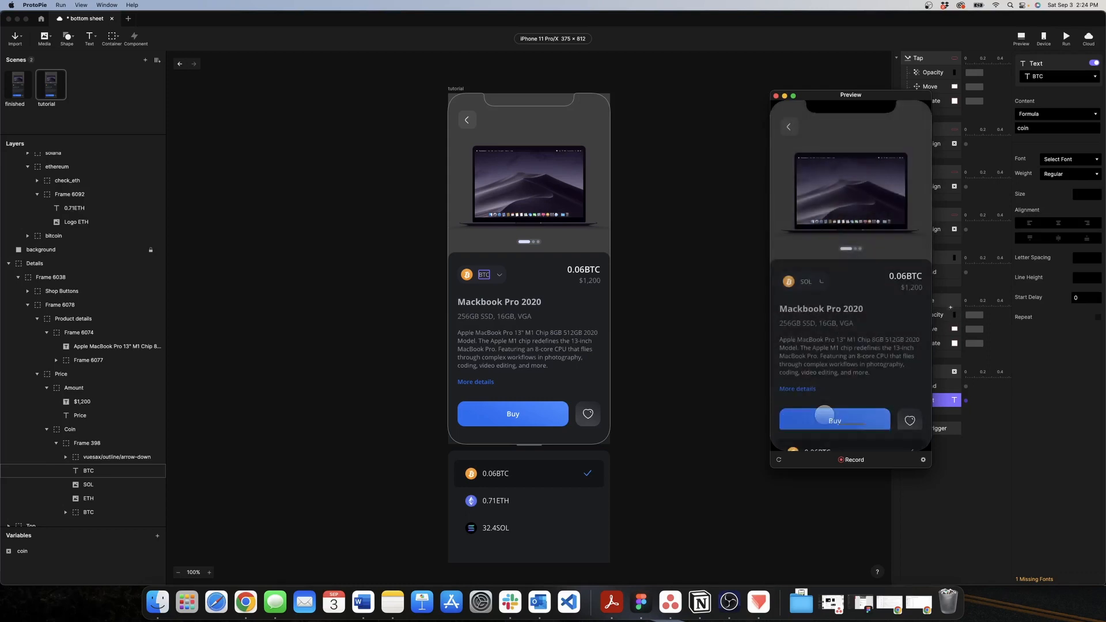
pyautogui.click(776, 97)
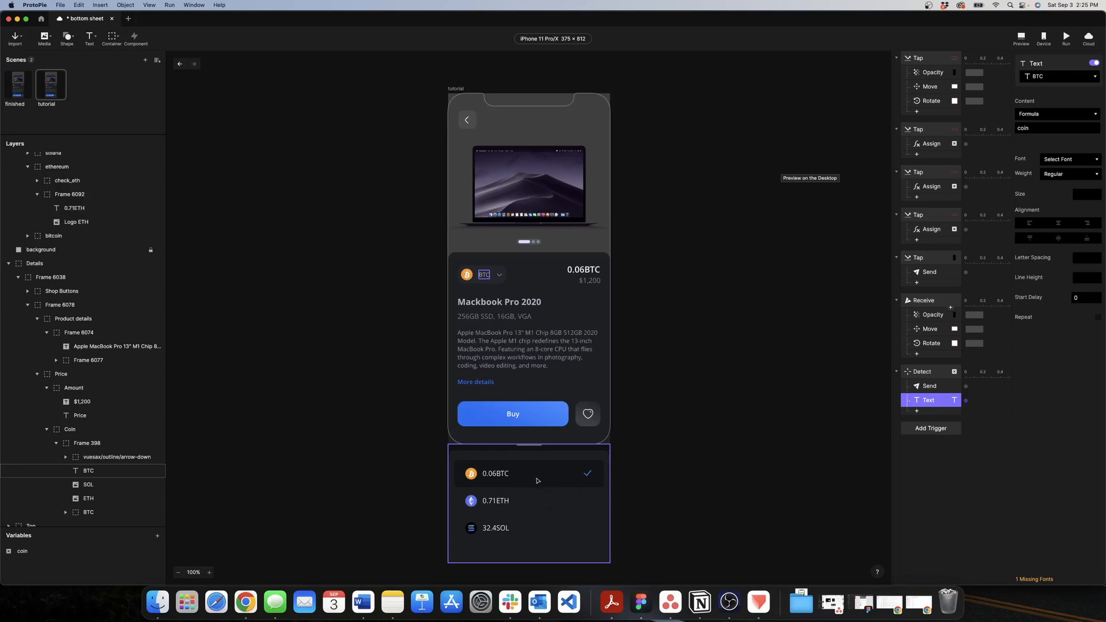
# Step: Add a condition to the Detect trigger that checks whether the coin variable equals "ETH"
pyautogui.click(917, 412)
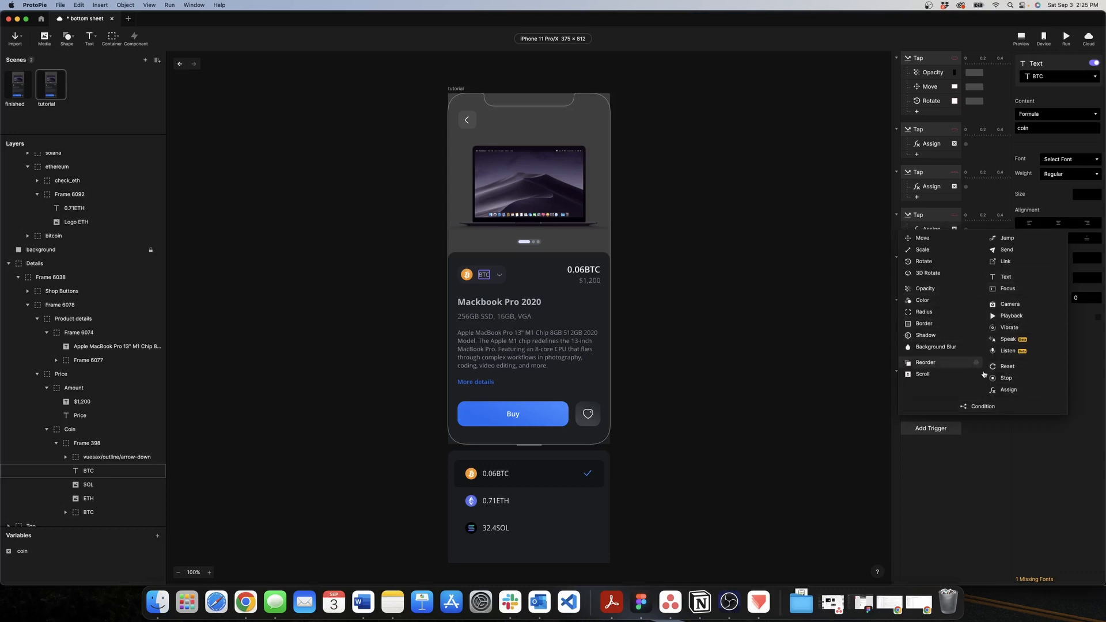
pyautogui.click(979, 407)
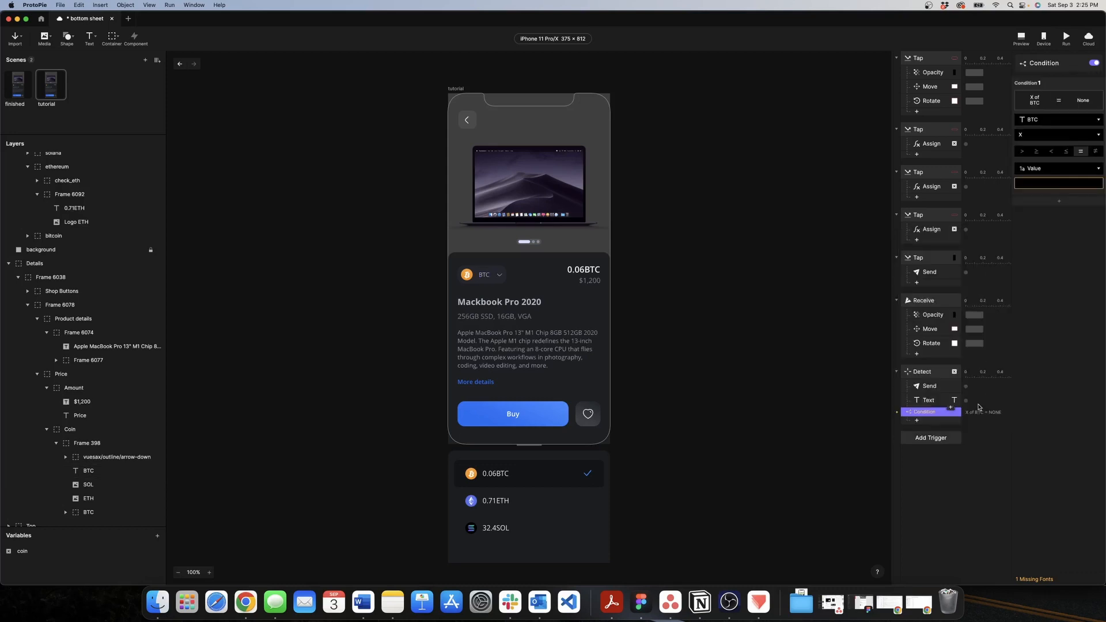
pyautogui.click(1047, 122)
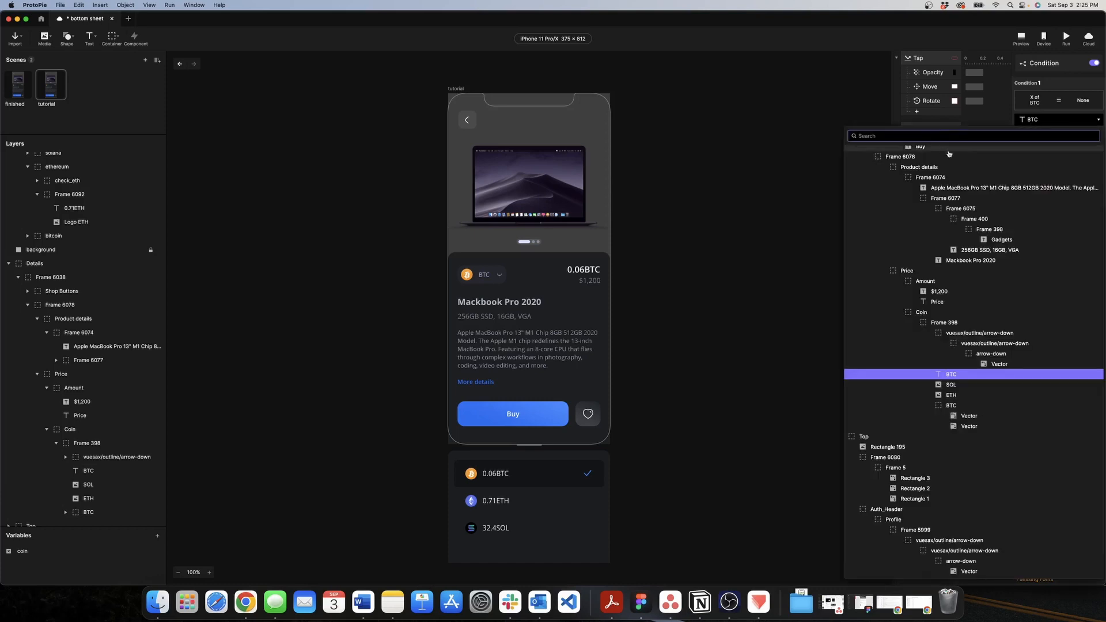
pyautogui.write('coin')
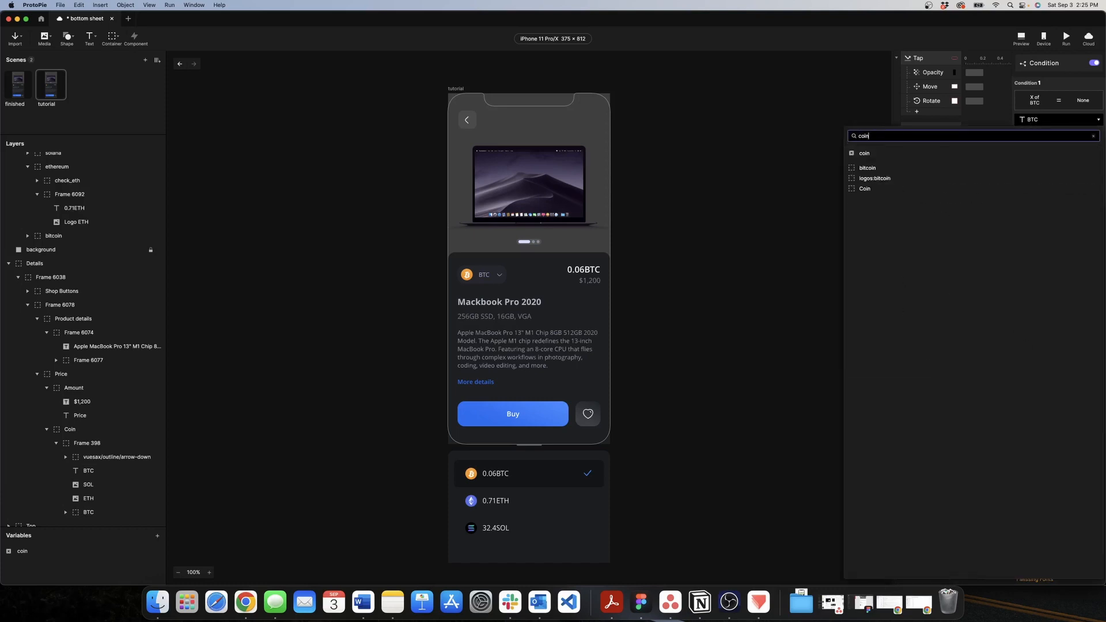
pyautogui.click(891, 150)
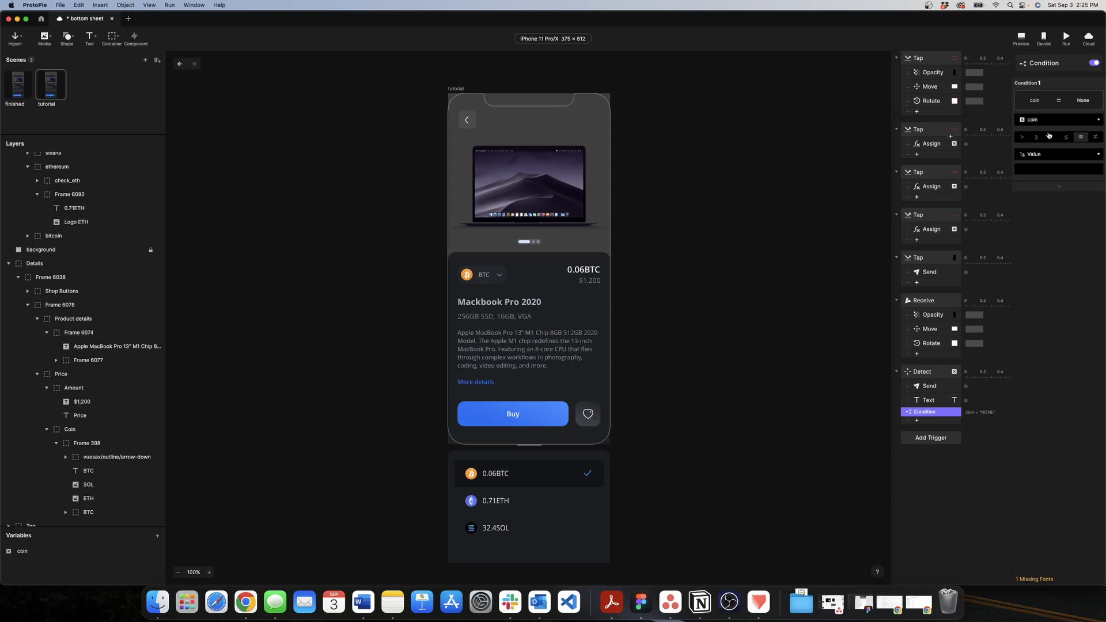
pyautogui.click(1075, 168)
pyautogui.write('ETH')
pyautogui.press('Return')
# Step: Add a Color response for the ethereum row under the ETH condition
pyautogui.click(918, 422)
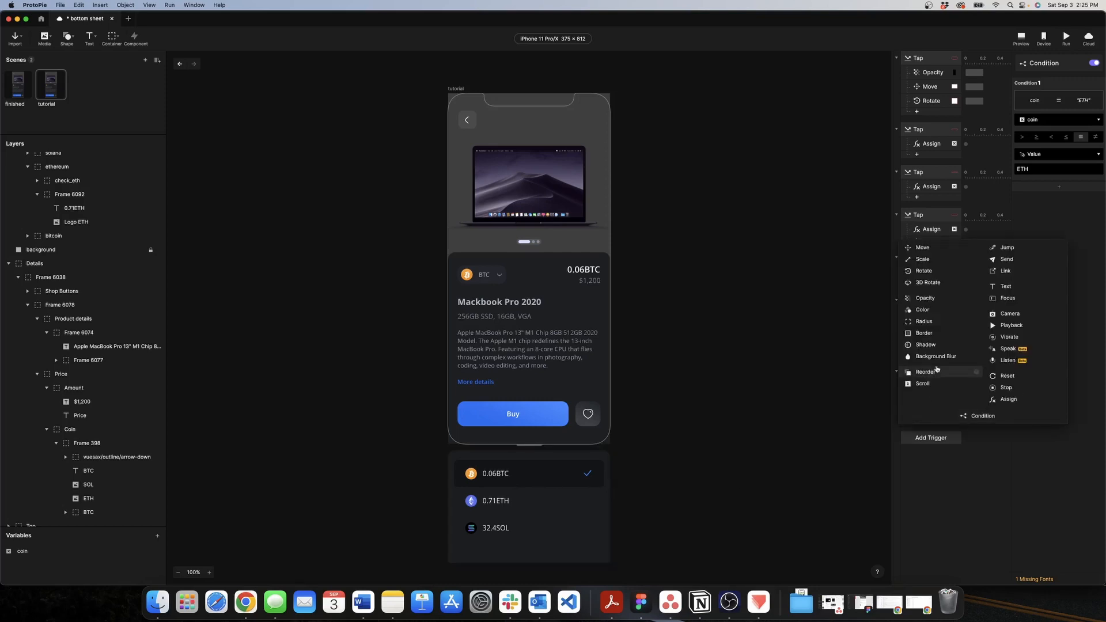
pyautogui.click(928, 468)
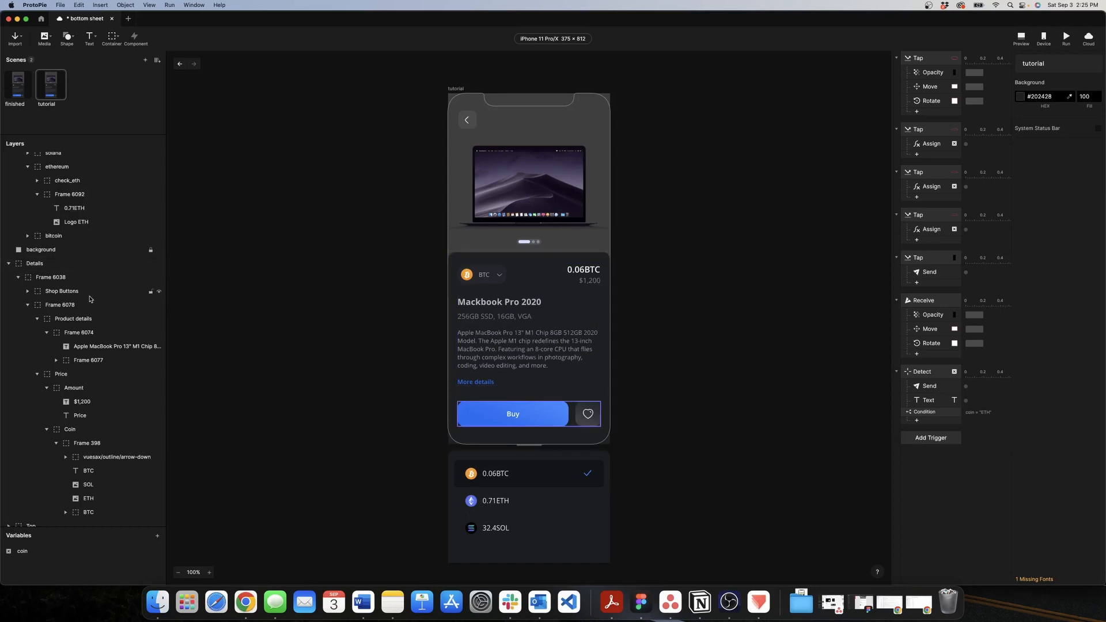
pyautogui.scroll(2, 71, 236)
pyautogui.click(69, 214)
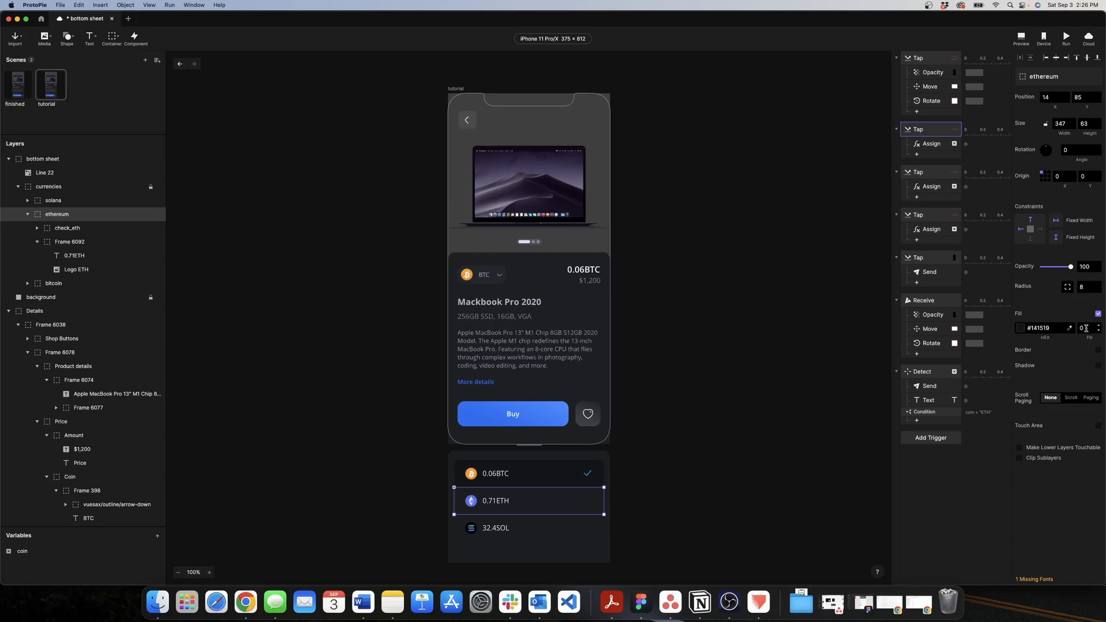
pyautogui.click(918, 424)
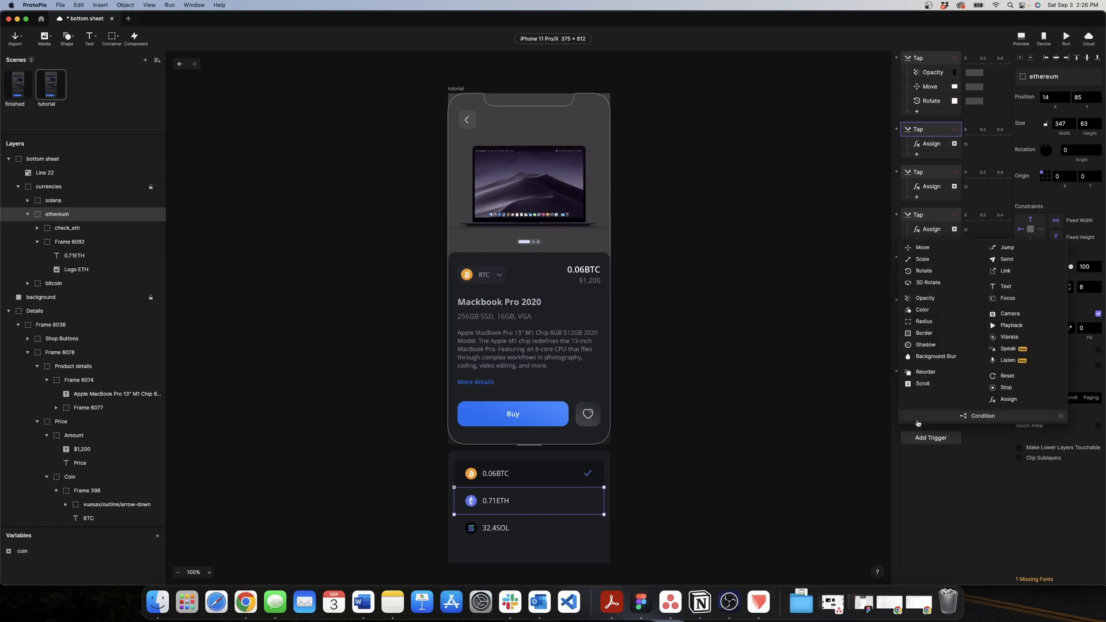
pyautogui.click(926, 310)
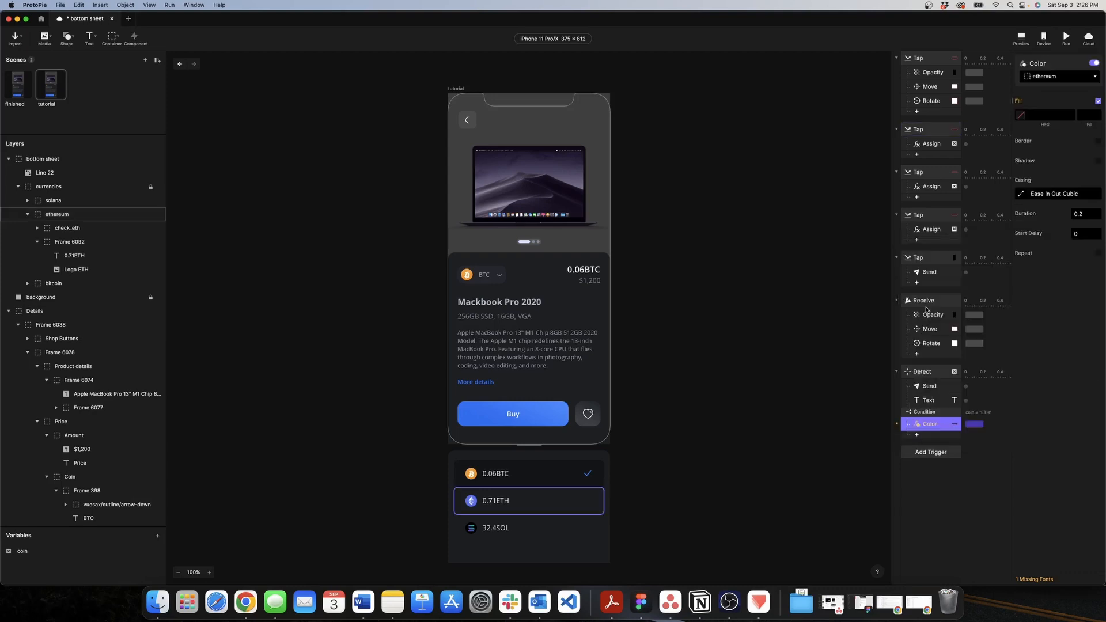
# Step: Set the ethereum Color response's fill to #141519, sampled from the bitcoin row, at 100 opacity
pyautogui.click(1043, 114)
pyautogui.click(1023, 116)
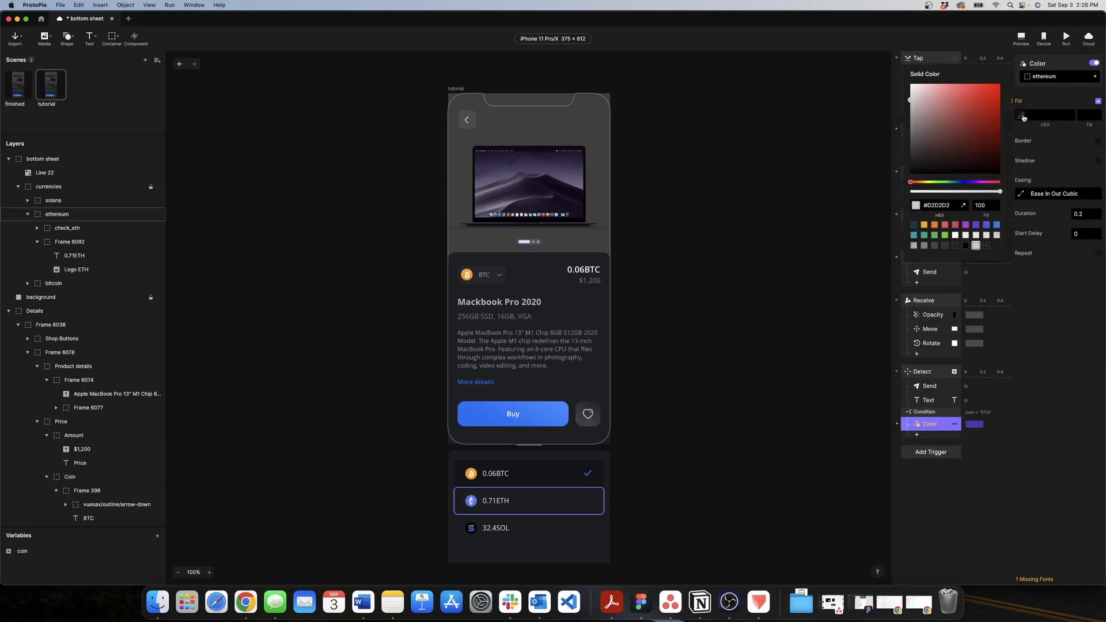
pyautogui.click(964, 206)
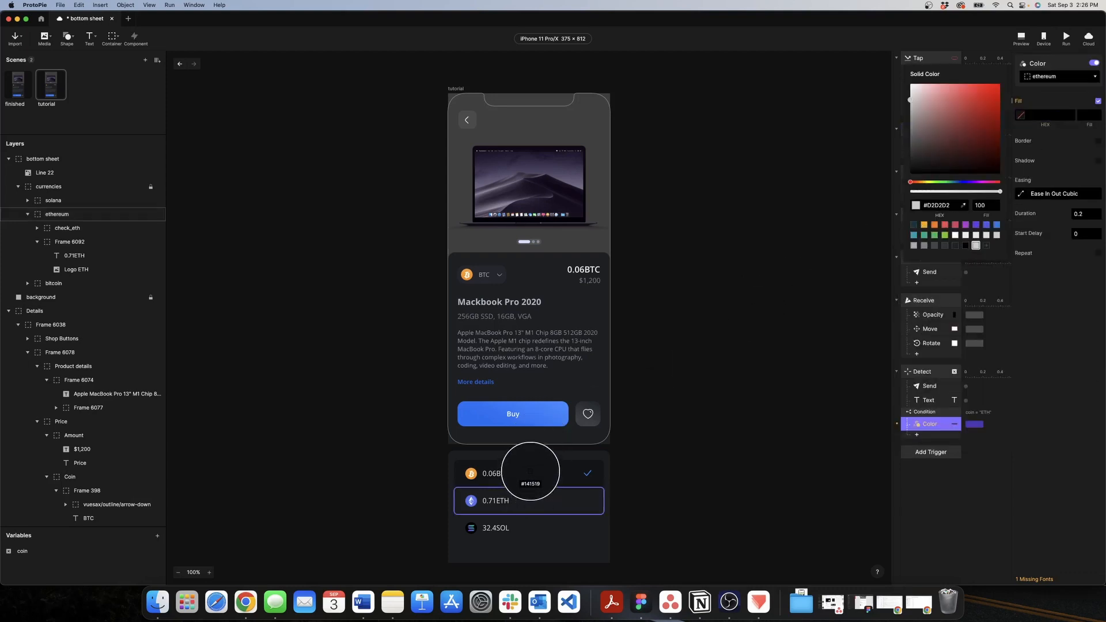
pyautogui.click(548, 464)
pyautogui.click(1080, 115)
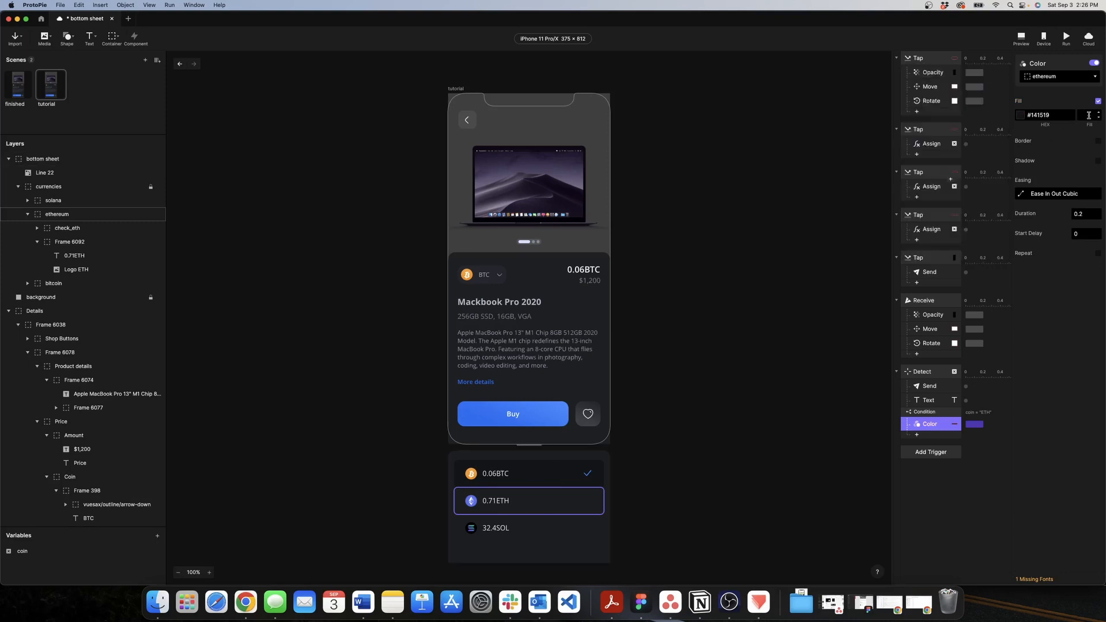
pyautogui.click(1090, 116)
pyautogui.click(1094, 288)
# Step: Duplicate the ethereum Color response, assign the copy to the solana row and set its fill opacity to 0
pyautogui.rightClick(941, 427)
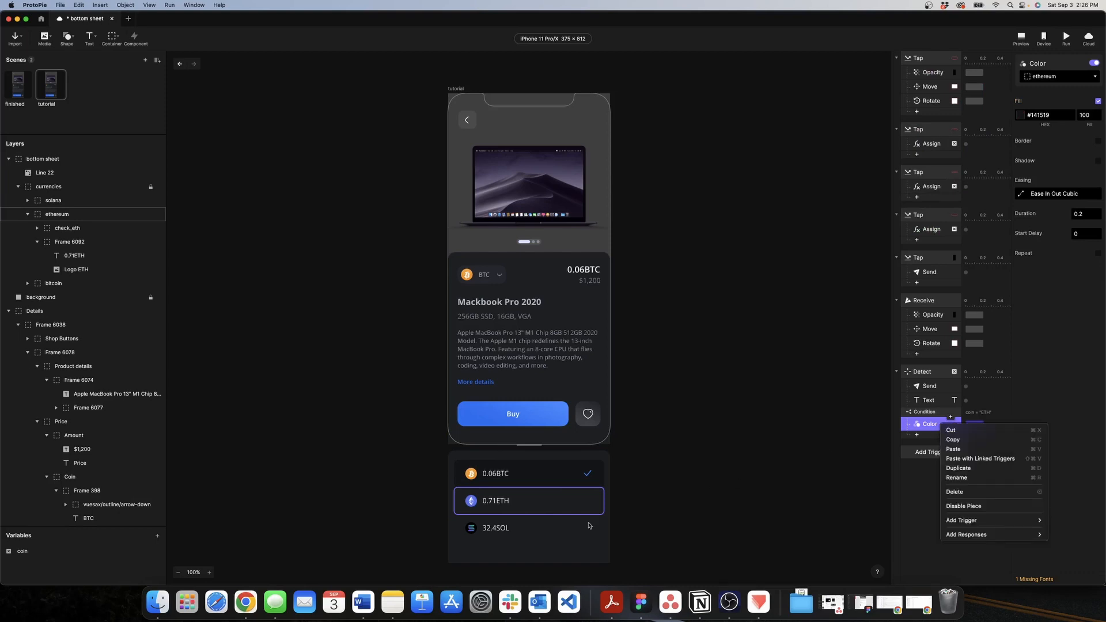
pyautogui.click(969, 468)
pyautogui.click(1065, 77)
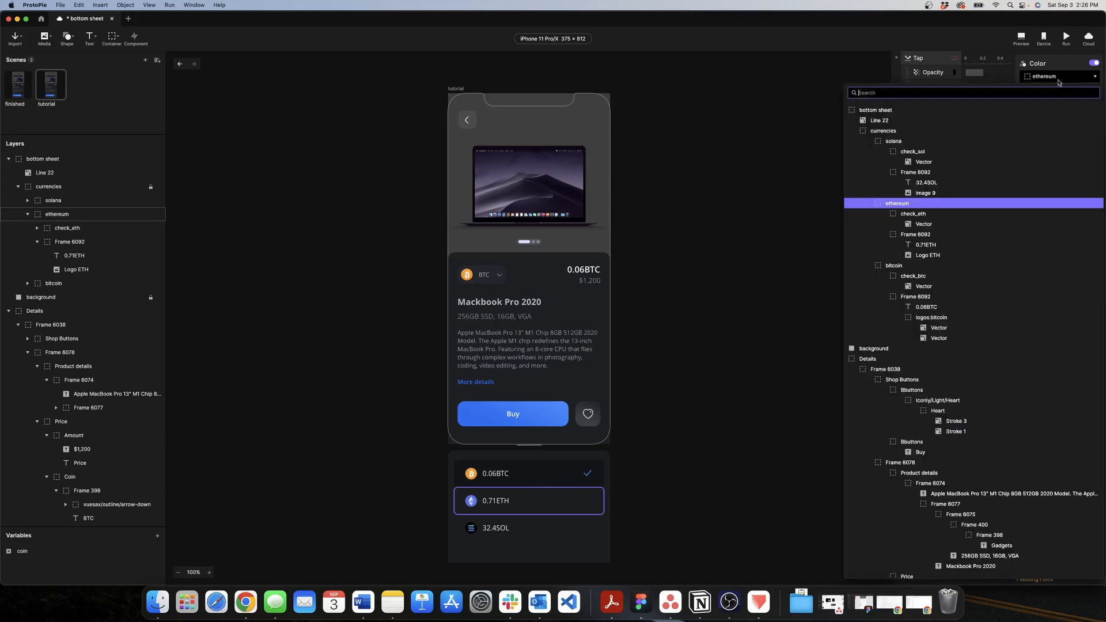
pyautogui.click(895, 142)
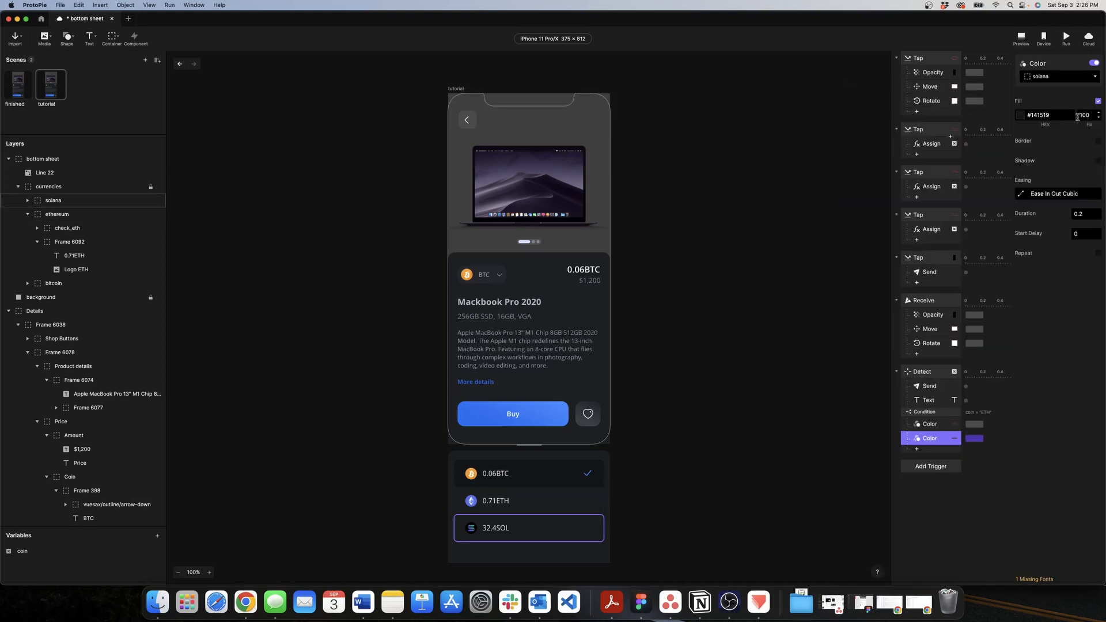
pyautogui.moveTo(1089, 115); pyautogui.dragTo(1079, 114)
pyautogui.write('0')
pyautogui.click(1084, 306)
# Step: Duplicate the solana Color response and assign the copy to the bitcoin row
pyautogui.rightClick(931, 438)
pyautogui.click(957, 466)
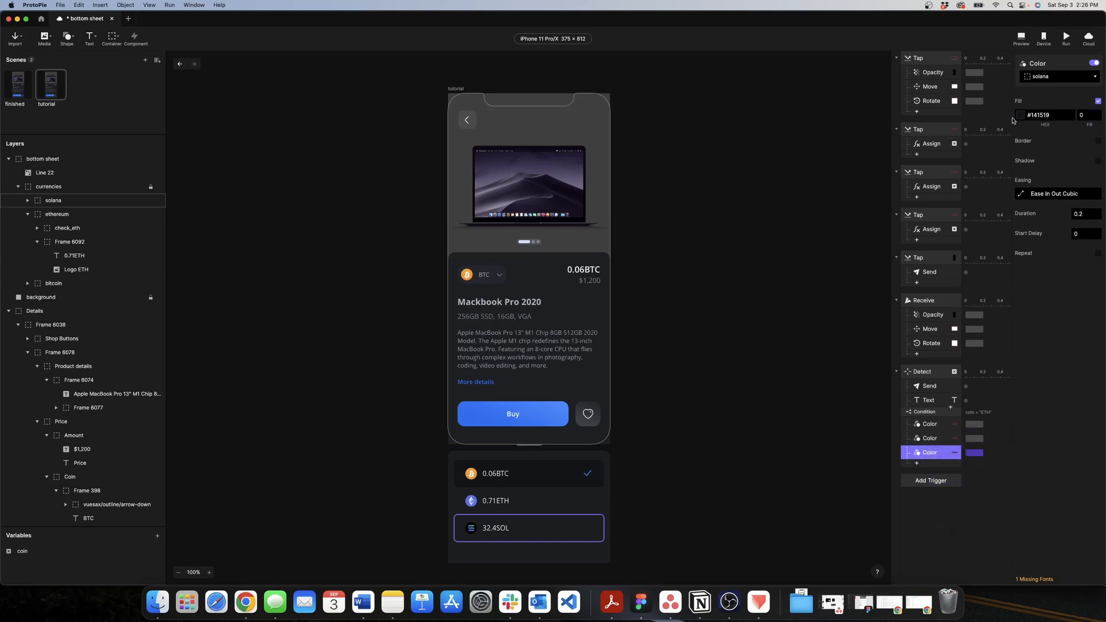
pyautogui.click(1049, 81)
pyautogui.click(1027, 167)
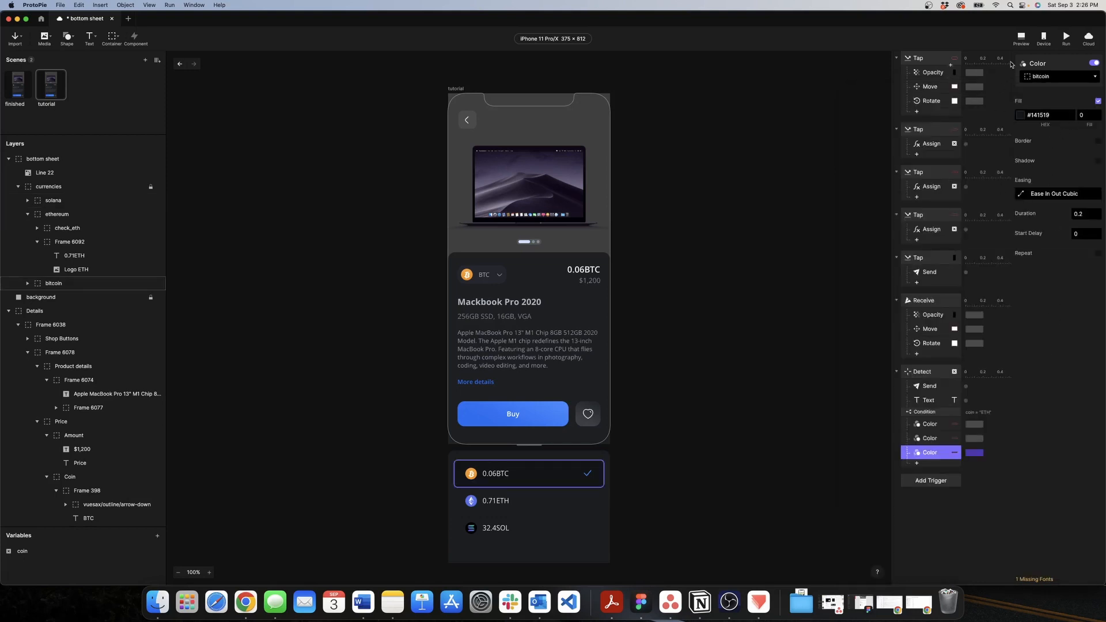
# Step: Preview choosing ETH and reopen the bottom sheet to check the row highlight
pyautogui.click(1021, 38)
pyautogui.click(816, 277)
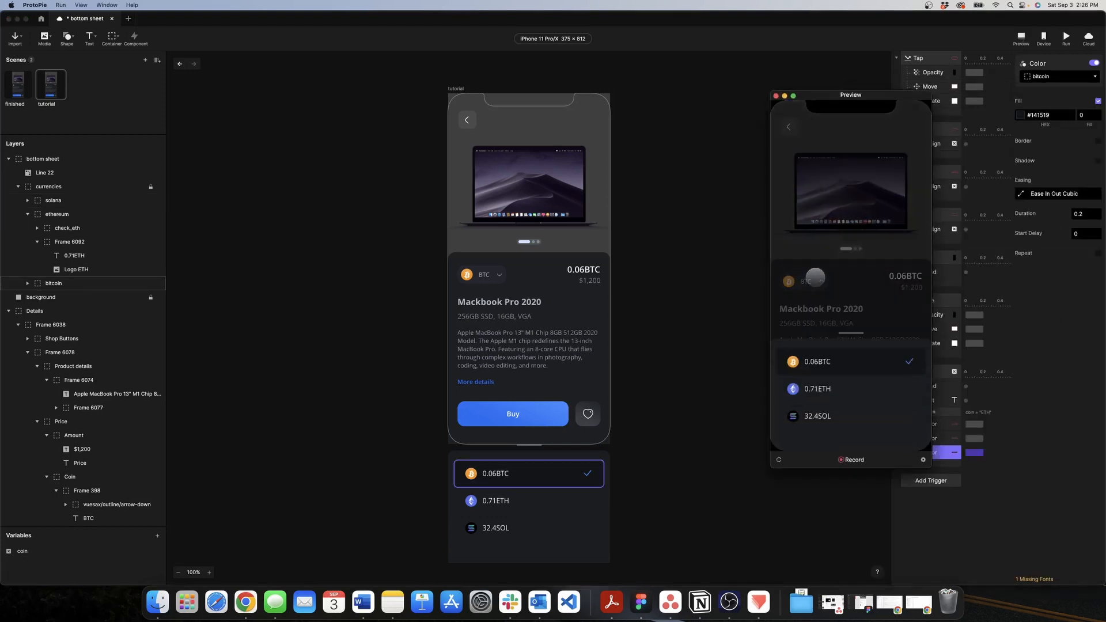
pyautogui.click(830, 390)
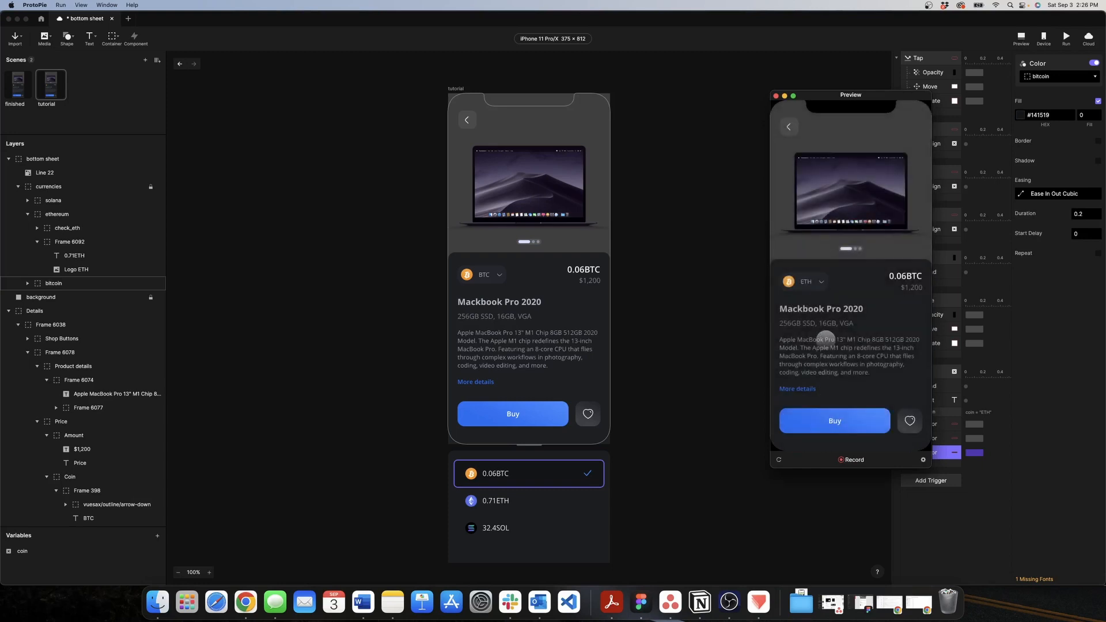
pyautogui.click(820, 282)
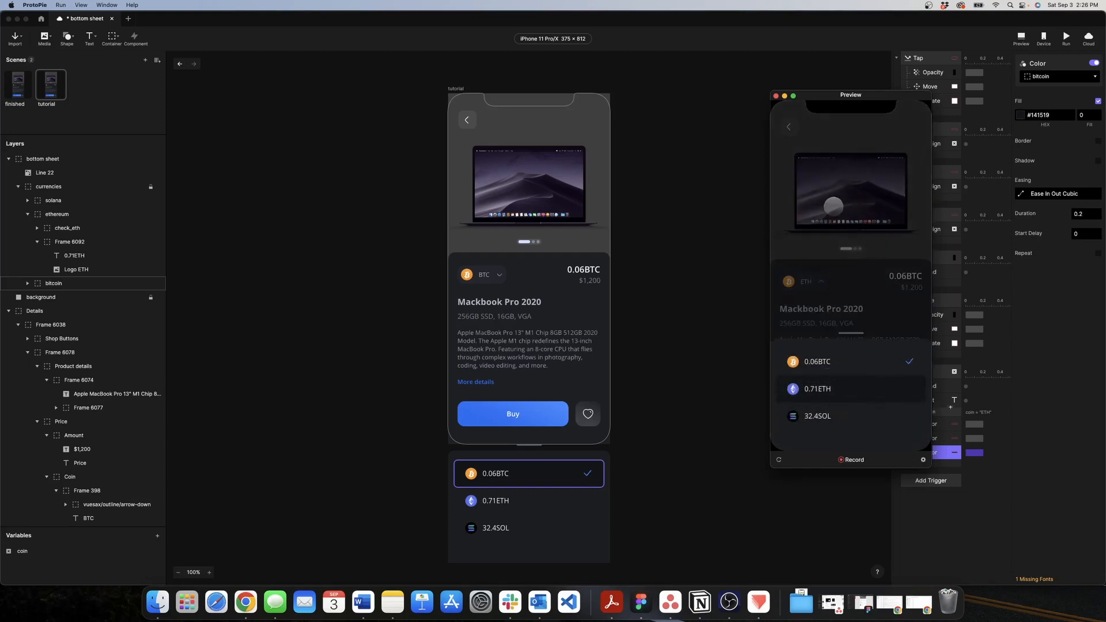
pyautogui.click(777, 96)
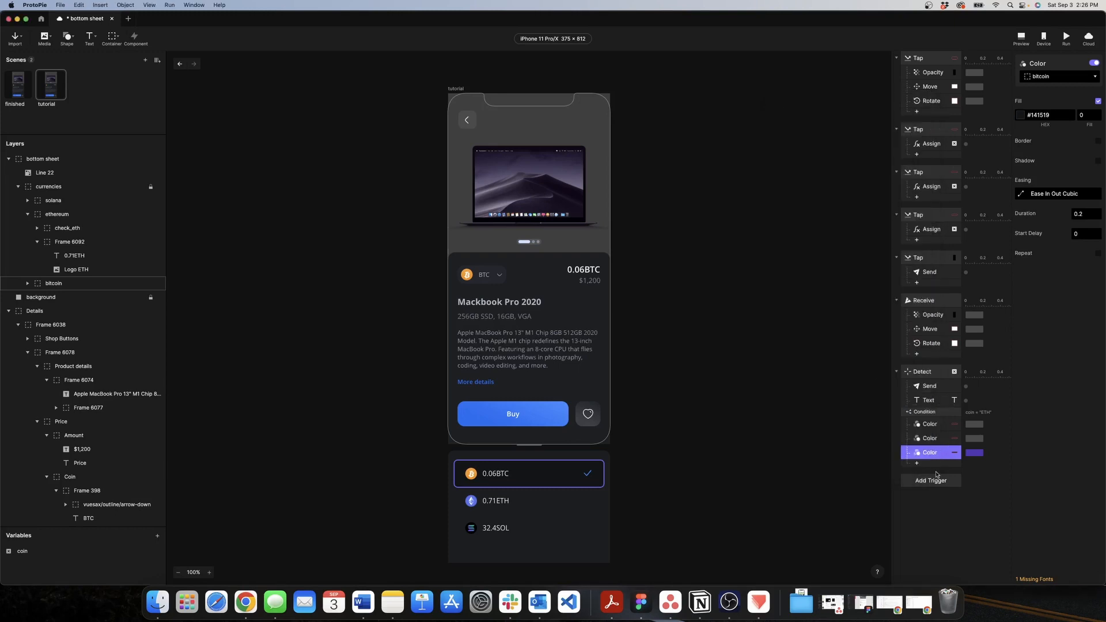
# Step: Add an Opacity response under the ETH condition that sets the check_eth layer to 100
pyautogui.click(595, 504)
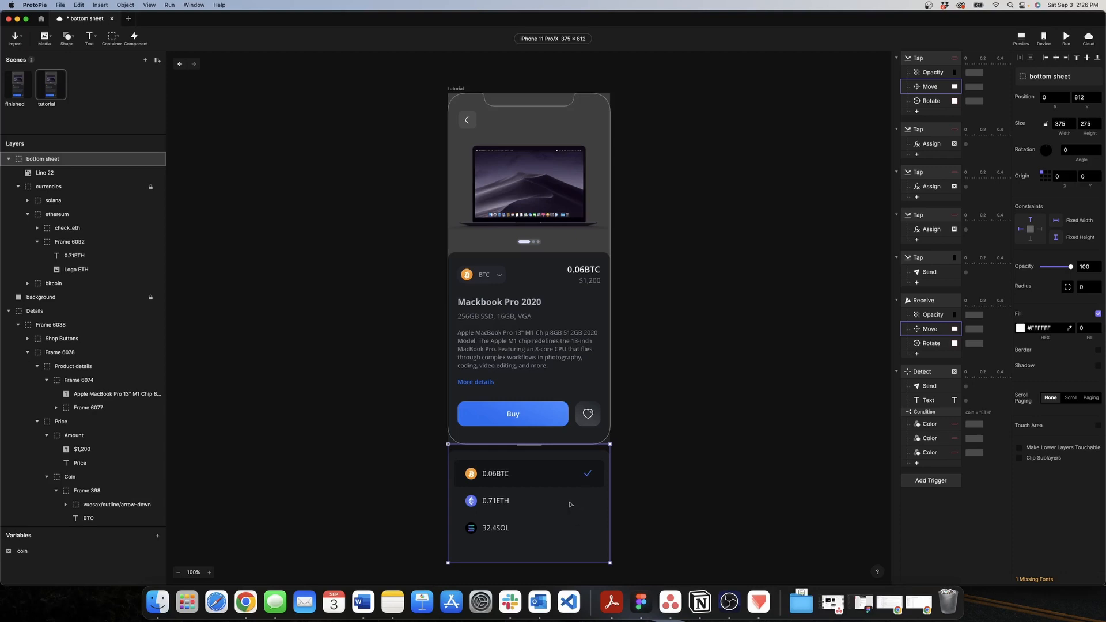
pyautogui.click(918, 463)
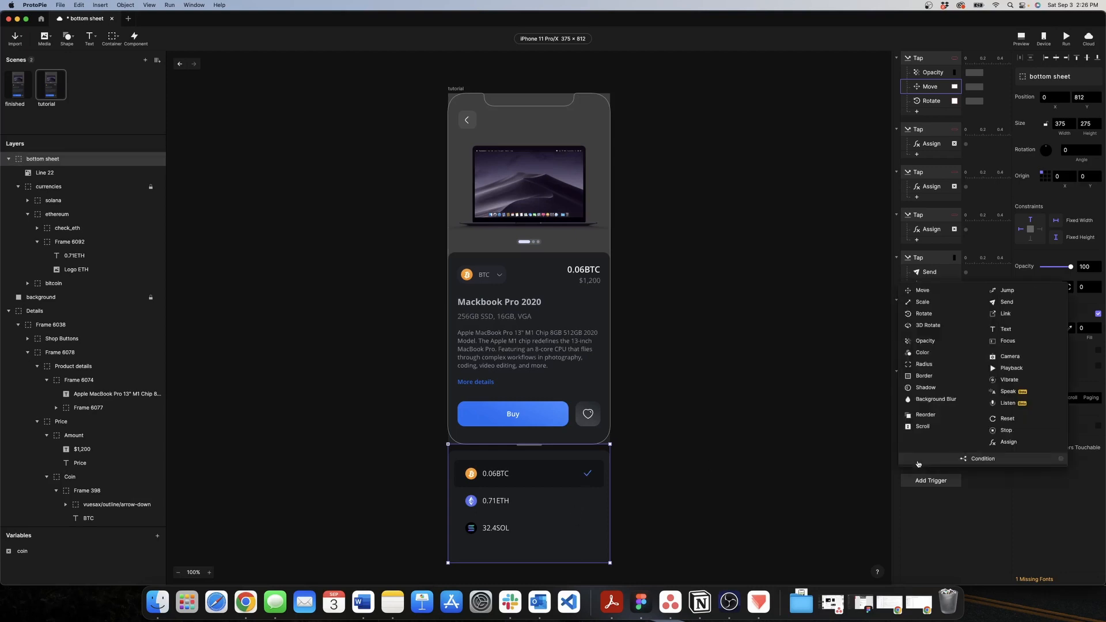
pyautogui.click(925, 341)
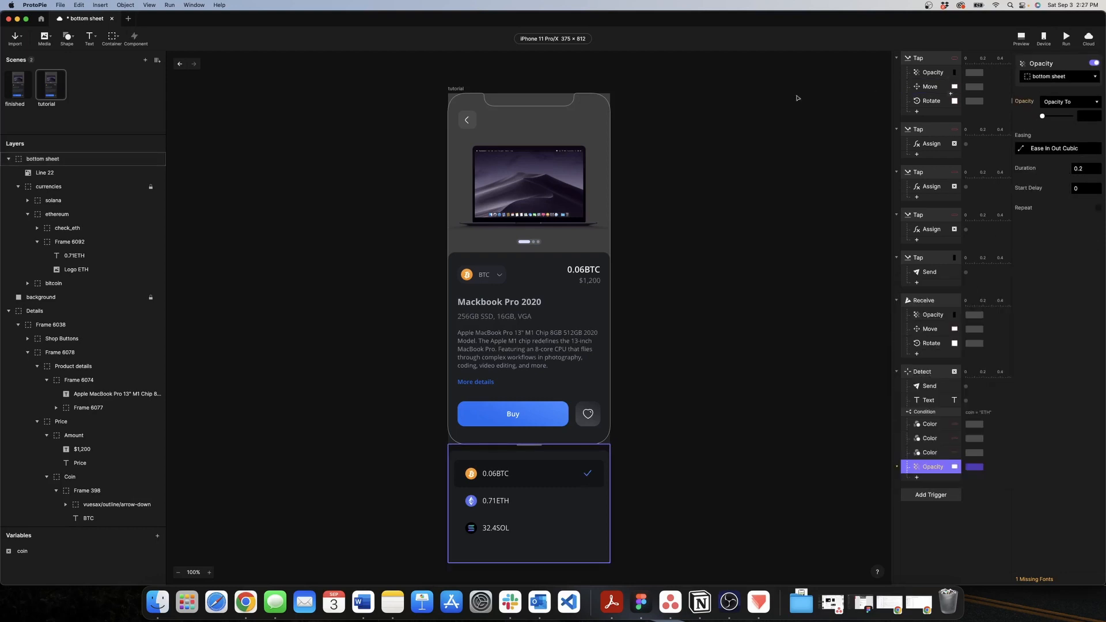
pyautogui.click(1041, 77)
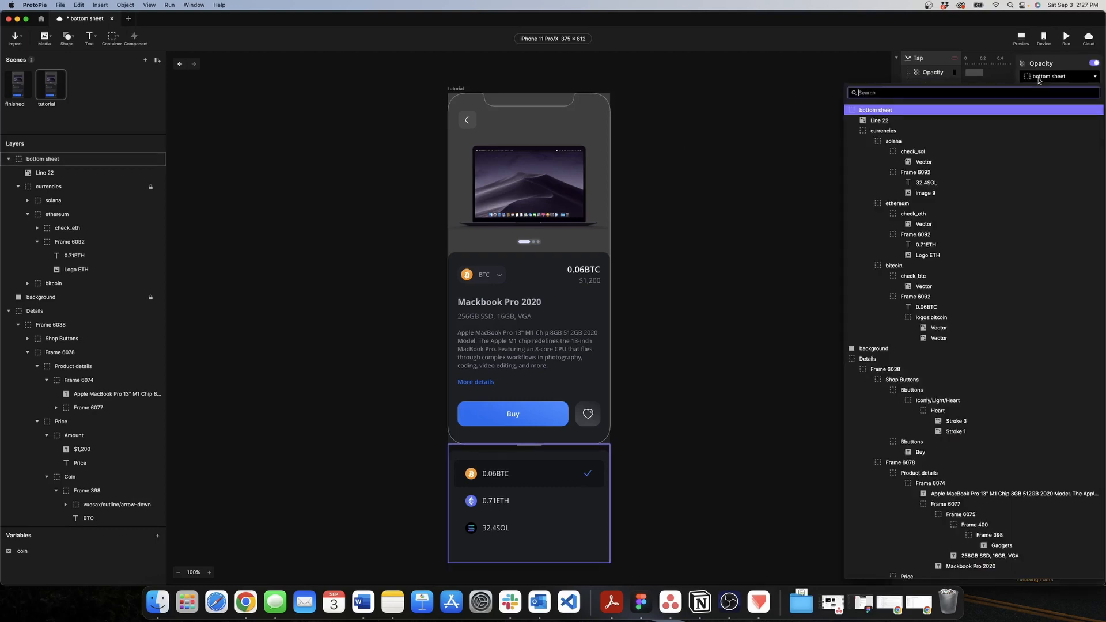
pyautogui.click(914, 213)
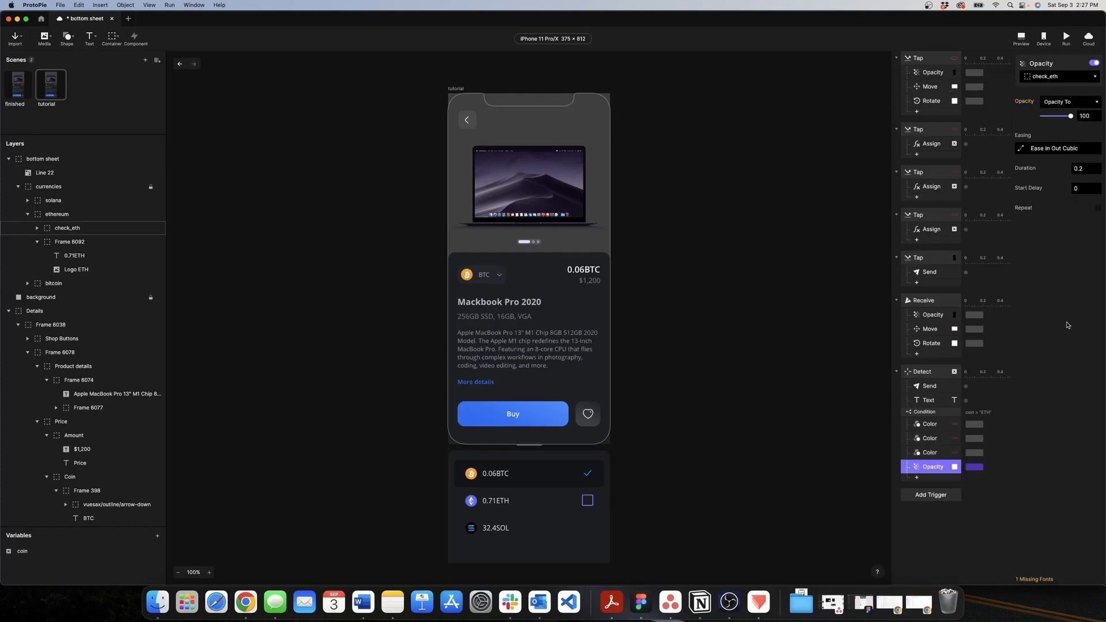
# Step: Duplicate the check_eth Opacity response, assign the copy to check_btc and set its opacity to 0
pyautogui.rightClick(935, 464)
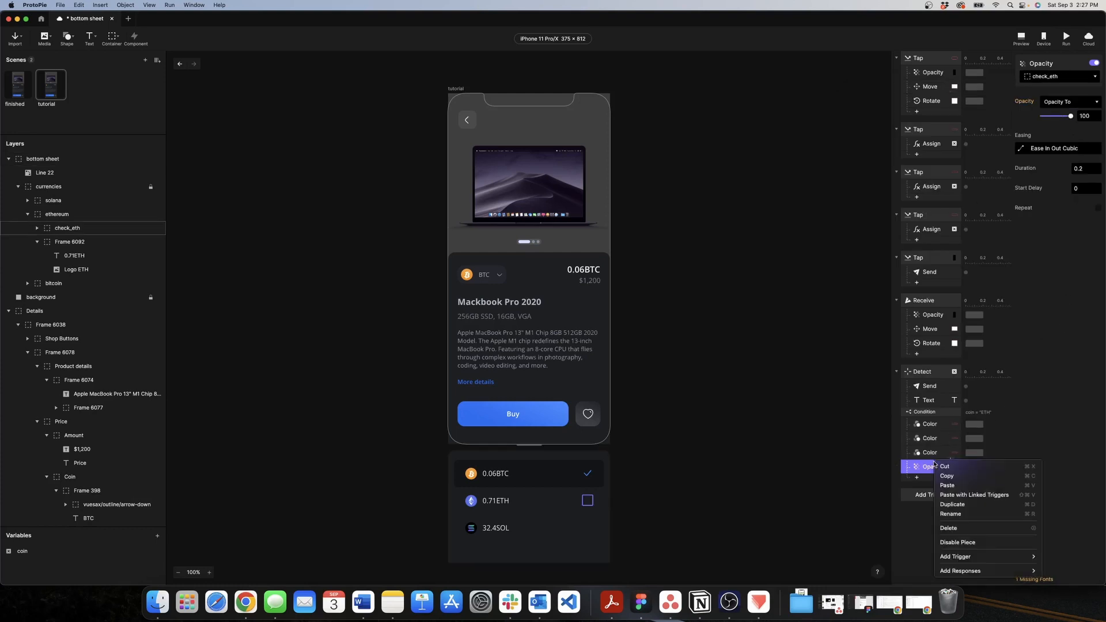
pyautogui.click(952, 504)
pyautogui.click(1046, 79)
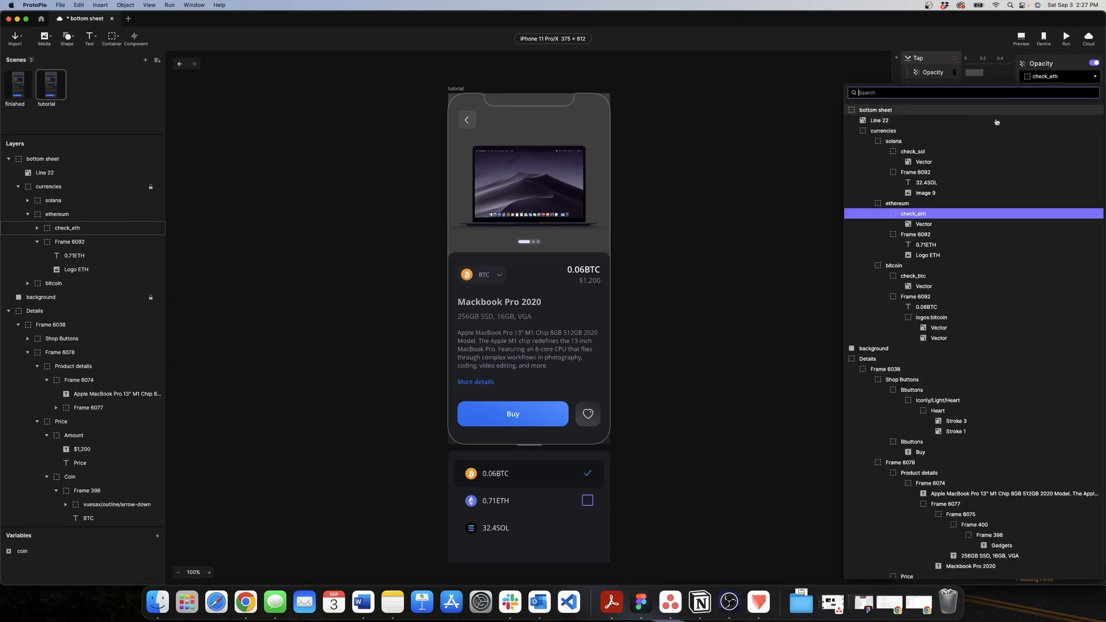
pyautogui.click(929, 279)
pyautogui.moveTo(1071, 116); pyautogui.dragTo(1042, 116)
# Step: Duplicate the check_btc Opacity response and assign the copy to the check_sol layer
pyautogui.rightClick(933, 483)
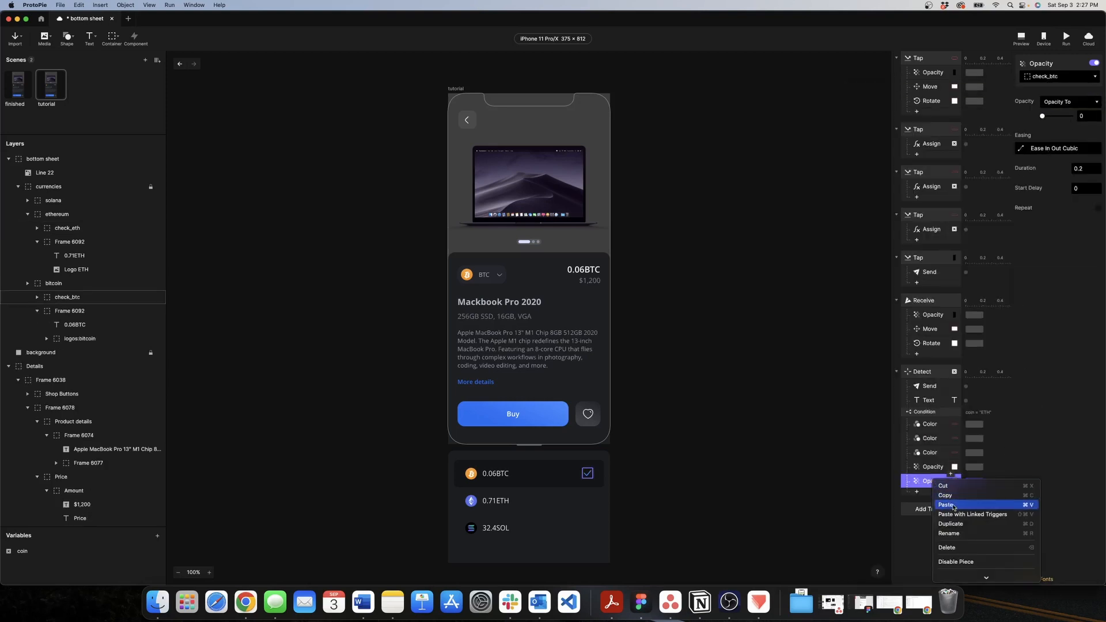
pyautogui.click(952, 523)
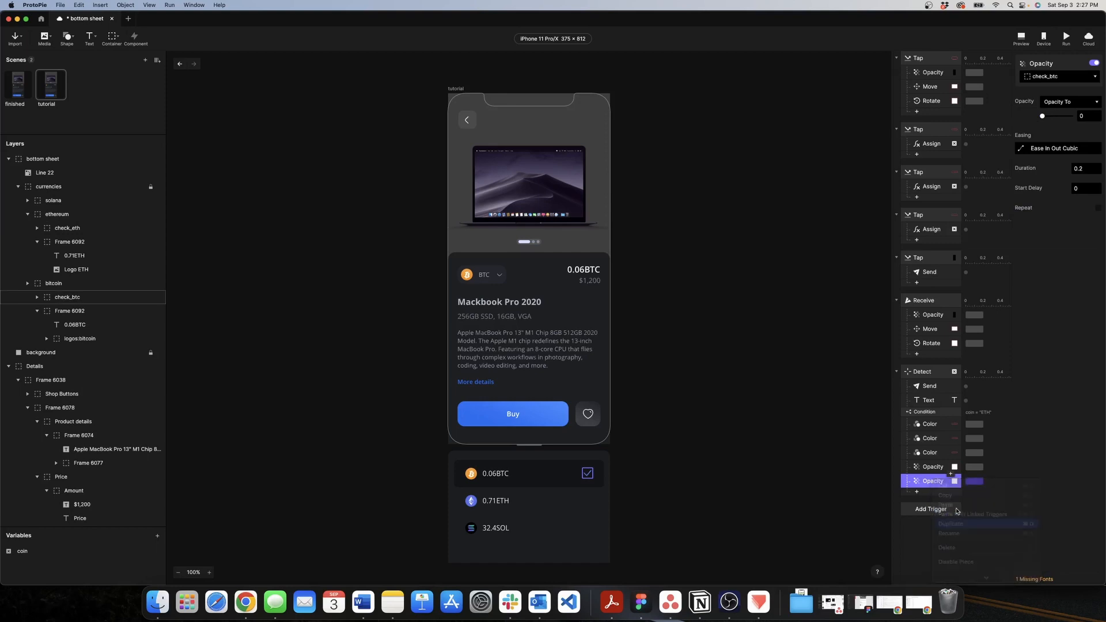
pyautogui.click(1051, 77)
pyautogui.click(906, 151)
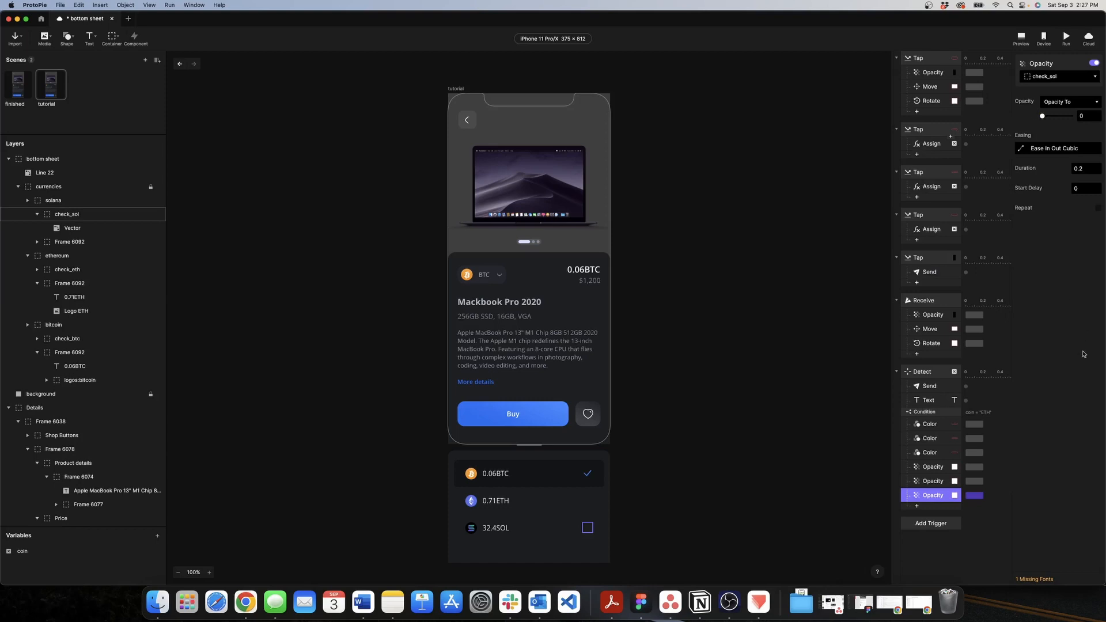
# Step: Preview choosing ETH and reopen the bottom sheet to check the row highlight and check mark
pyautogui.click(1025, 42)
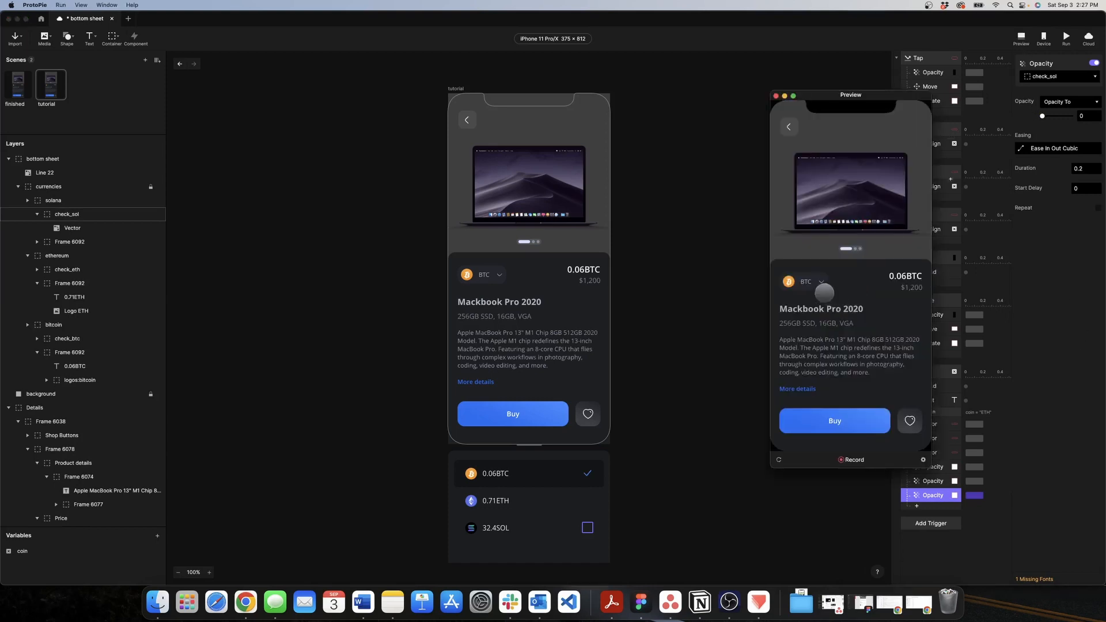
pyautogui.click(809, 287)
pyautogui.click(840, 392)
pyautogui.click(814, 287)
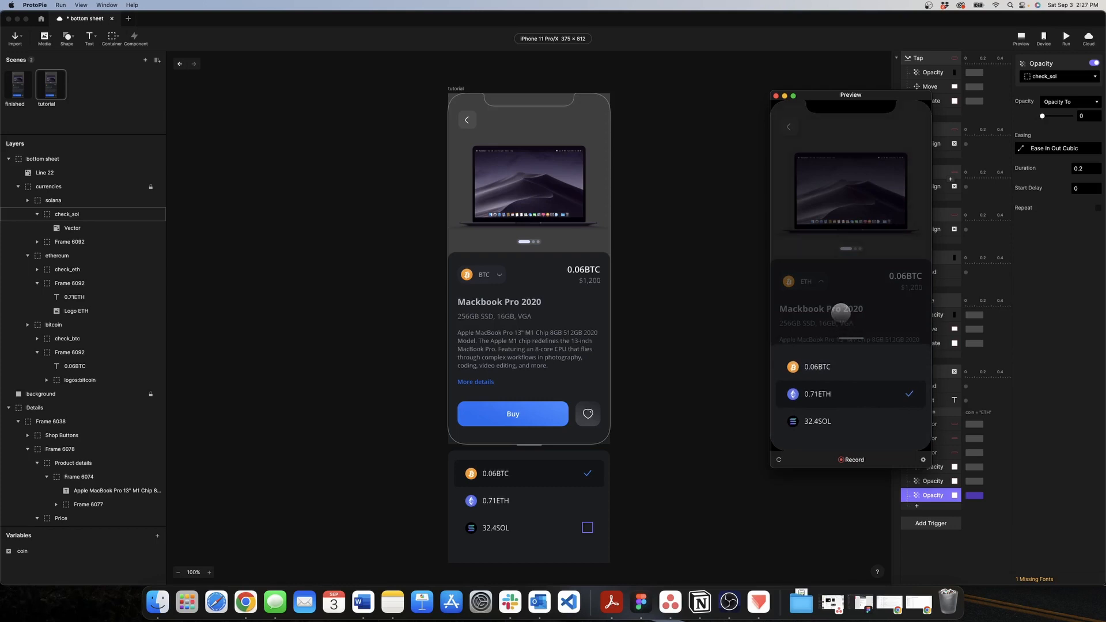
pyautogui.click(841, 316)
pyautogui.click(776, 95)
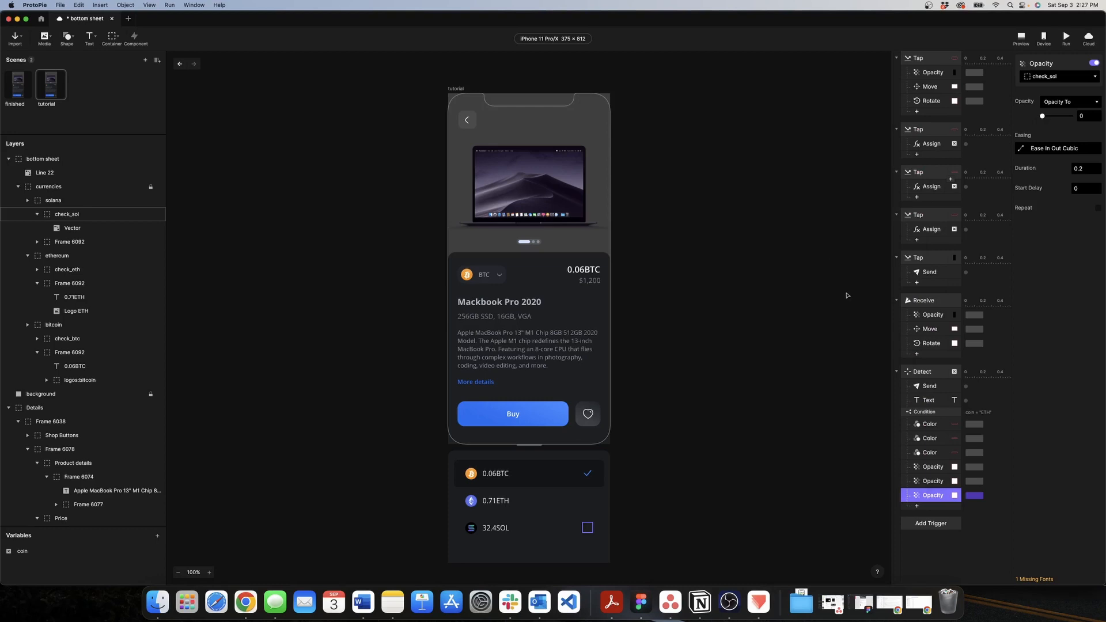
# Step: Examine the opacity of the stacked BTC, ETH and SOL icon layers in the currency selector's Frame 398
pyautogui.click(467, 275)
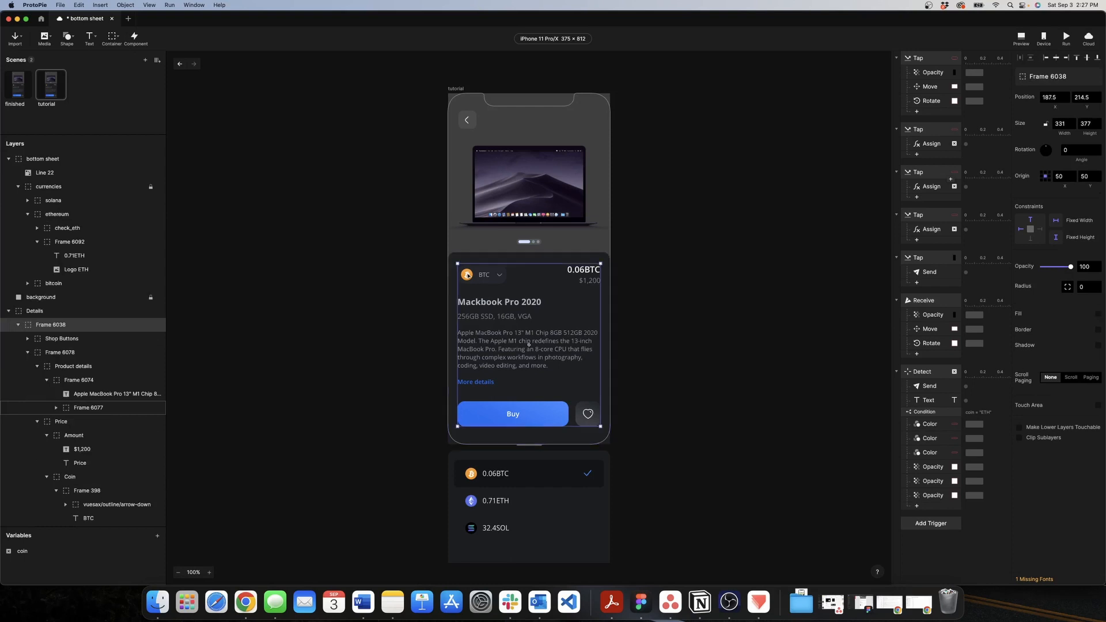
pyautogui.click(467, 275)
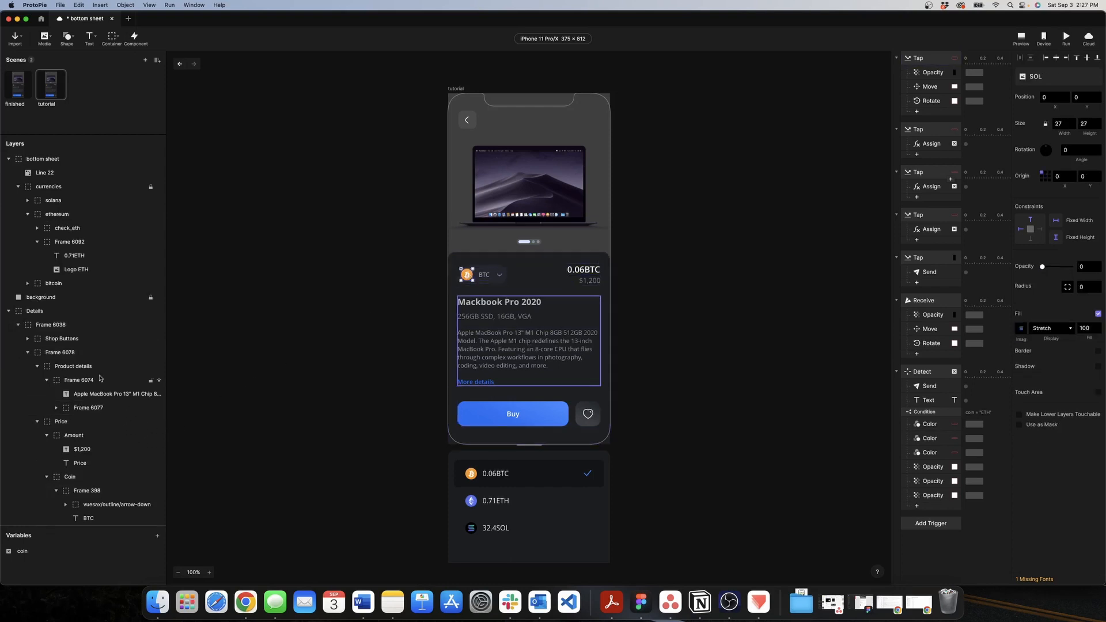
pyautogui.scroll(-2, 104, 461)
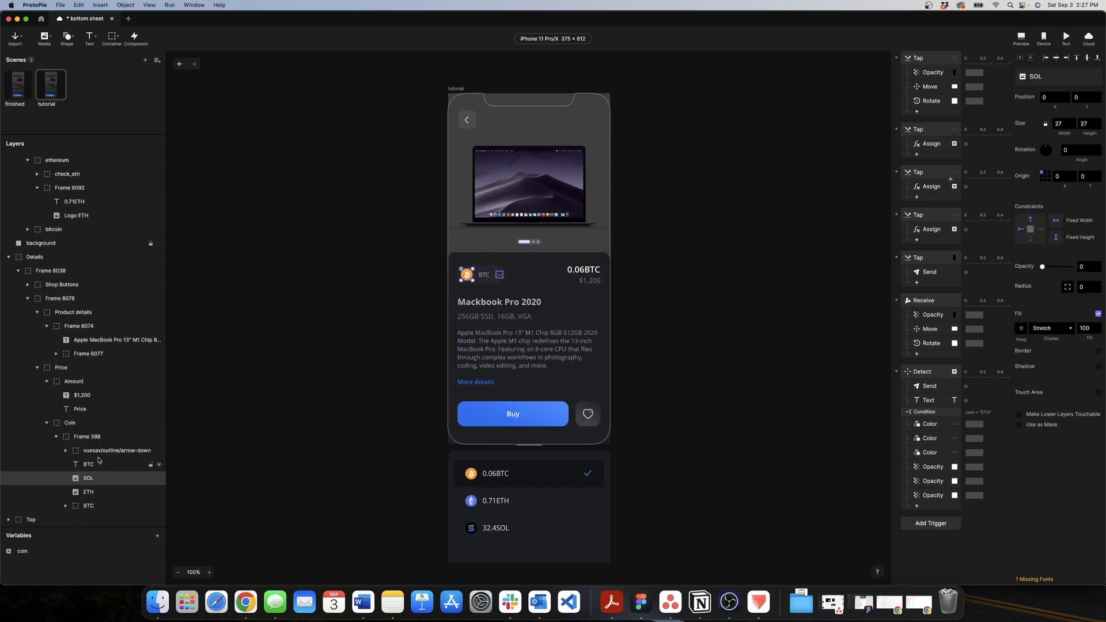
pyautogui.click(96, 507)
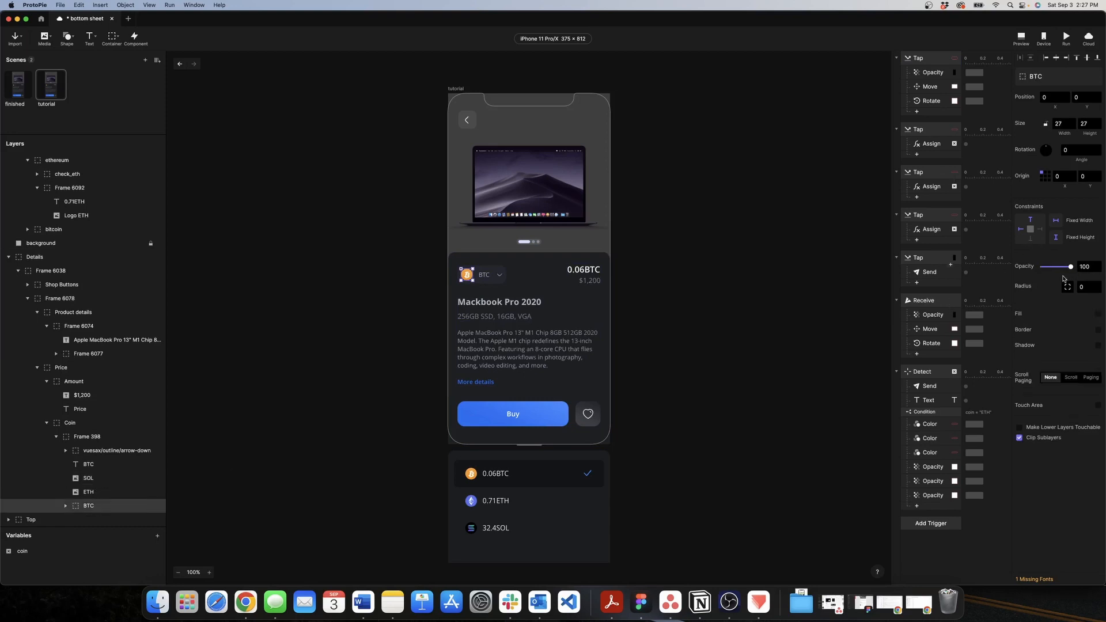
pyautogui.click(88, 493)
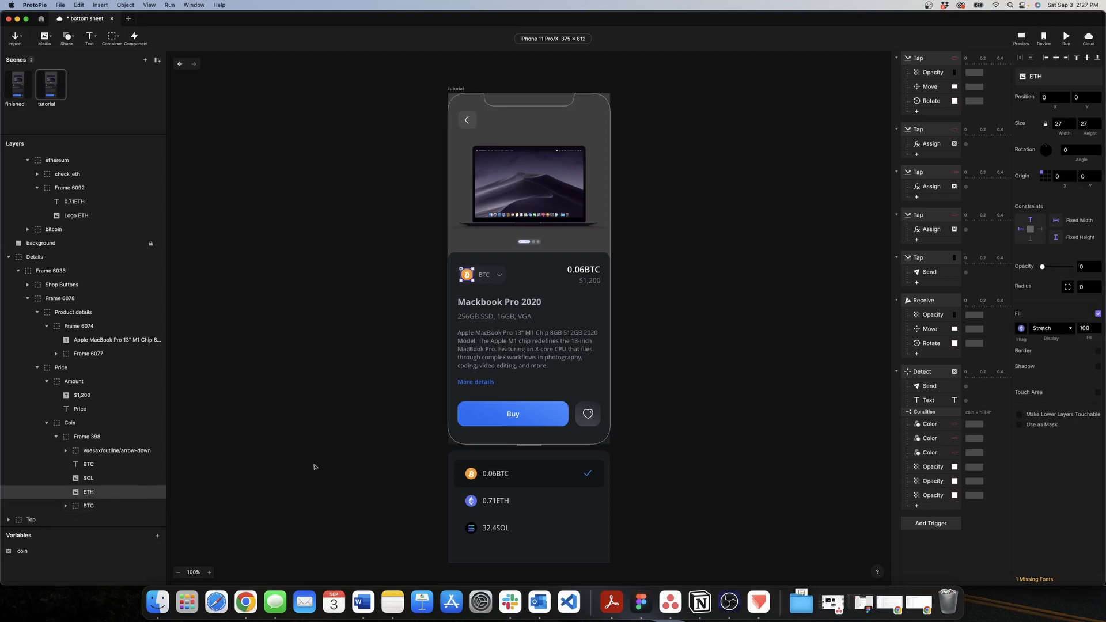
pyautogui.click(100, 480)
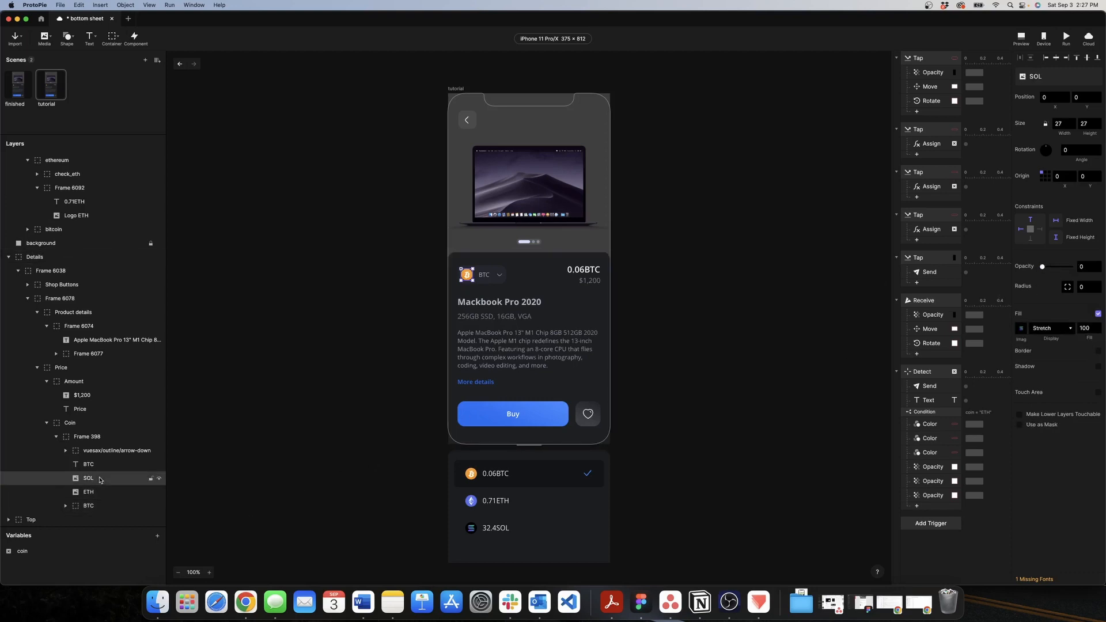
pyautogui.click(100, 507)
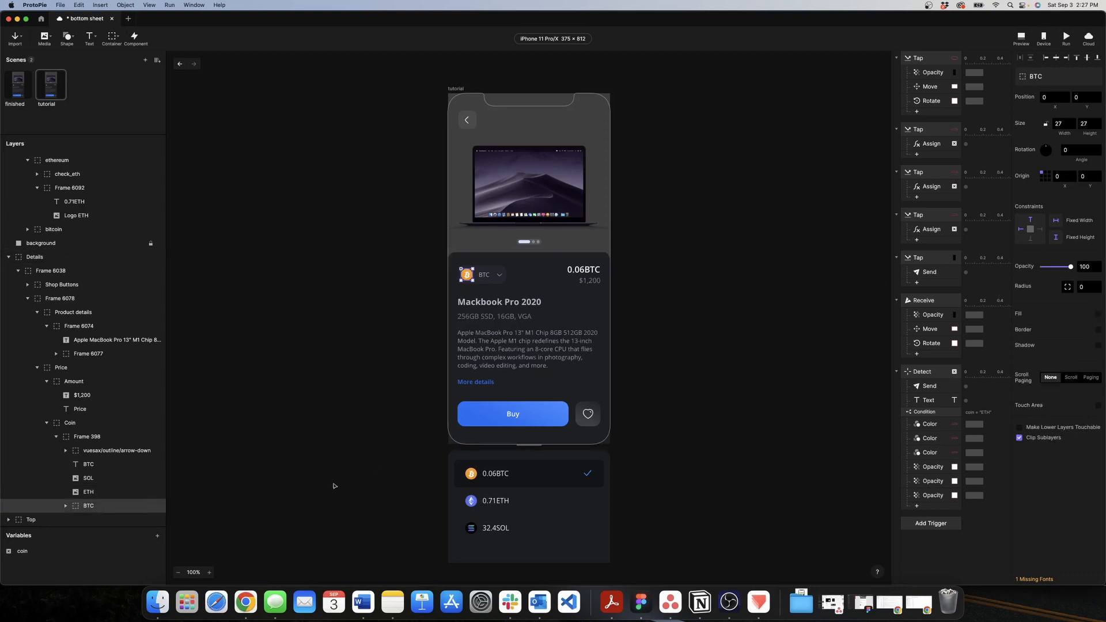
# Step: Add an Opacity response under the ETH condition that sets the selector's BTC icon layer to 0
pyautogui.click(917, 508)
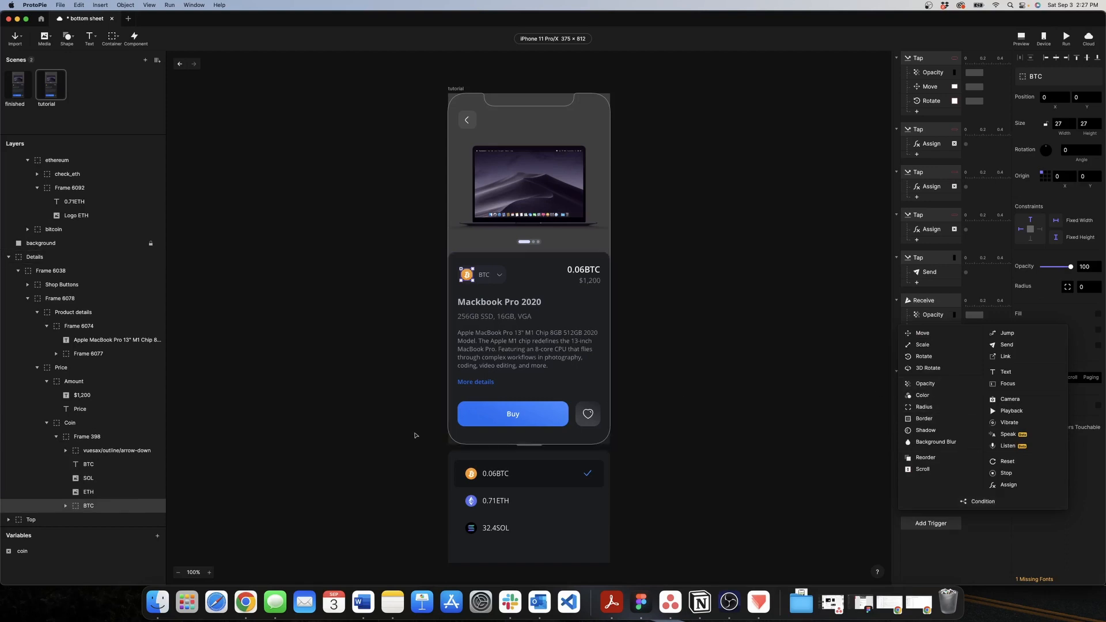
pyautogui.click(644, 355)
pyautogui.click(88, 507)
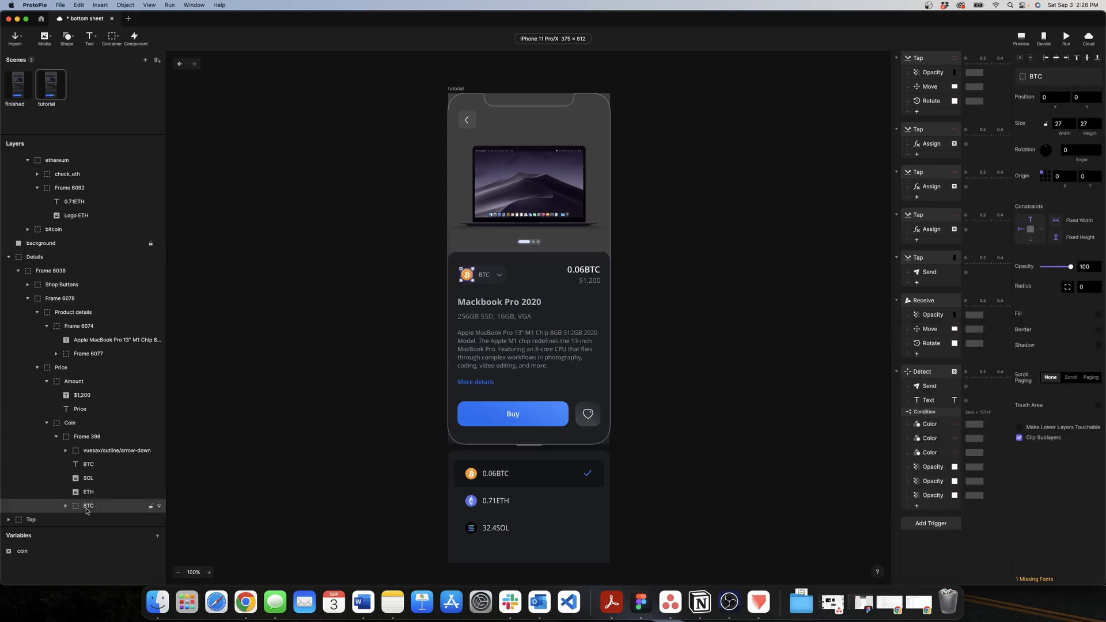
pyautogui.click(918, 508)
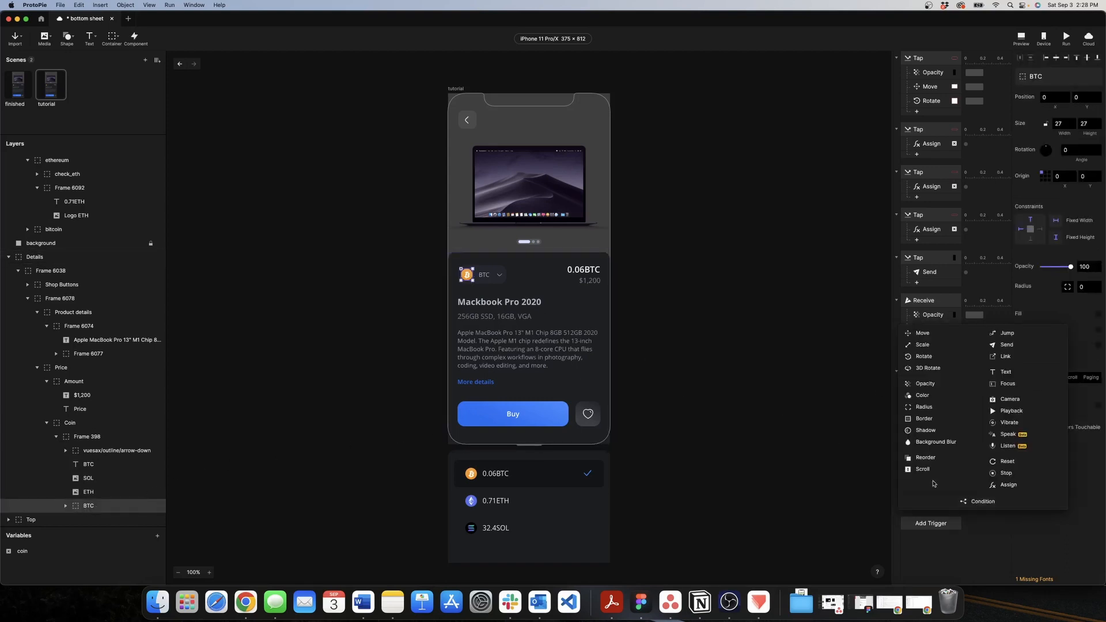
pyautogui.click(925, 383)
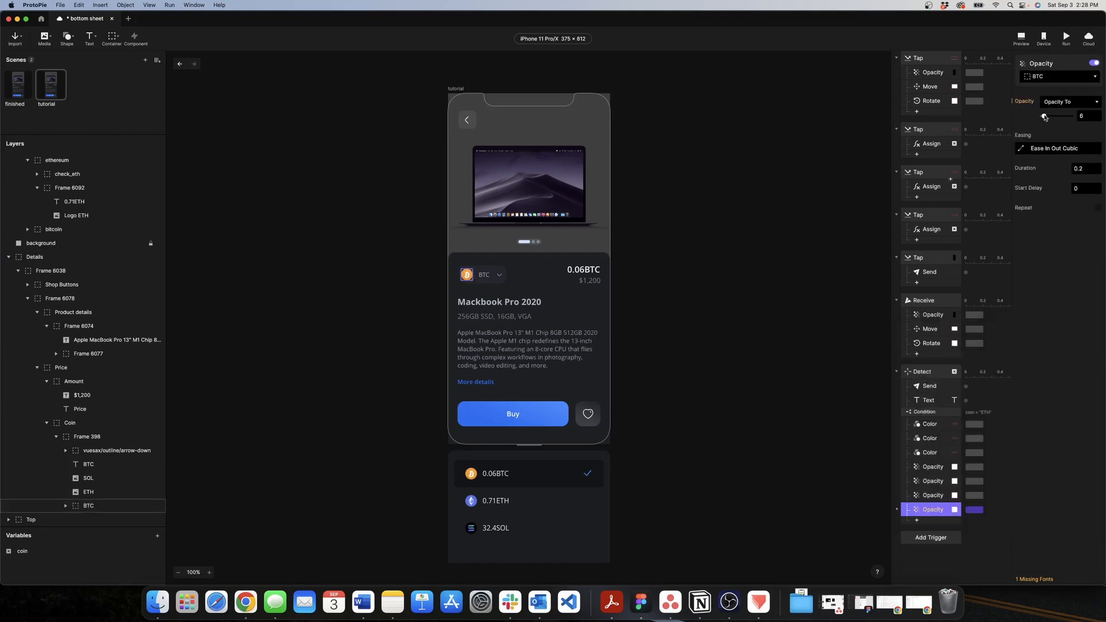
pyautogui.moveTo(1045, 117); pyautogui.dragTo(1042, 120)
# Step: Duplicate the BTC icon's Opacity response, assign the copy to the ETH icon layer and set its opacity to 96
pyautogui.rightClick(939, 509)
pyautogui.click(957, 535)
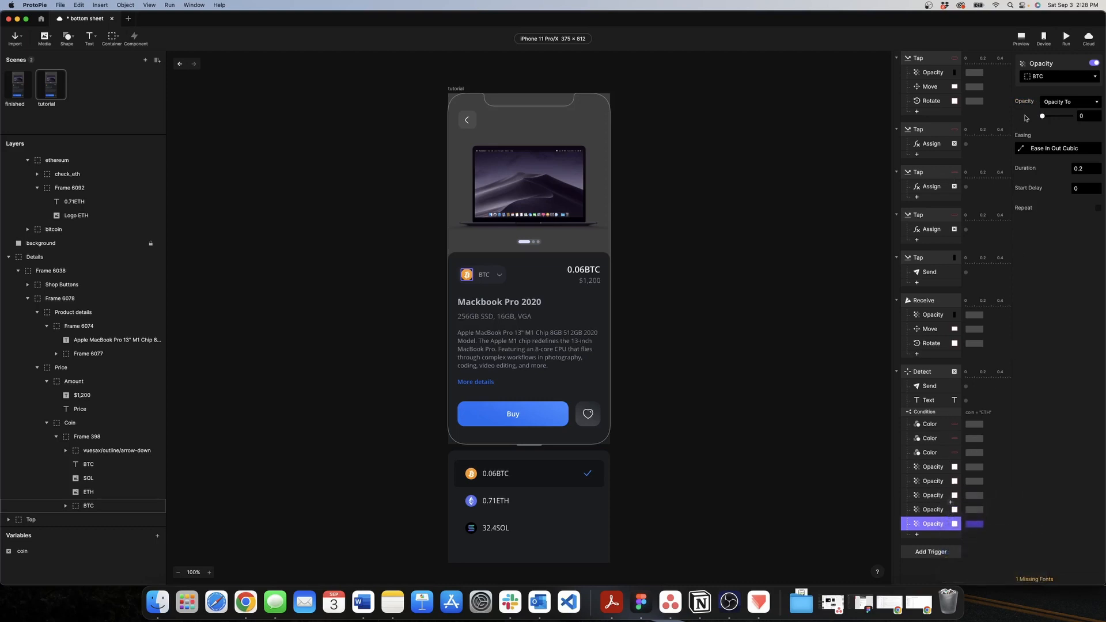
pyautogui.click(1052, 77)
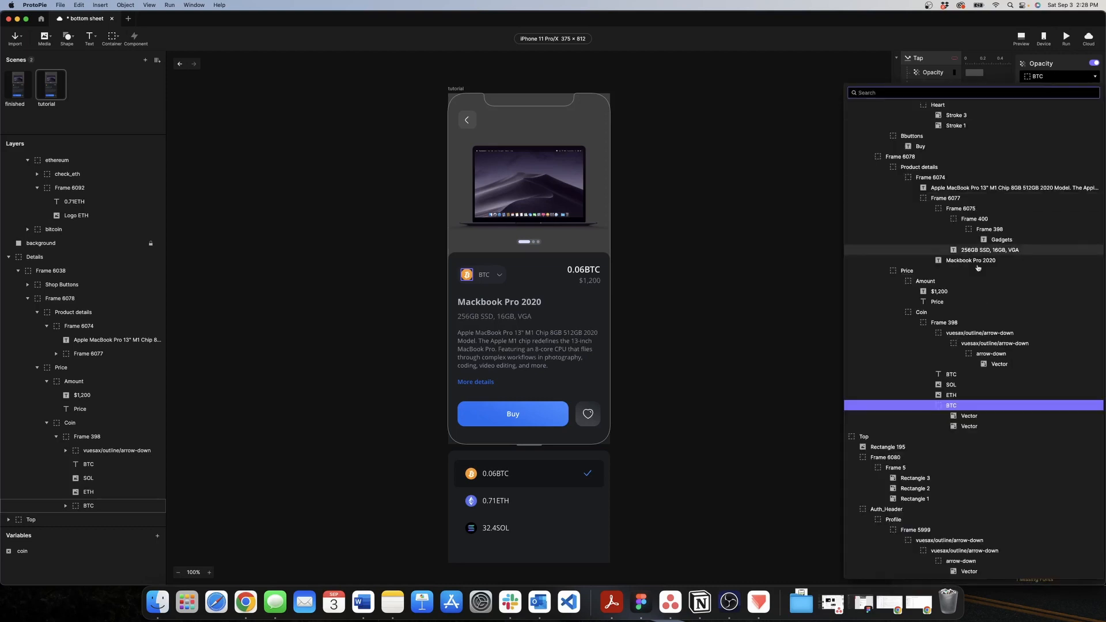
pyautogui.click(951, 395)
pyautogui.moveTo(1043, 117); pyautogui.dragTo(1070, 117)
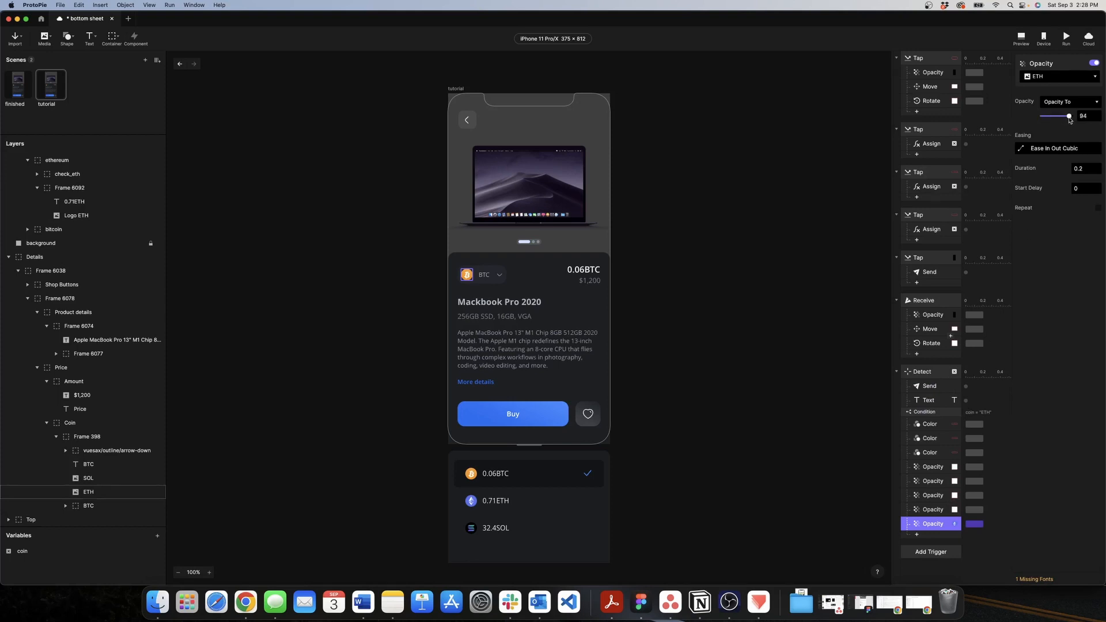
# Step: Duplicate the BTC icon's Opacity response and assign the copy to the selector's SOL icon layer
pyautogui.rightClick(933, 525)
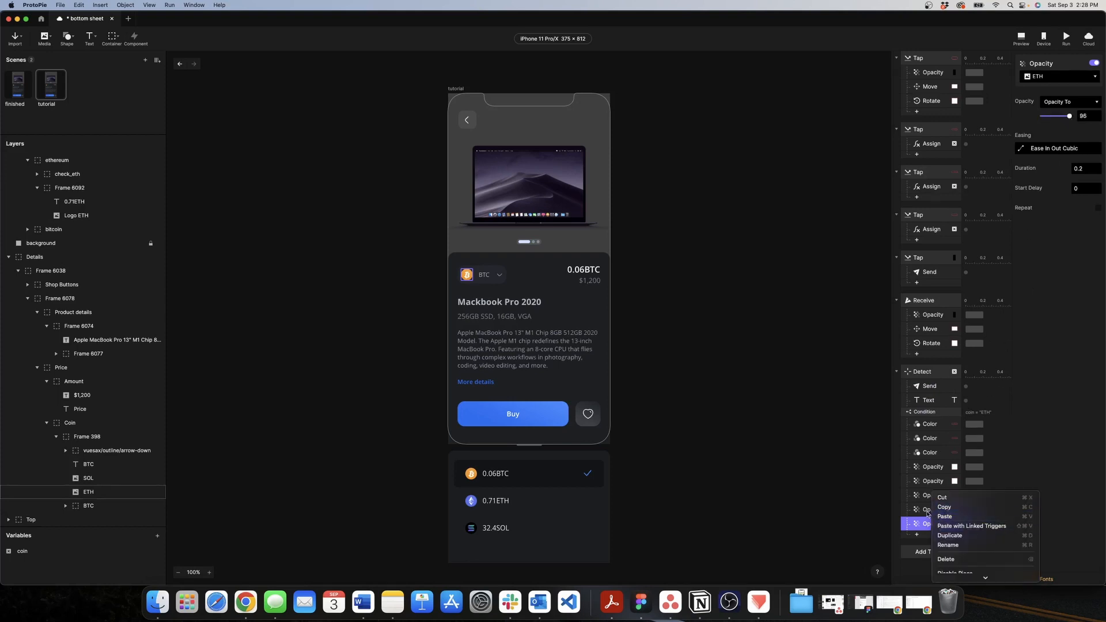
pyautogui.click(929, 510)
pyautogui.rightClick(928, 512)
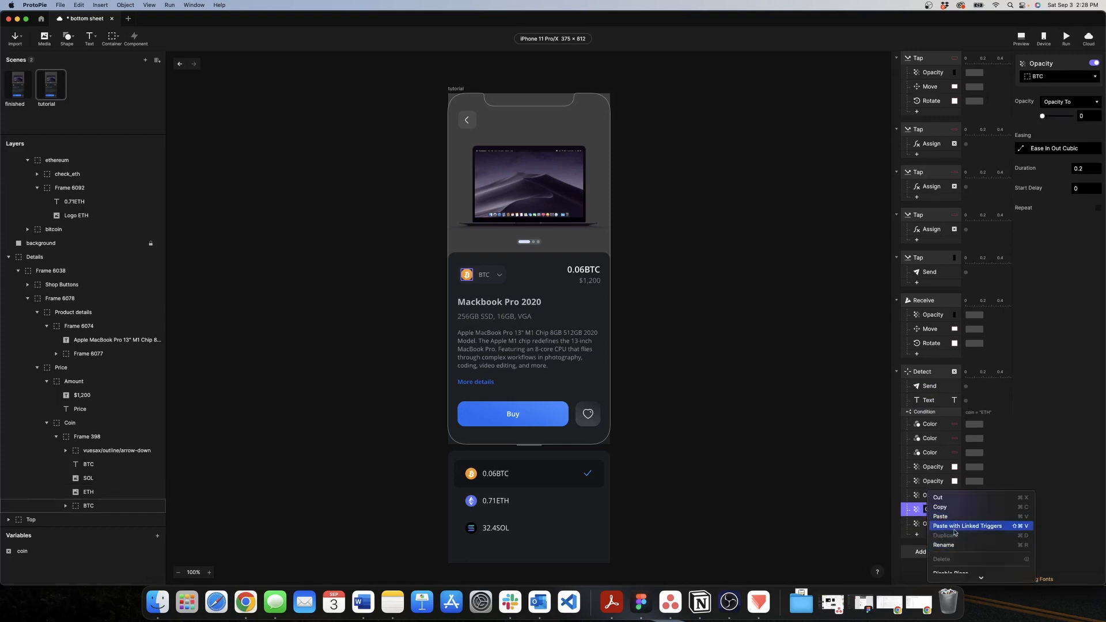
pyautogui.press('super+r')
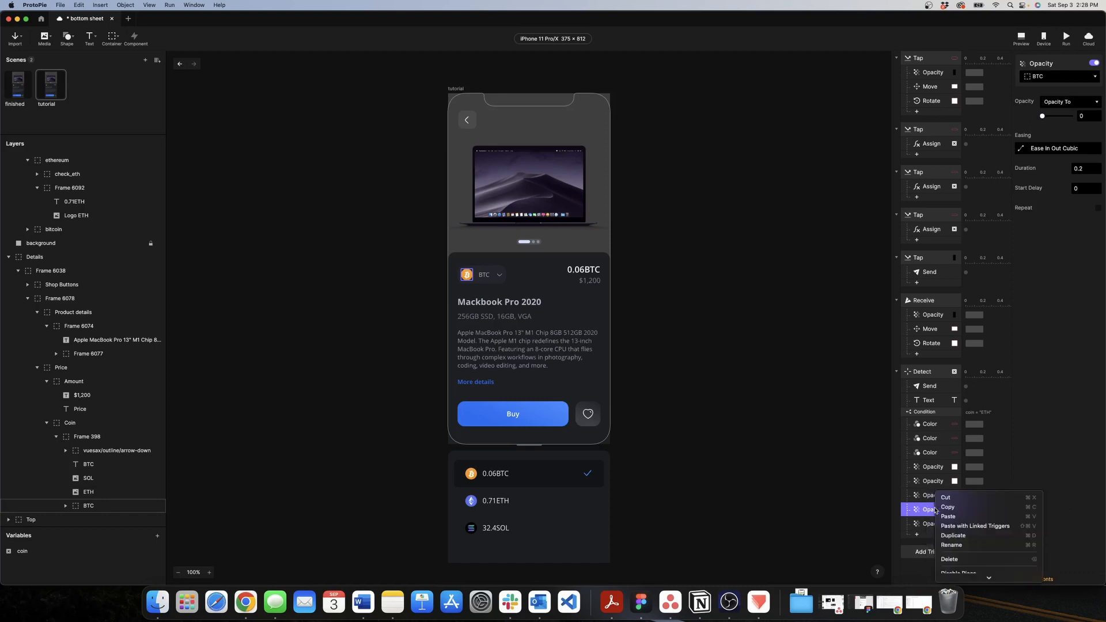
pyautogui.rightClick(946, 511)
pyautogui.click(949, 536)
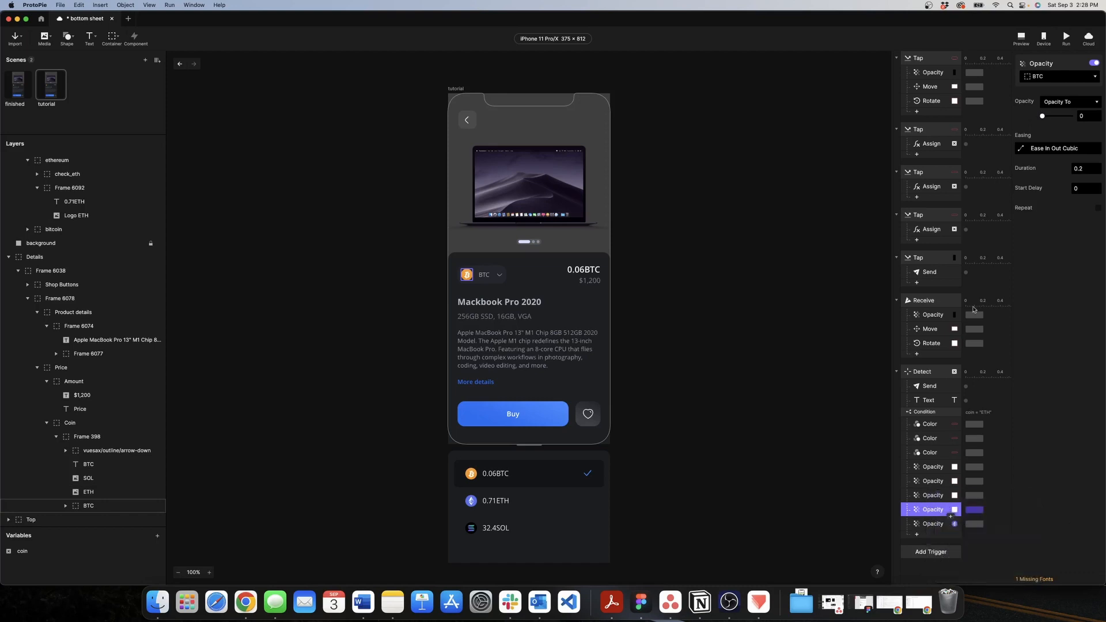
pyautogui.click(1048, 81)
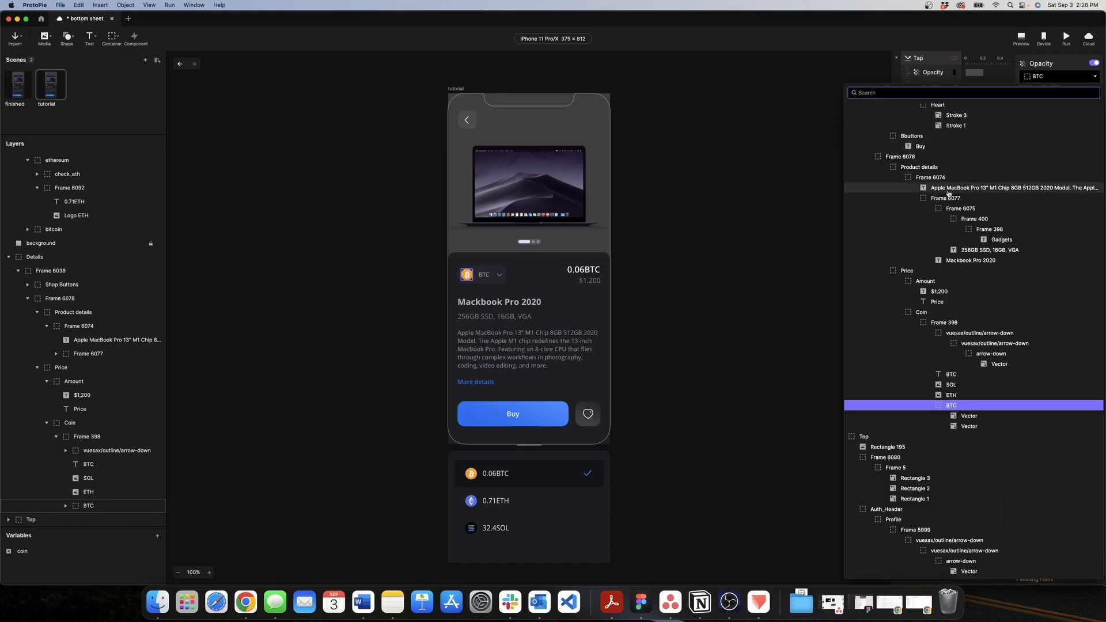
pyautogui.click(952, 384)
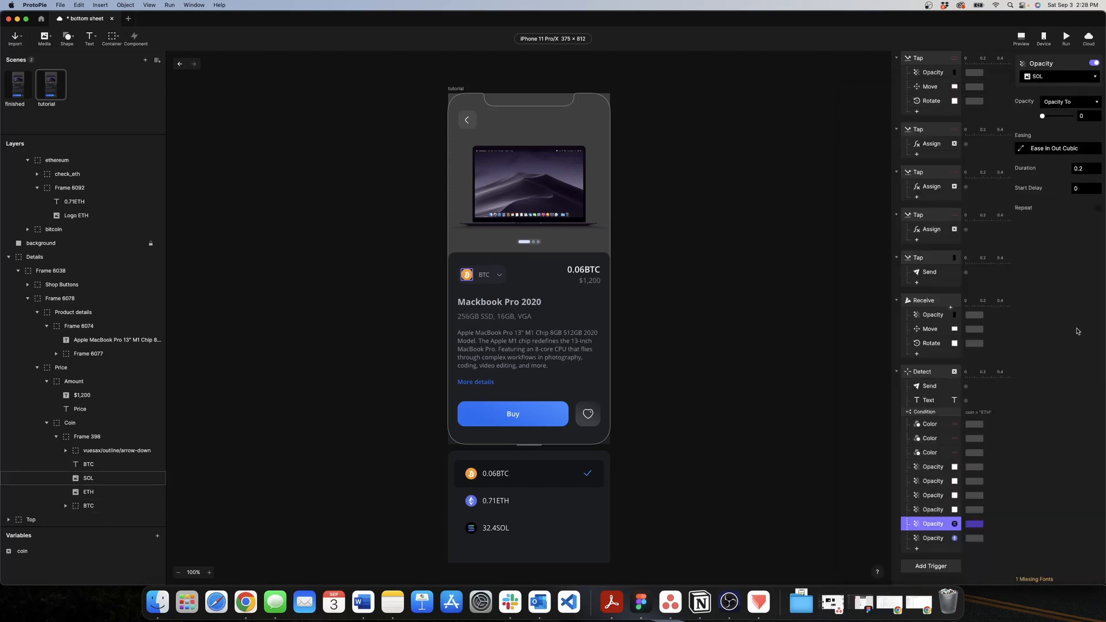
# Step: Preview choosing ETH in the bottom sheet, reopen and dismiss the sheet to check the selector icon, and close the preview
pyautogui.click(1026, 38)
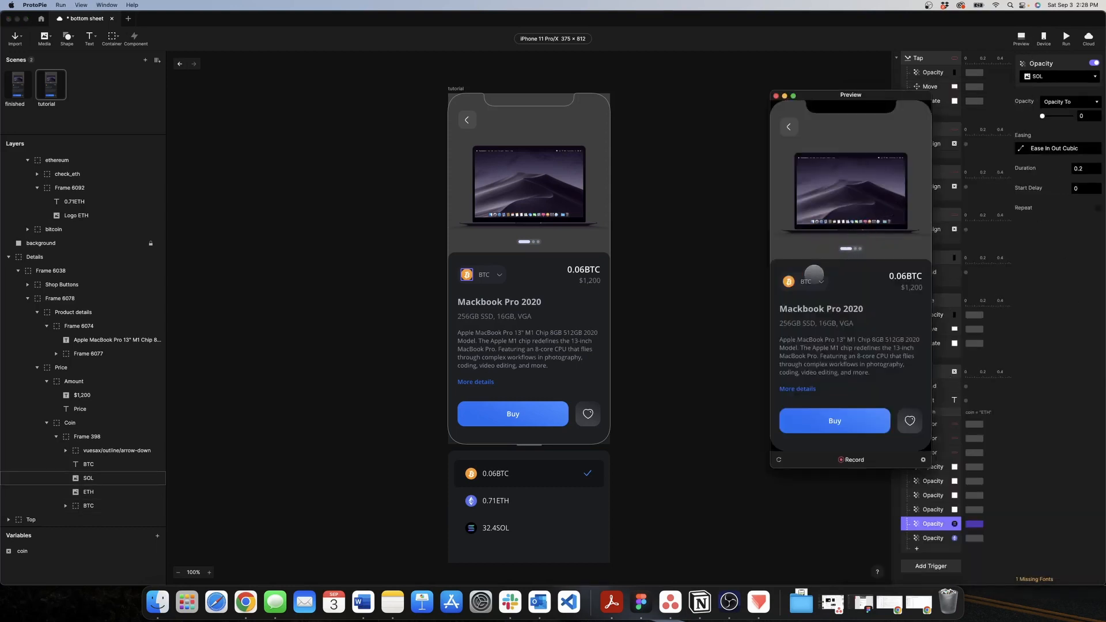
pyautogui.click(807, 281)
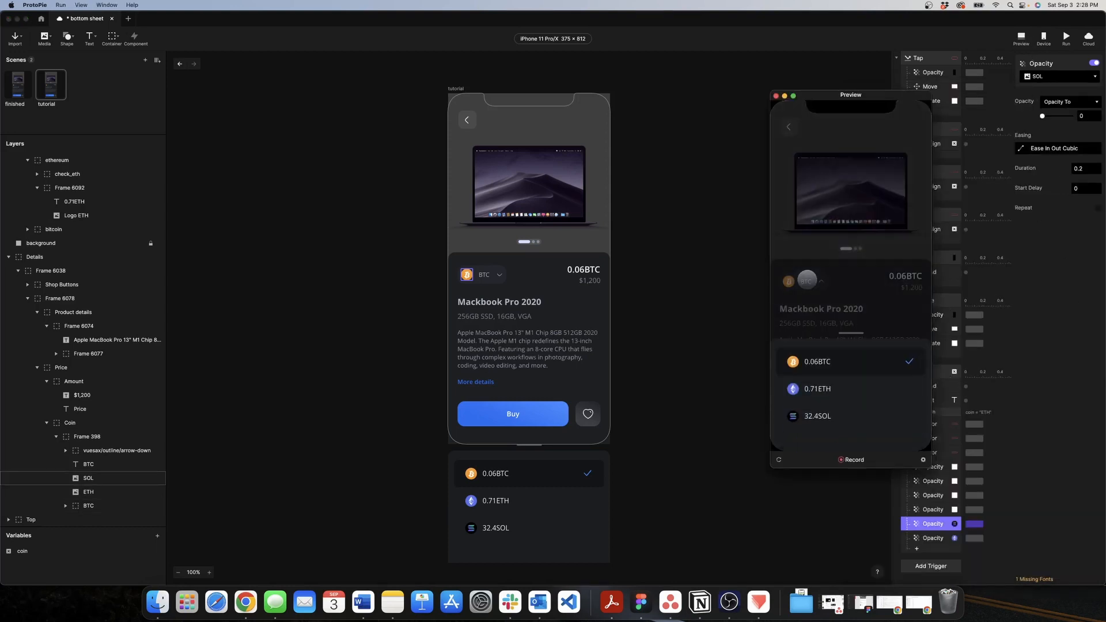
pyautogui.click(818, 389)
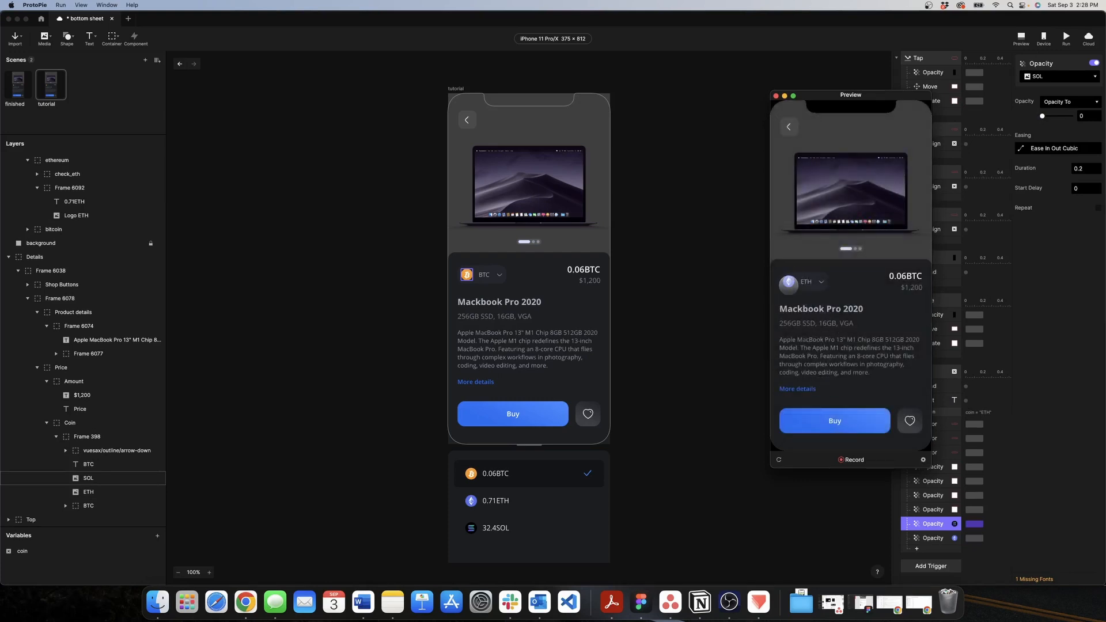
pyautogui.click(800, 281)
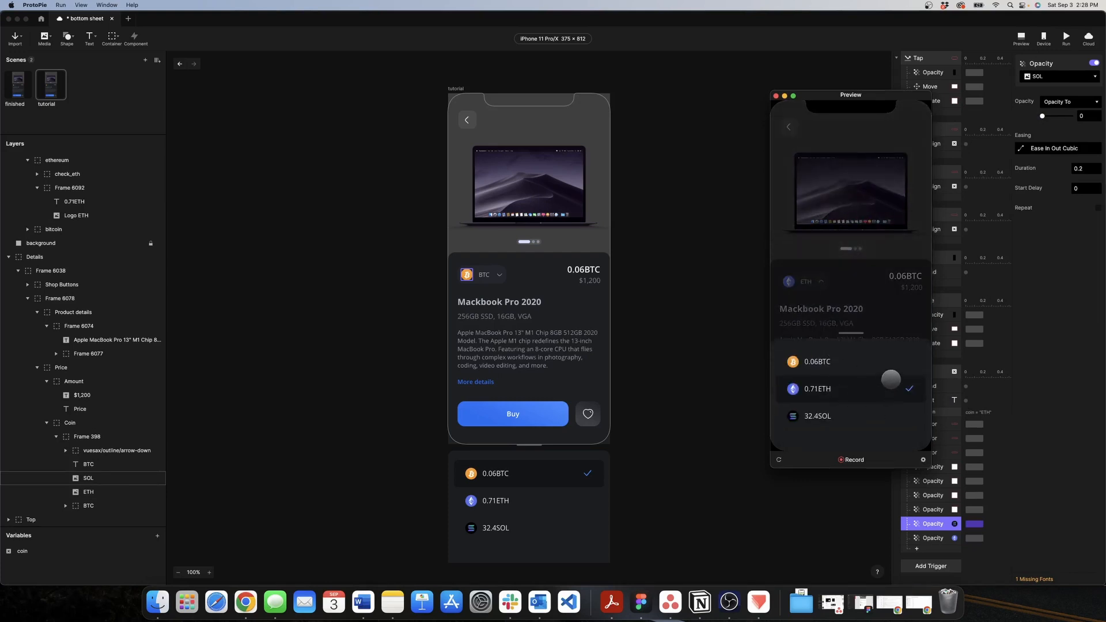
pyautogui.click(878, 309)
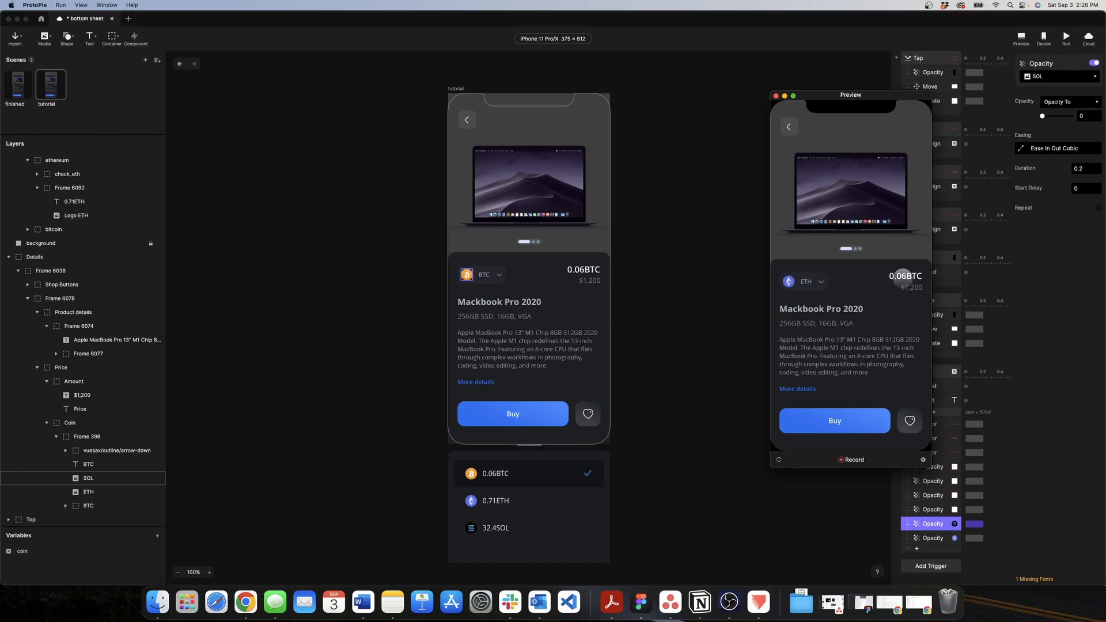
pyautogui.click(776, 96)
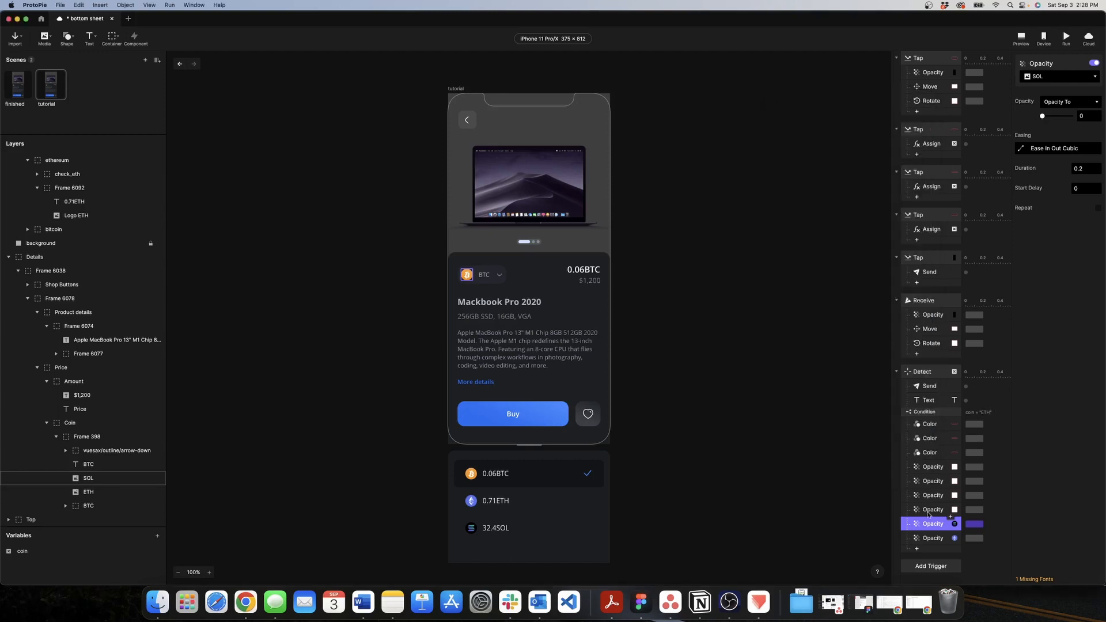
pyautogui.click(917, 550)
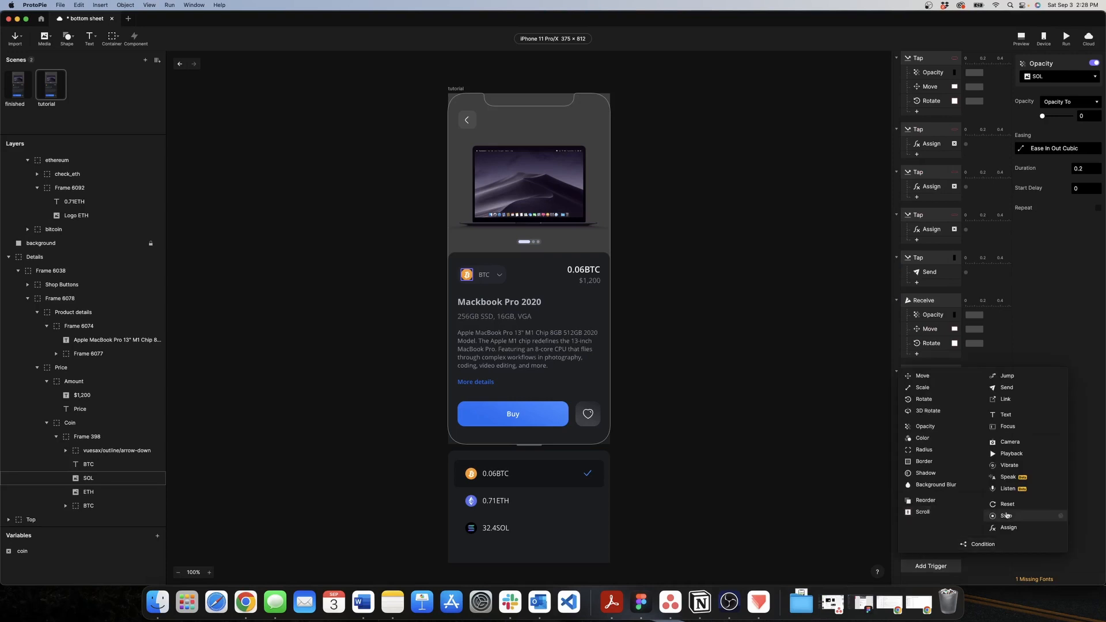
pyautogui.click(1008, 415)
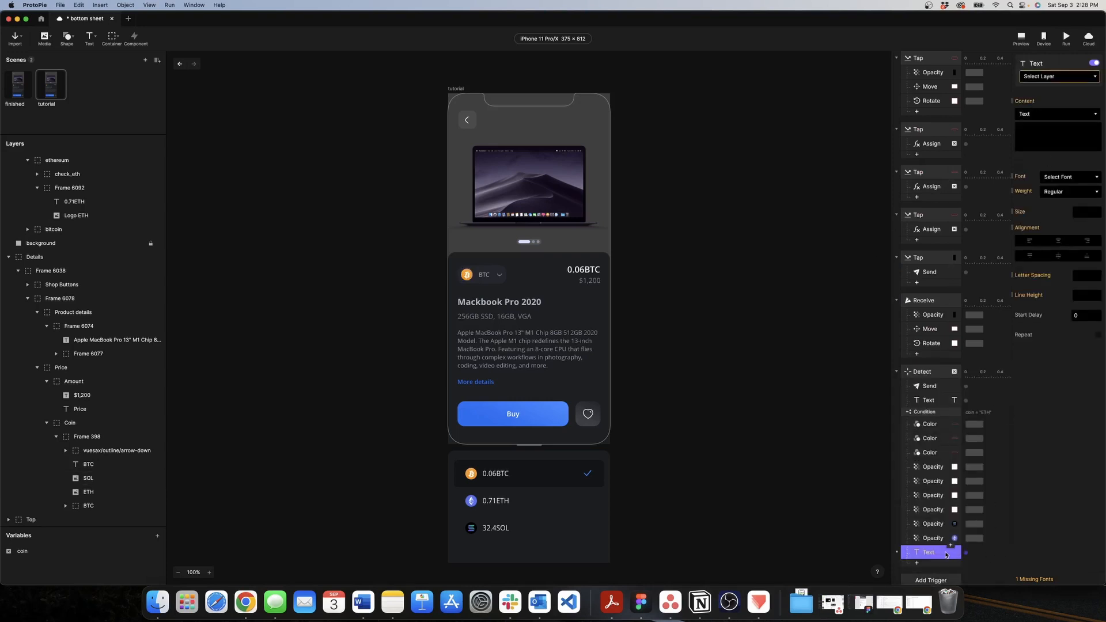
pyautogui.press('BackSpace')
# Step: Add a Text response under the ETH condition for the Price text layer showing the product's coin amount
pyautogui.doubleClick(592, 270)
pyautogui.doubleClick(591, 270)
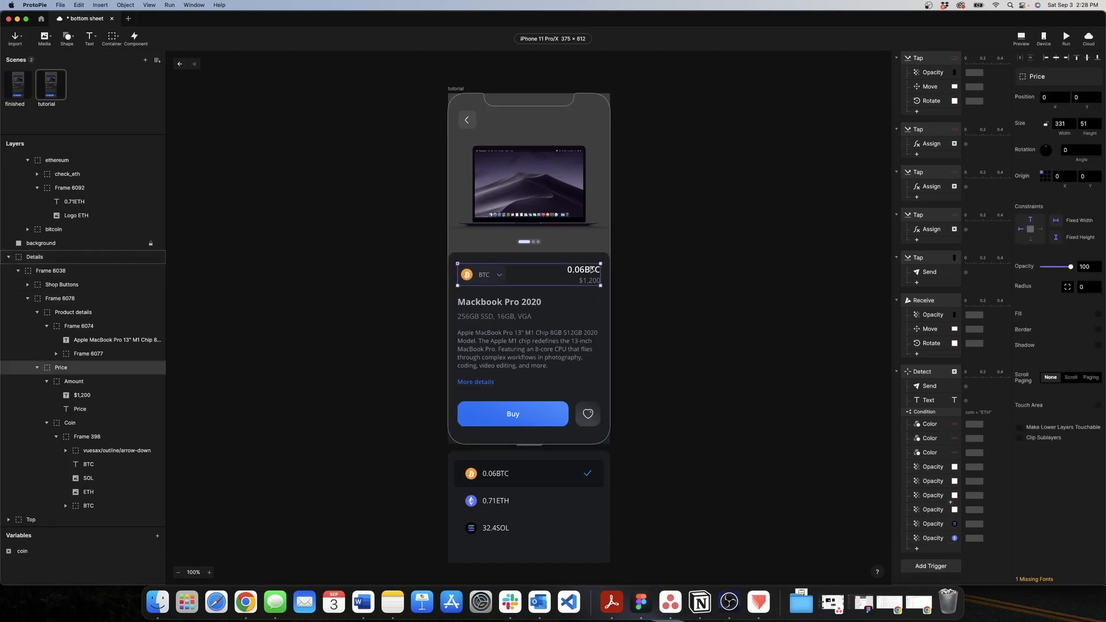
pyautogui.doubleClick(591, 270)
pyautogui.doubleClick(591, 270)
pyautogui.click(918, 552)
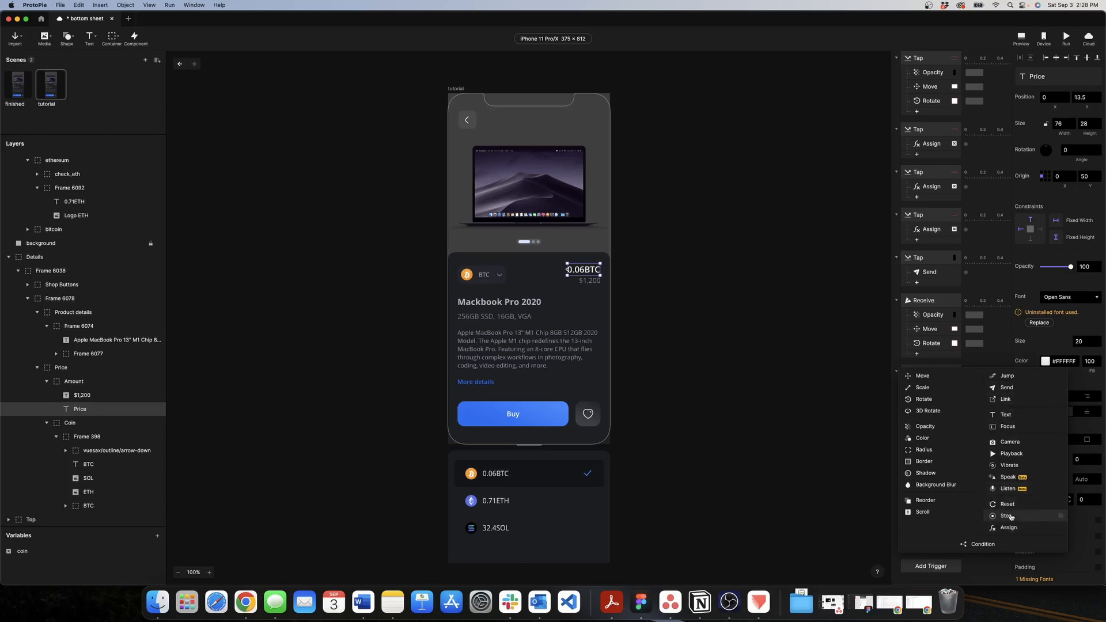
pyautogui.click(1008, 418)
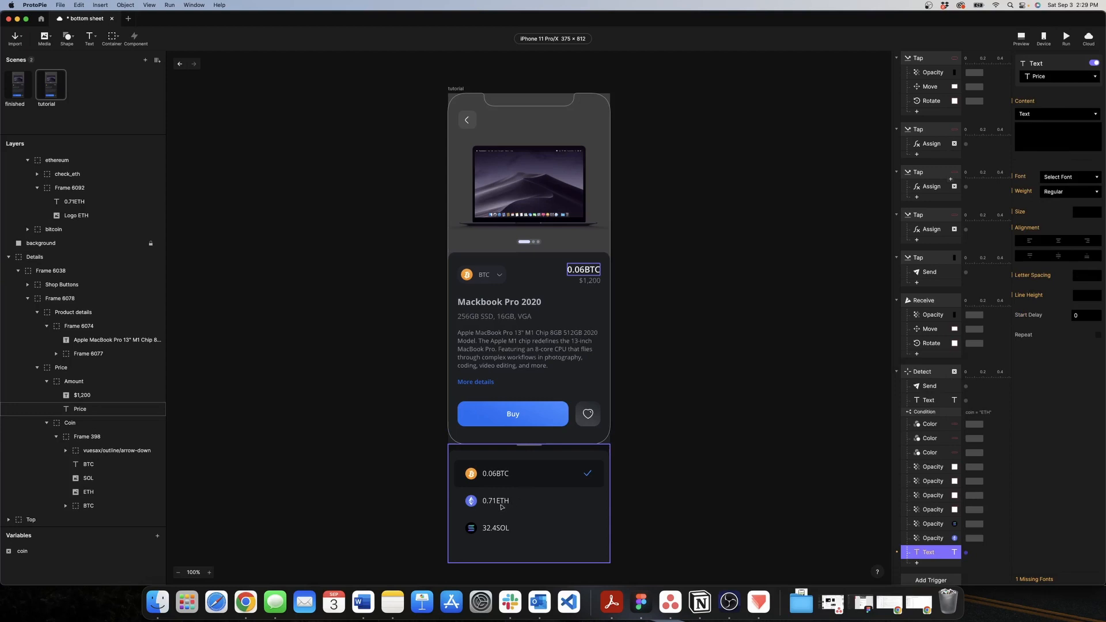
# Step: Set the ETH condition's Price text content to a formula reading the 0.71ETH layer's text property
pyautogui.click(1044, 114)
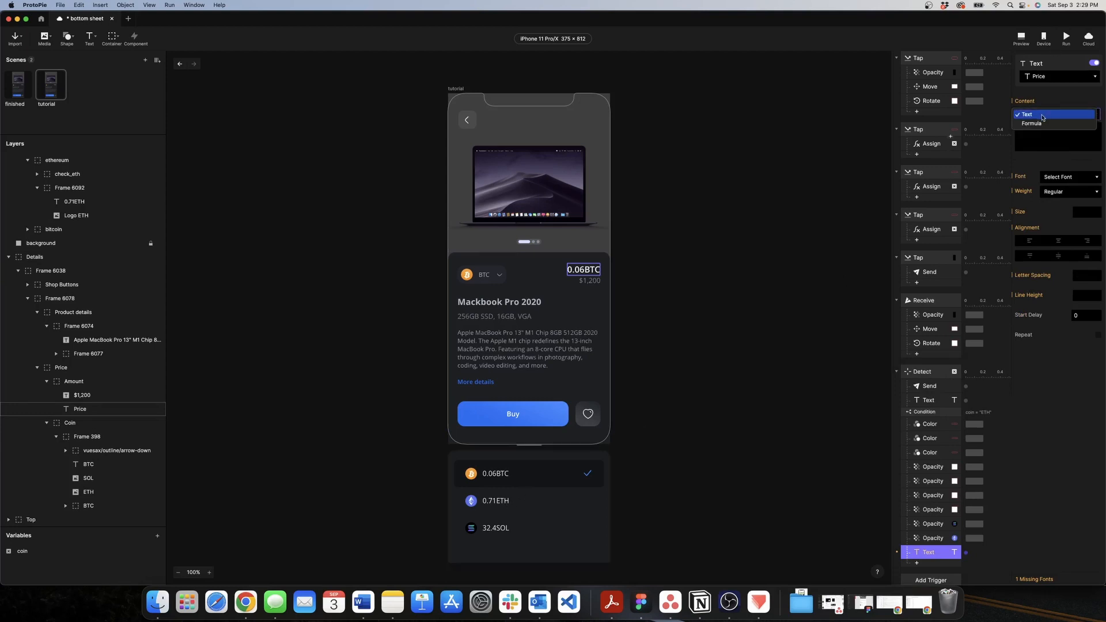
pyautogui.click(1041, 124)
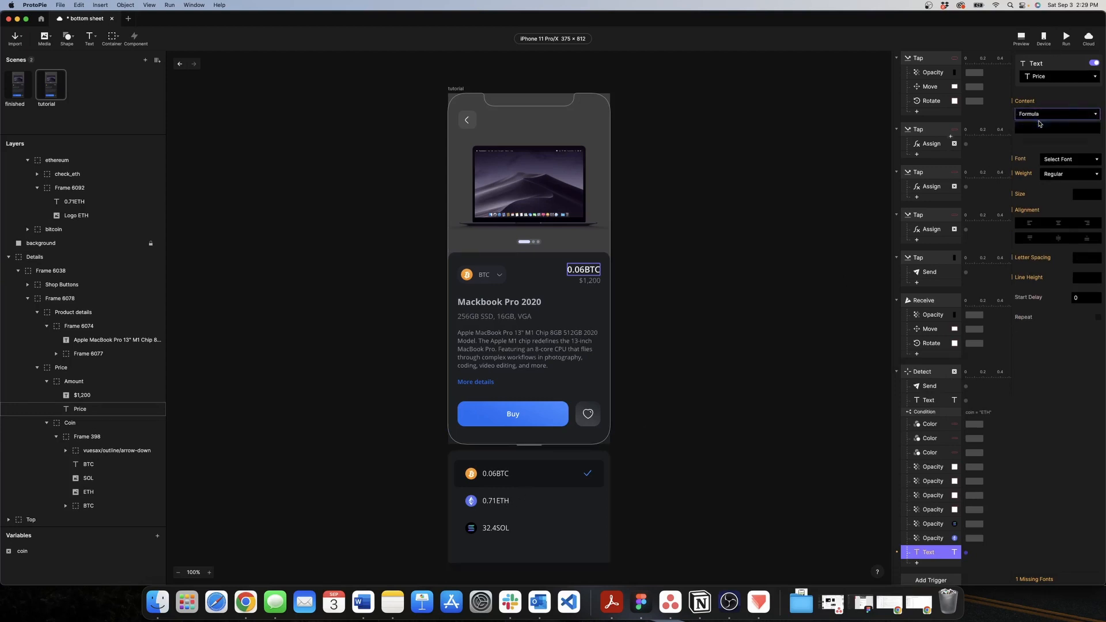
pyautogui.click(1093, 130)
pyautogui.click(1070, 129)
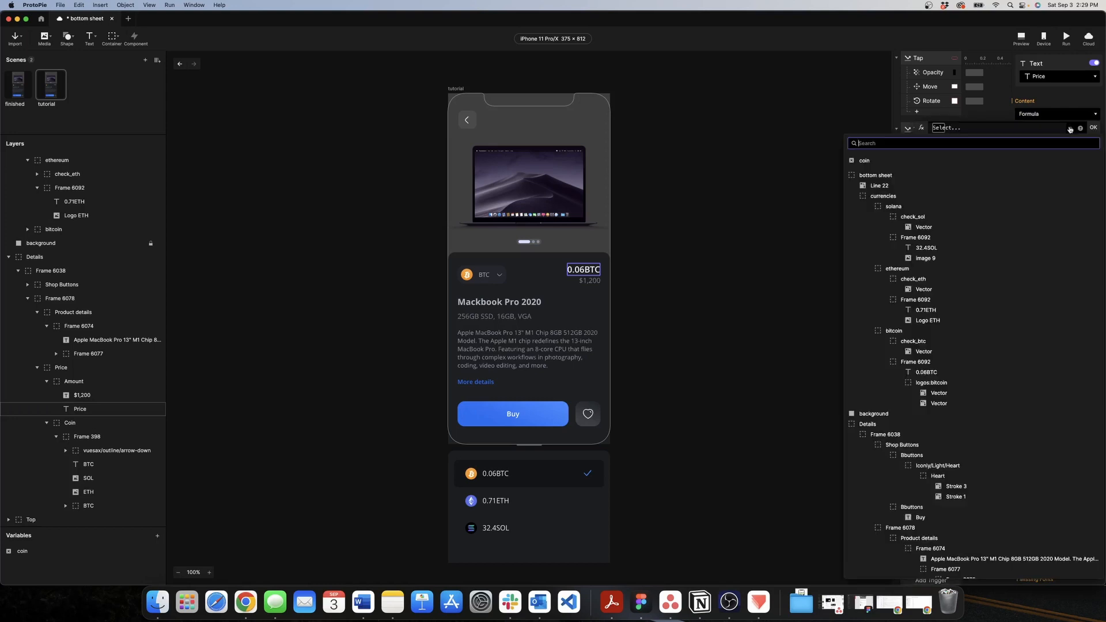
pyautogui.click(951, 226)
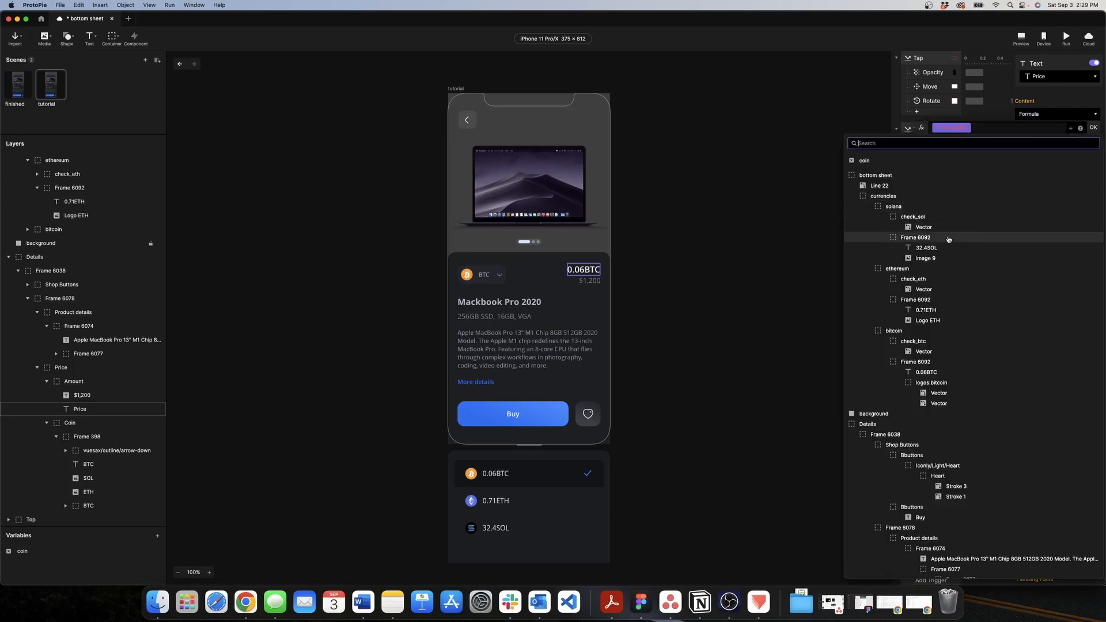
pyautogui.click(937, 311)
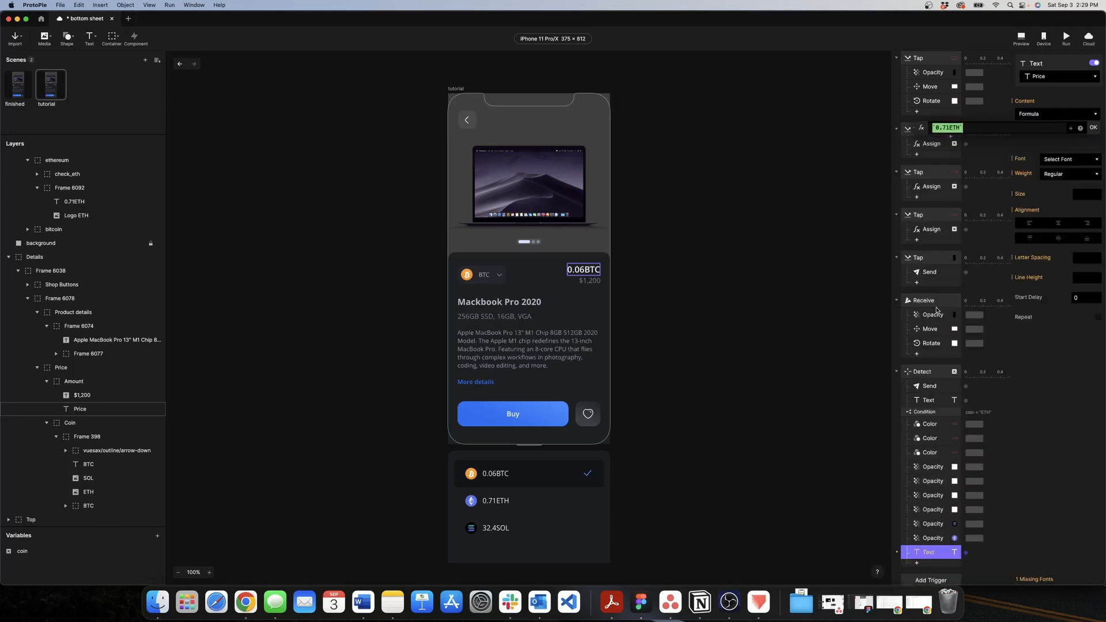
pyautogui.click(990, 130)
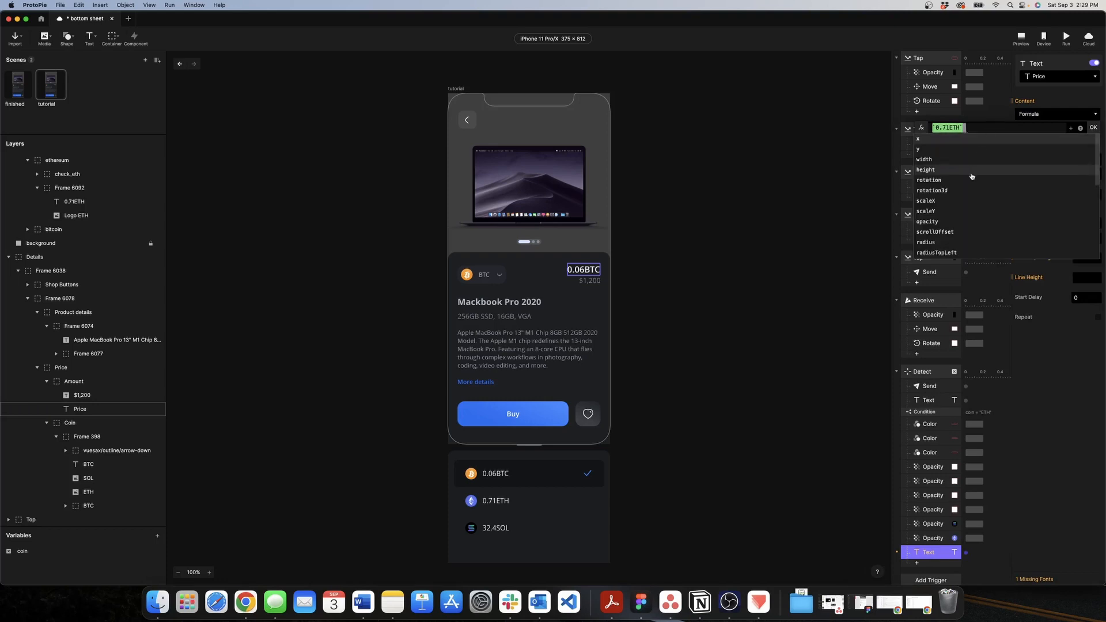
pyautogui.scroll(-3, 973, 176)
pyautogui.scroll(-3, 973, 175)
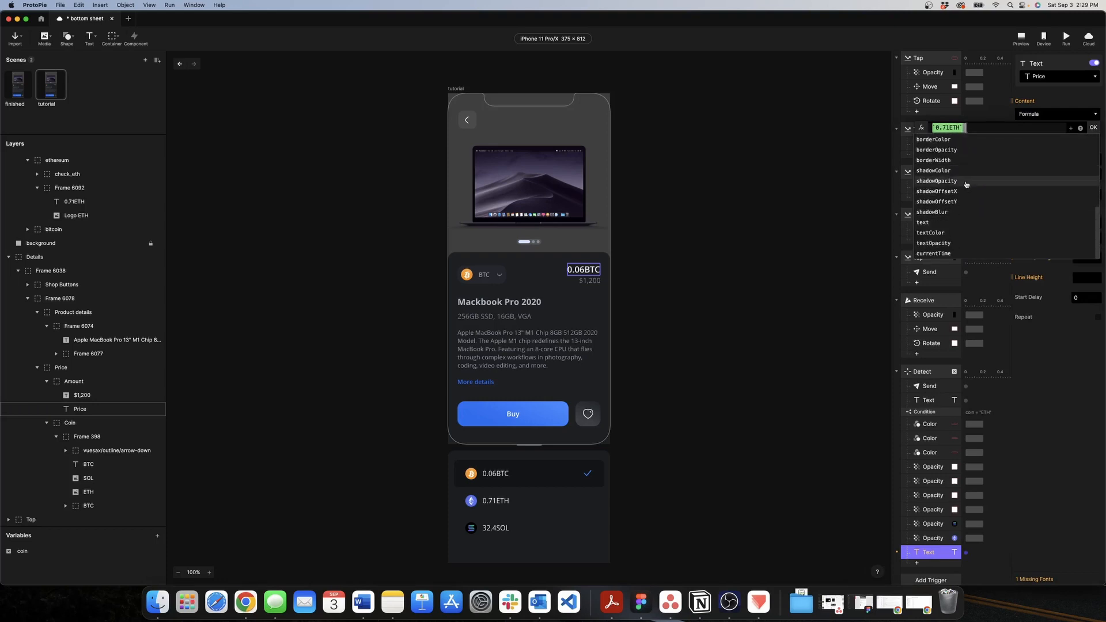
pyautogui.click(939, 223)
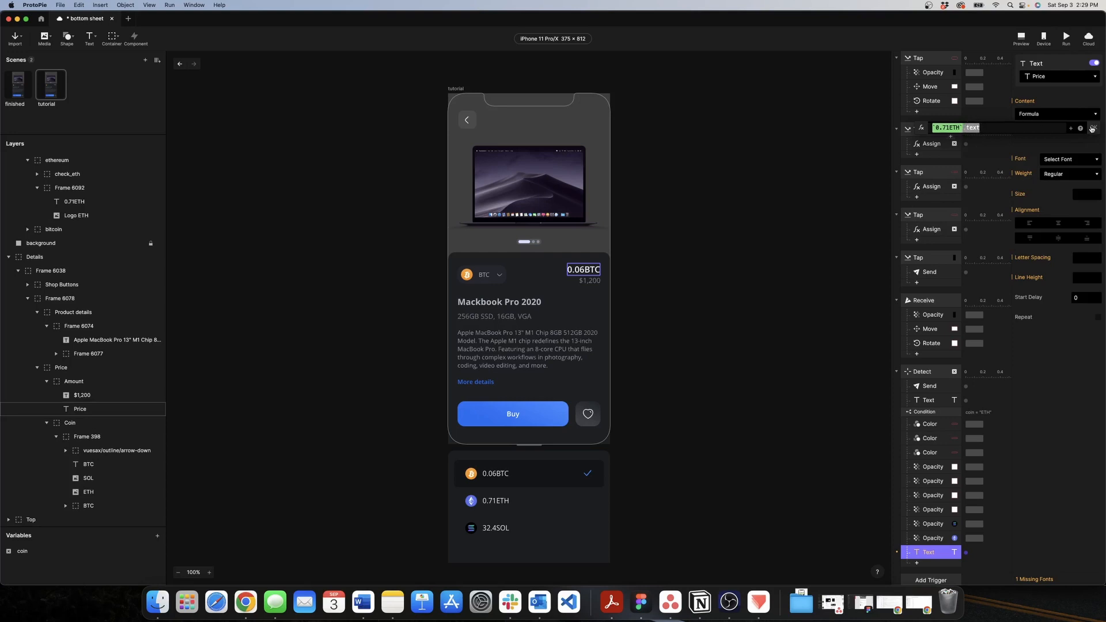
pyautogui.click(1093, 127)
# Step: Preview choosing ETH in the bottom sheet, reopen the sheet to check the selected row, and close the preview
pyautogui.click(1017, 40)
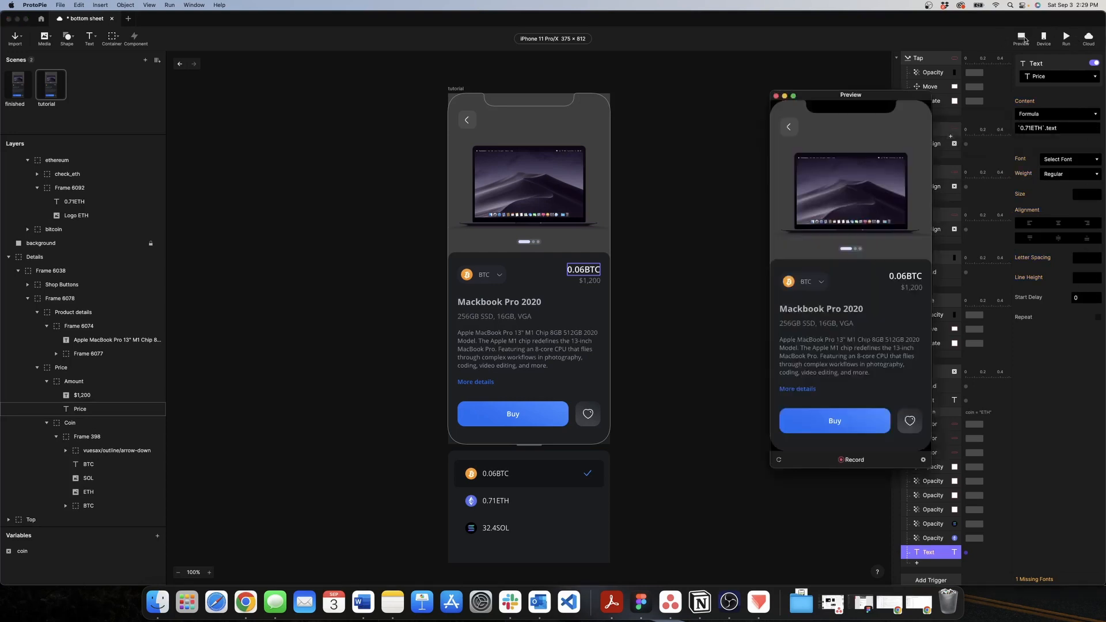
pyautogui.click(820, 284)
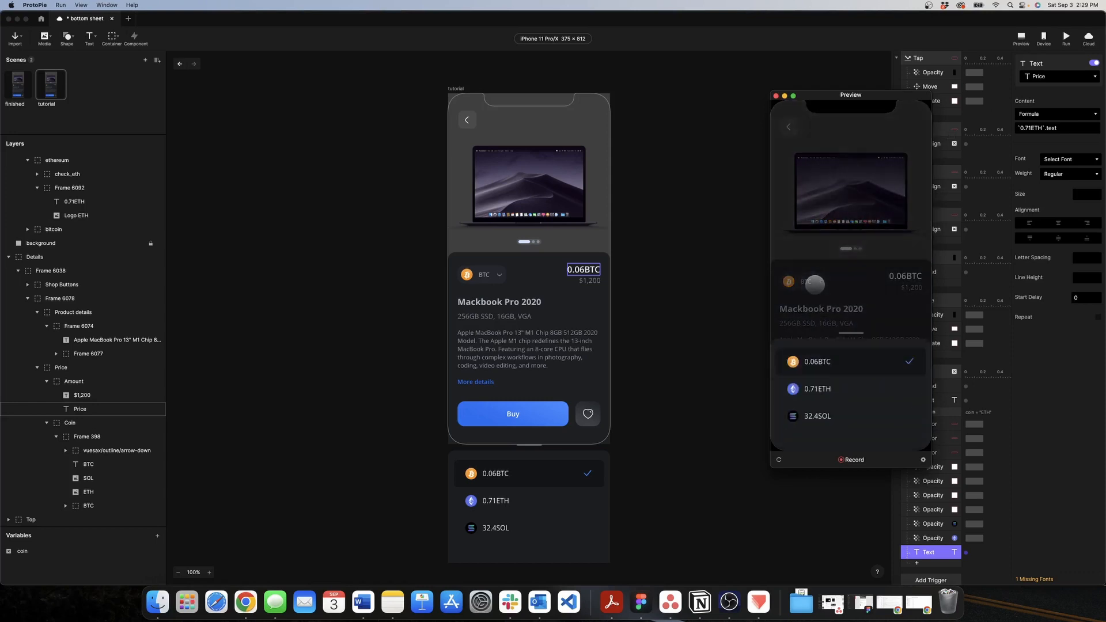
pyautogui.click(844, 383)
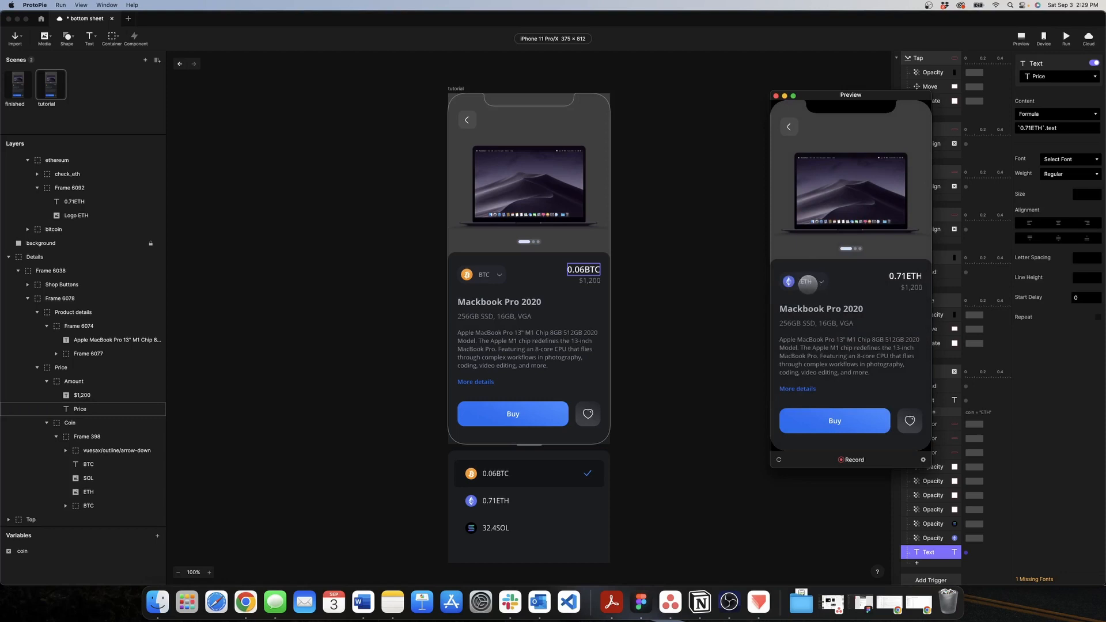
pyautogui.click(808, 280)
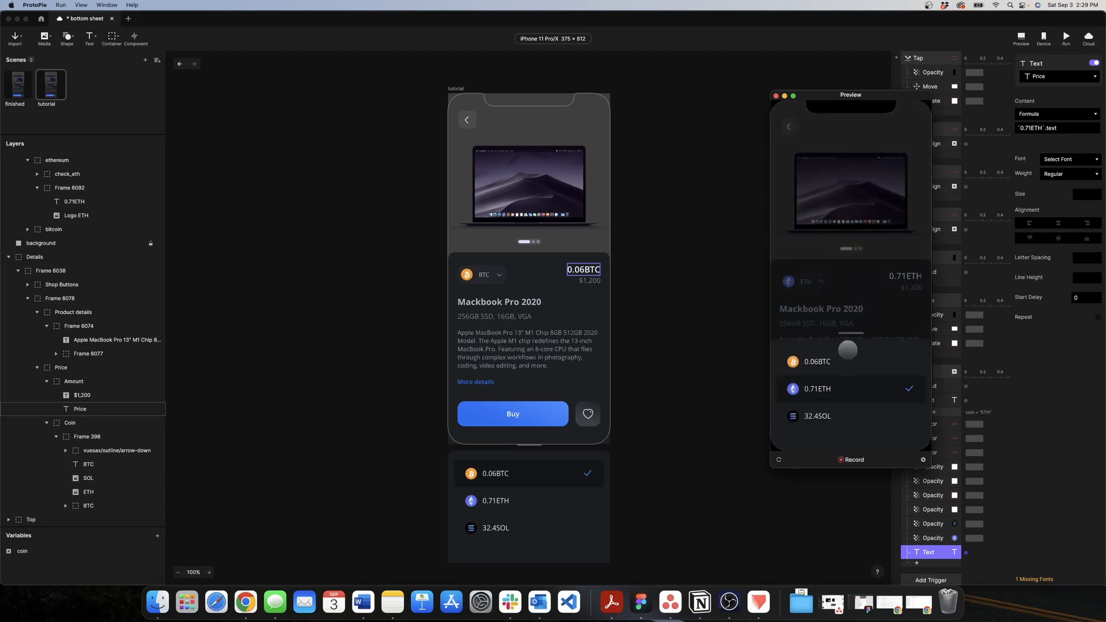
pyautogui.click(834, 392)
pyautogui.click(776, 96)
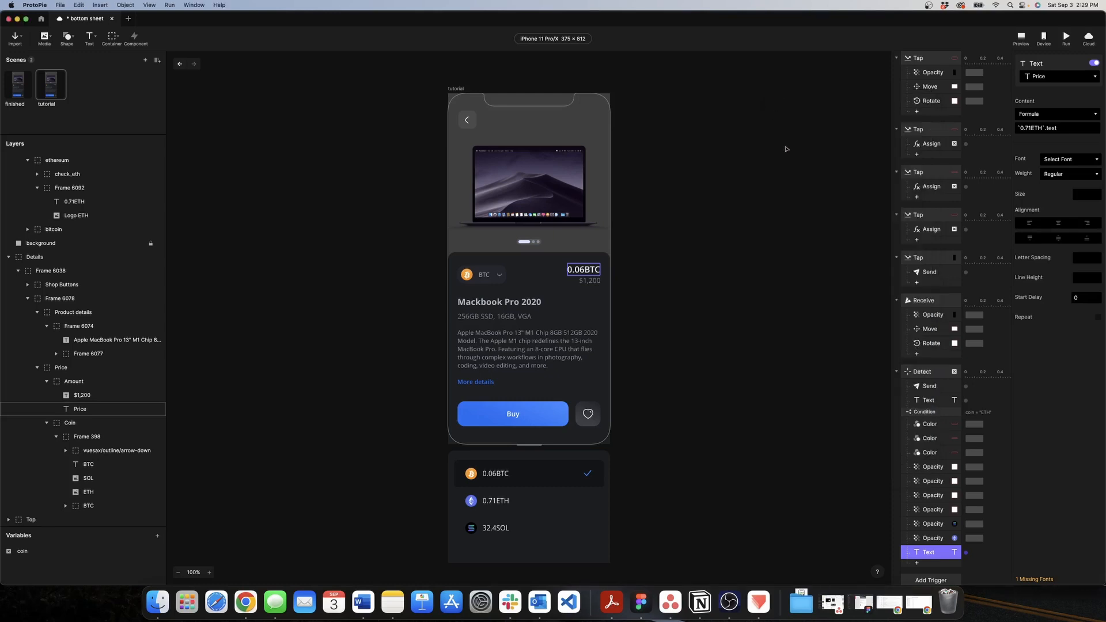
# Step: Rename the condition in the Detect trigger as ETH
pyautogui.scroll(-5, 833, 179)
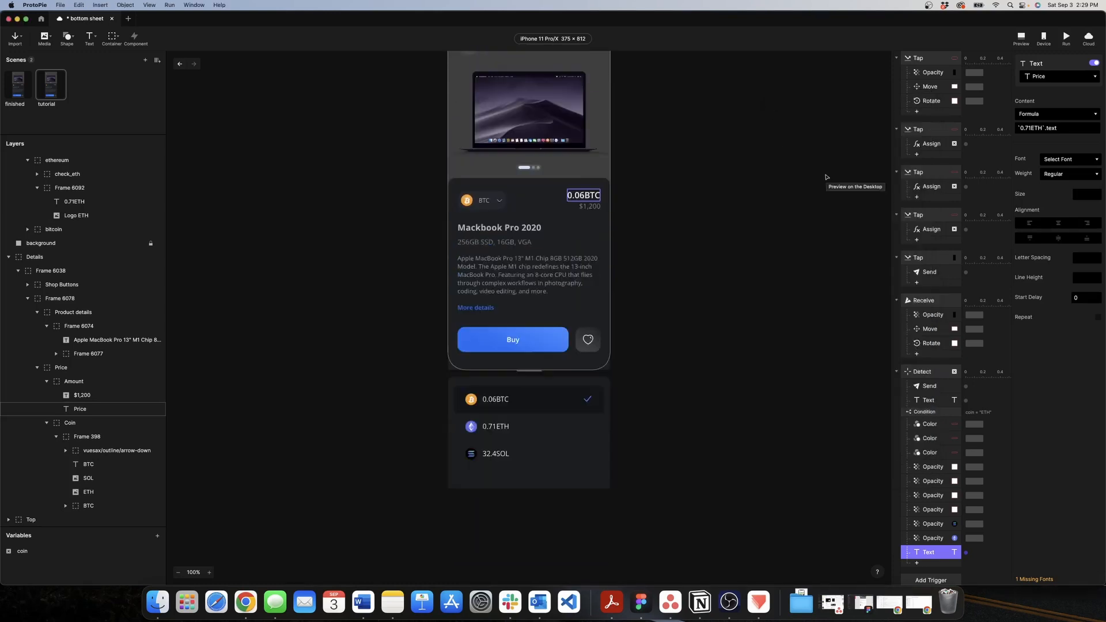
pyautogui.scroll(-1, 932, 433)
pyautogui.scroll(-3, 932, 433)
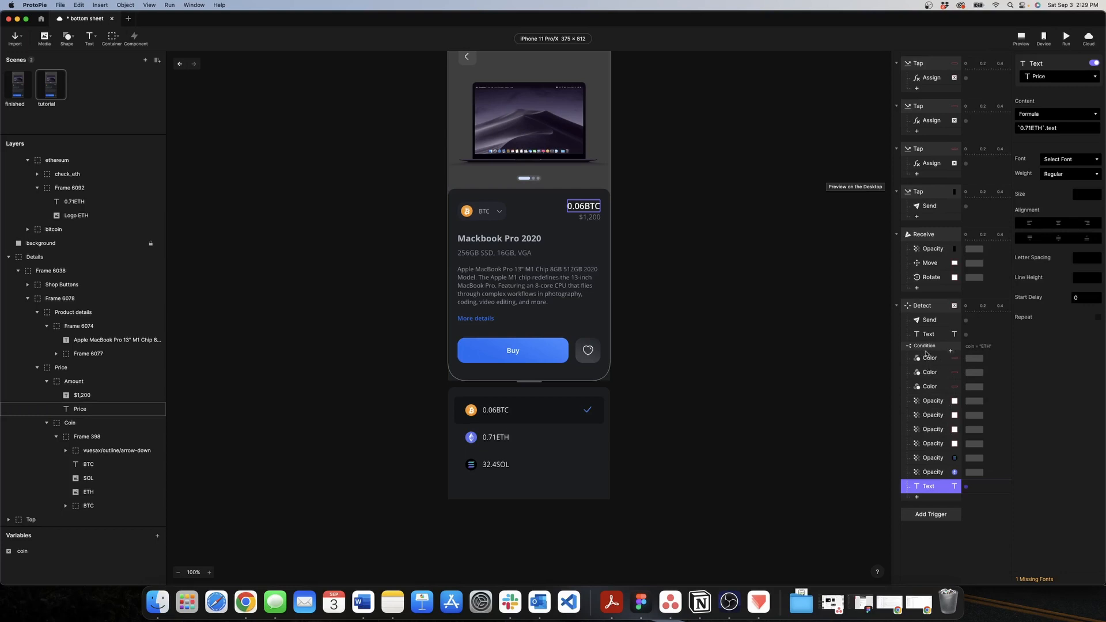
pyautogui.click(926, 346)
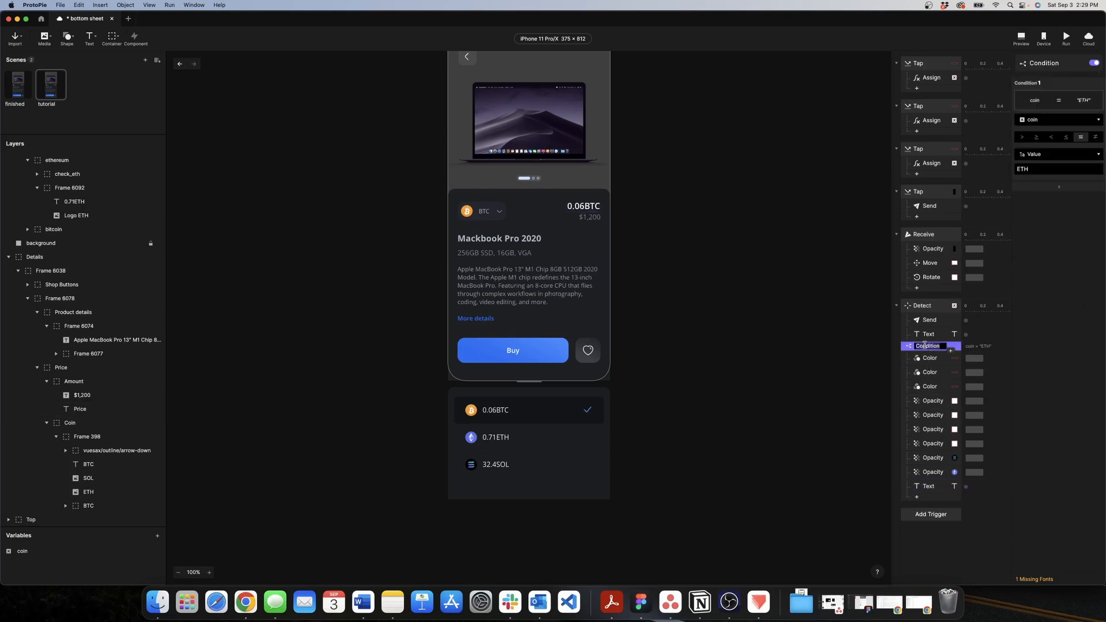
pyautogui.write('ETH')
pyautogui.press('Return')
# Step: Duplicate the ETH condition with its responses and rename the copy as BTC
pyautogui.rightClick(933, 345)
pyautogui.click(966, 388)
pyautogui.doubleClick(928, 419)
pyautogui.write('BTC')
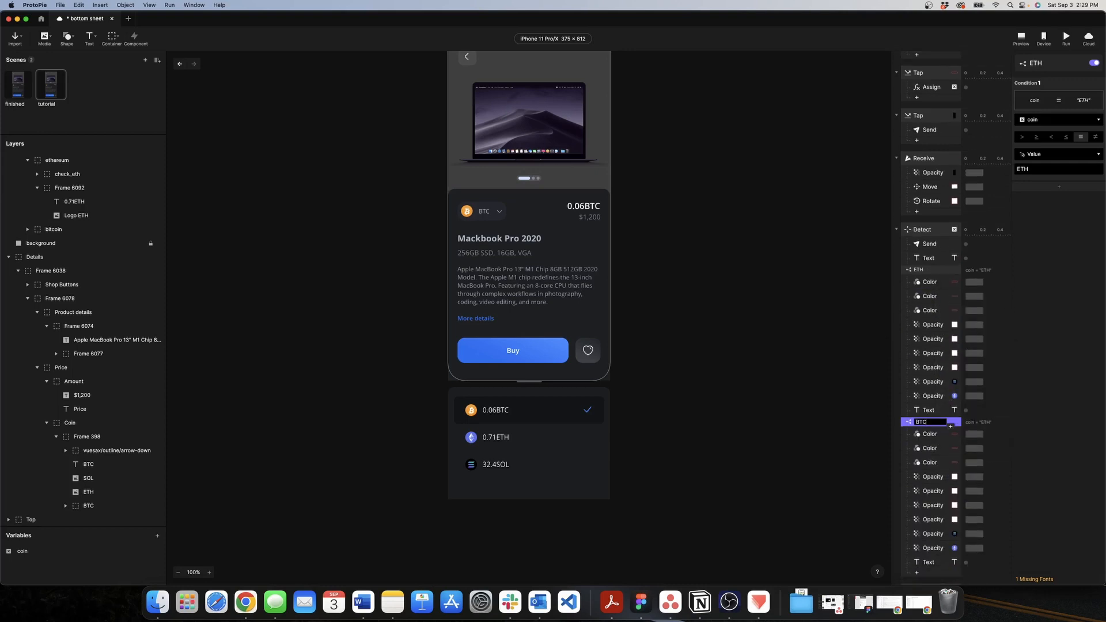
# Step: Under the BTC condition, set fill opacity to 0 for ethereum and 100 for bitcoin, and checkmark opacity to 0 for ETH and 100 for BTC
pyautogui.click(930, 434)
pyautogui.write('0')
pyautogui.press('Return')
pyautogui.moveTo(1092, 115); pyautogui.dragTo(1075, 115)
pyautogui.click(931, 449)
pyautogui.click(930, 462)
pyautogui.write('100')
pyautogui.click(948, 480)
pyautogui.write('0')
pyautogui.click(939, 491)
pyautogui.write('100')
pyautogui.scroll(-3, 929, 509)
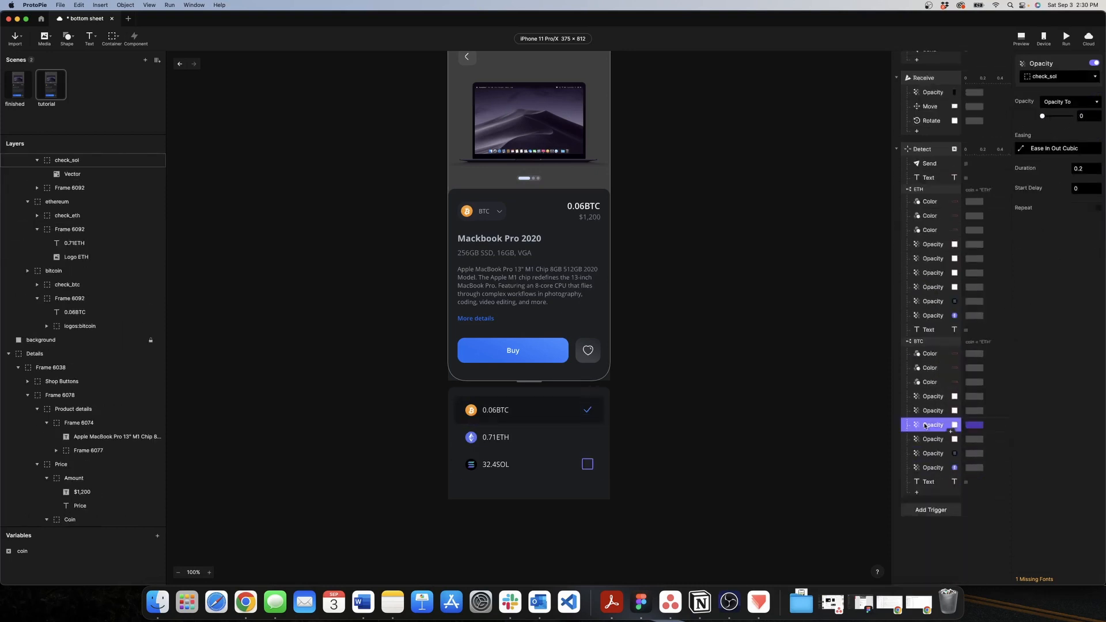
pyautogui.scroll(-3, 925, 426)
# Step: Set the BTC condition's Price text formula to the 0.06BTC layer's text property
pyautogui.click(929, 408)
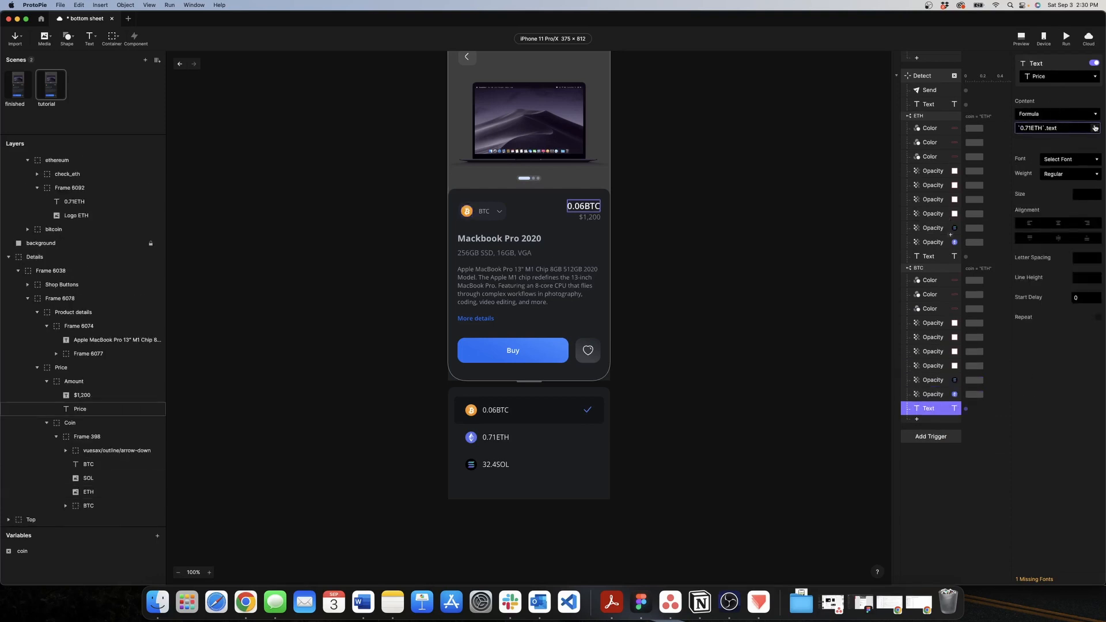
pyautogui.click(1096, 128)
pyautogui.click(1070, 128)
pyautogui.click(971, 371)
pyautogui.write('.t')
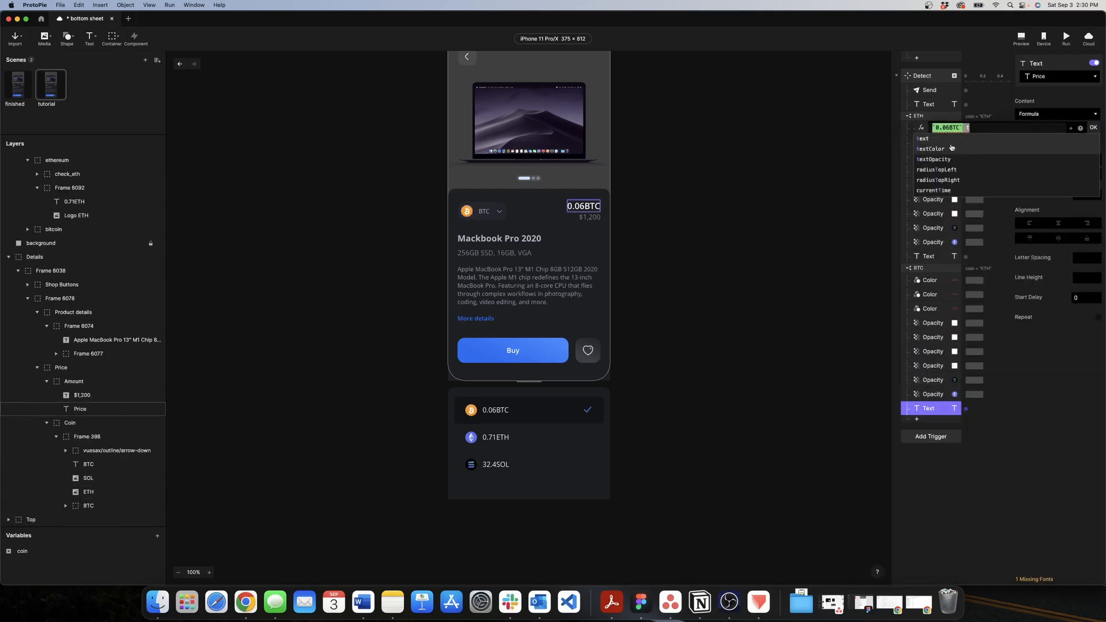
pyautogui.click(939, 138)
pyautogui.click(1092, 128)
# Step: Preview switching the currency to ETH and back to BTC, and close the preview
pyautogui.click(1020, 39)
pyautogui.click(817, 280)
pyautogui.click(818, 390)
pyautogui.click(817, 280)
pyautogui.click(818, 362)
pyautogui.click(815, 280)
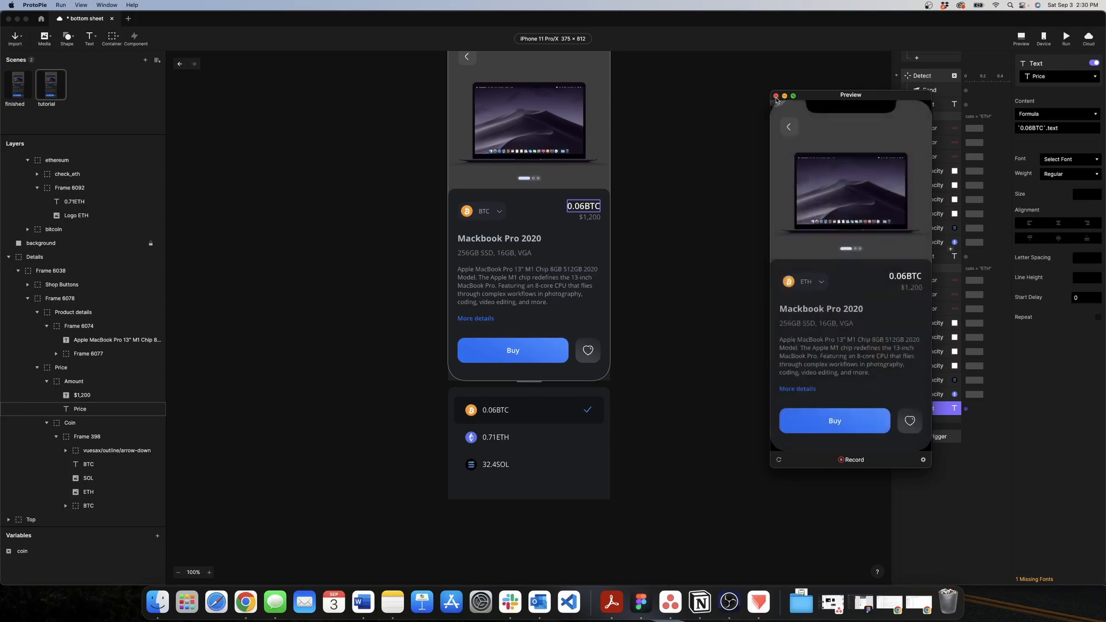
pyautogui.click(776, 96)
# Step: Set the BTC condition's comparison value for coin to BTC and preview choosing ETH in the bottom sheet
pyautogui.click(945, 268)
pyautogui.click(1021, 38)
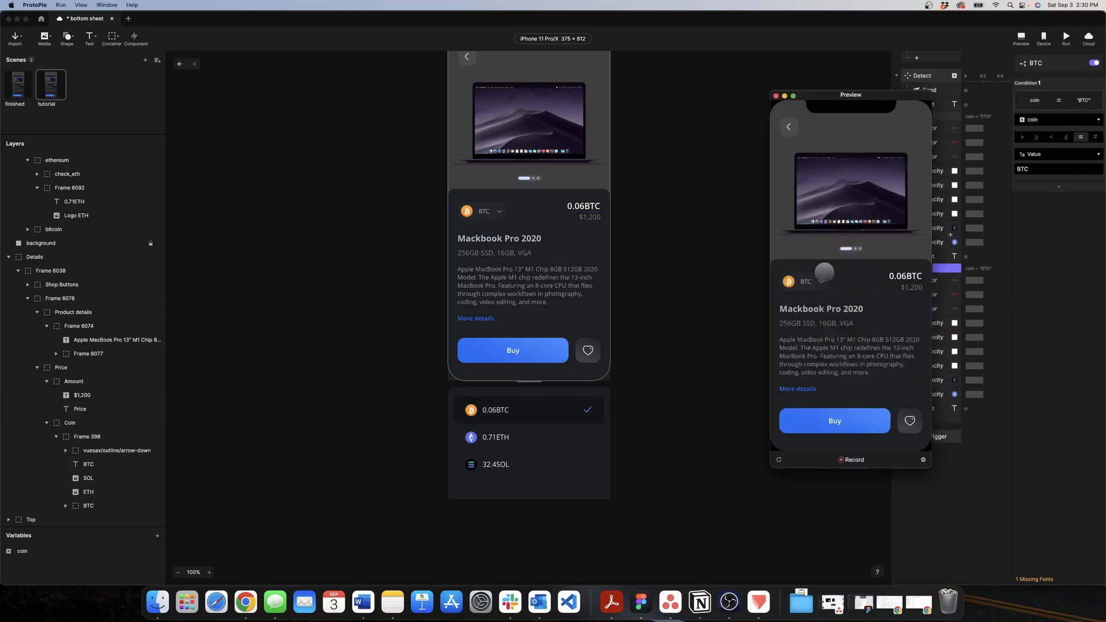
pyautogui.click(823, 277)
pyautogui.click(818, 390)
pyautogui.click(815, 280)
# Step: Duplicate the BTC condition, rename the copy as SOL and set its comparison value for coin to SOL
pyautogui.rightClick(943, 268)
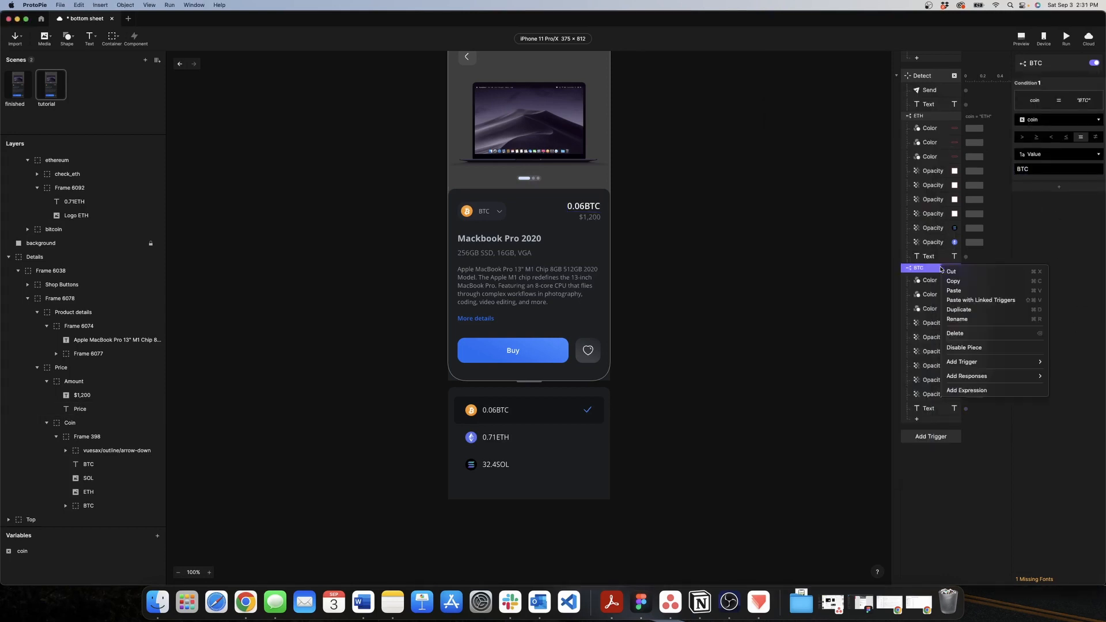
pyautogui.click(961, 311)
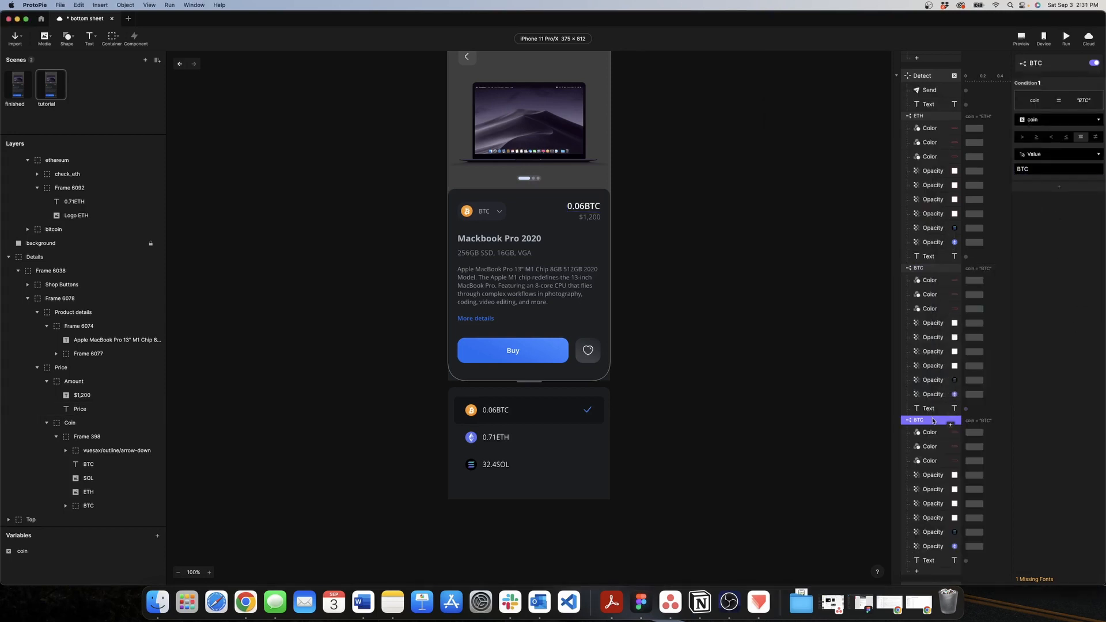
pyautogui.click(1060, 169)
pyautogui.write('SOL')
pyautogui.press('Return')
# Step: Adjust the SOL condition's Color and Opacity responses for the Solana selection, setting the bitcoin row's fill opacity to 0
pyautogui.click(930, 433)
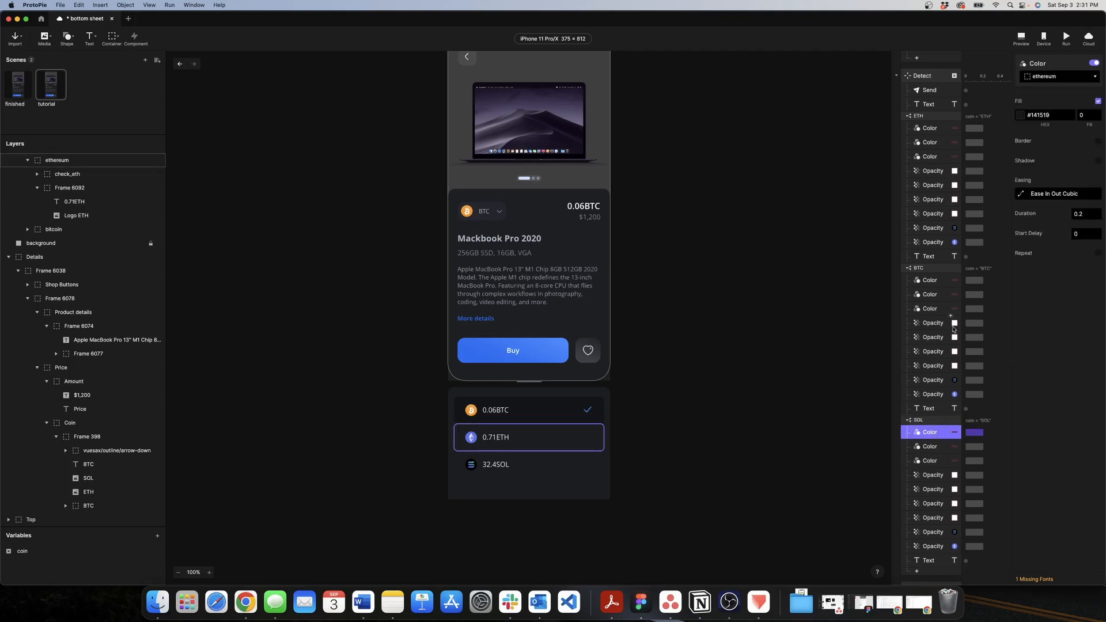
pyautogui.click(930, 447)
pyautogui.click(930, 461)
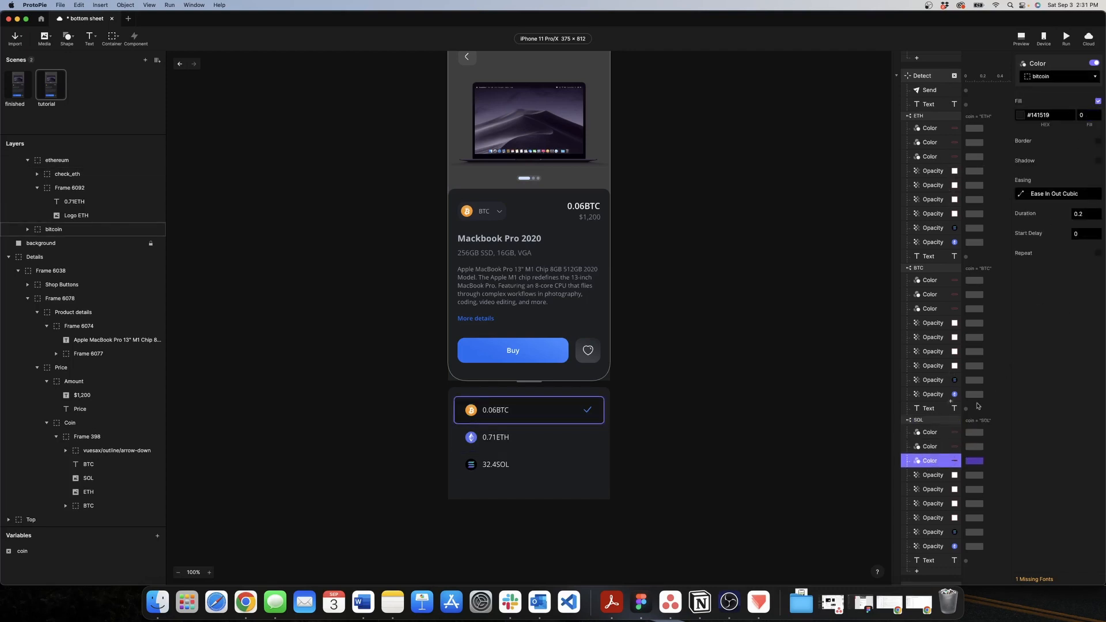
pyautogui.press('Down')
pyautogui.press('Down')
pyautogui.press('Down')
pyautogui.press('Down')
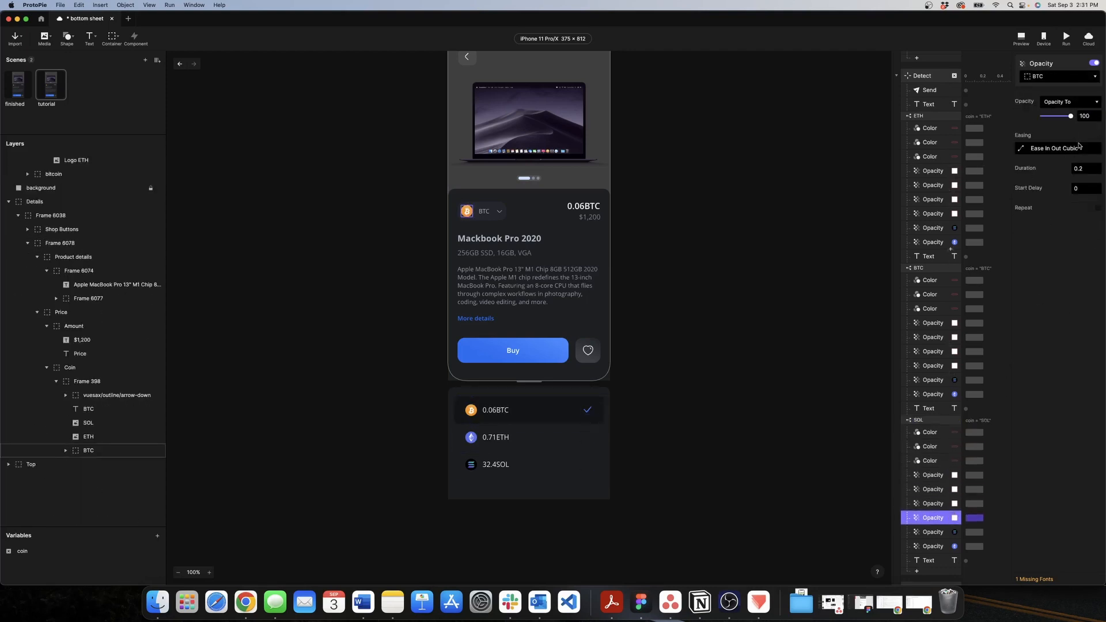
pyautogui.press('Down')
pyautogui.press('Down')
pyautogui.press('Down')
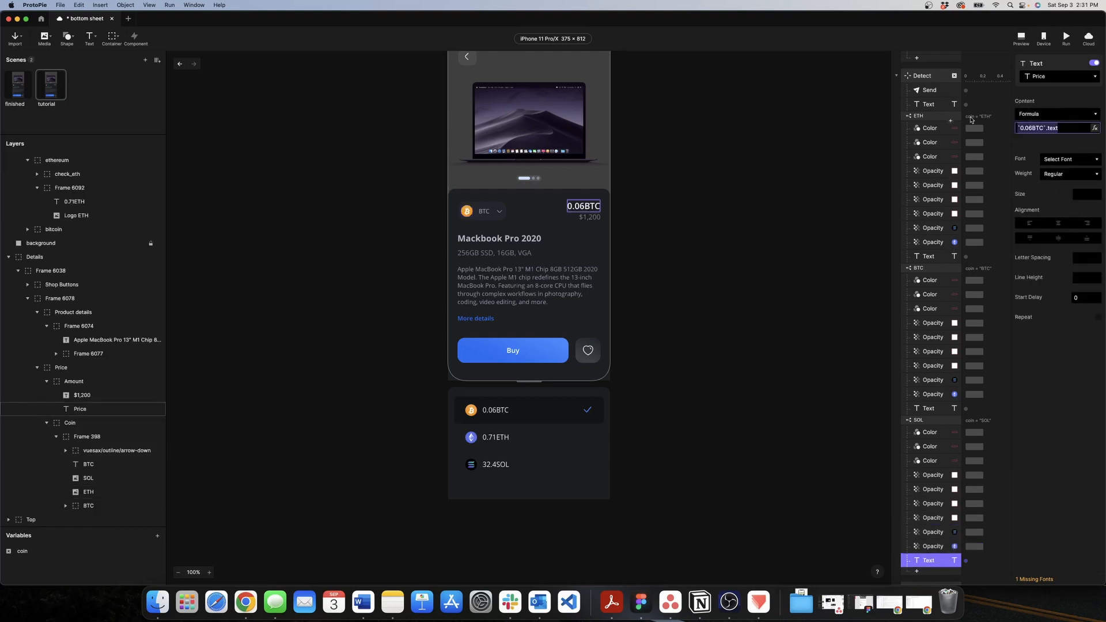
# Step: Set the SOL condition's Price text formula to the 32.4SOL layer's text property
pyautogui.click(1037, 128)
pyautogui.click(953, 129)
pyautogui.click(931, 247)
pyautogui.click(934, 141)
pyautogui.click(1041, 415)
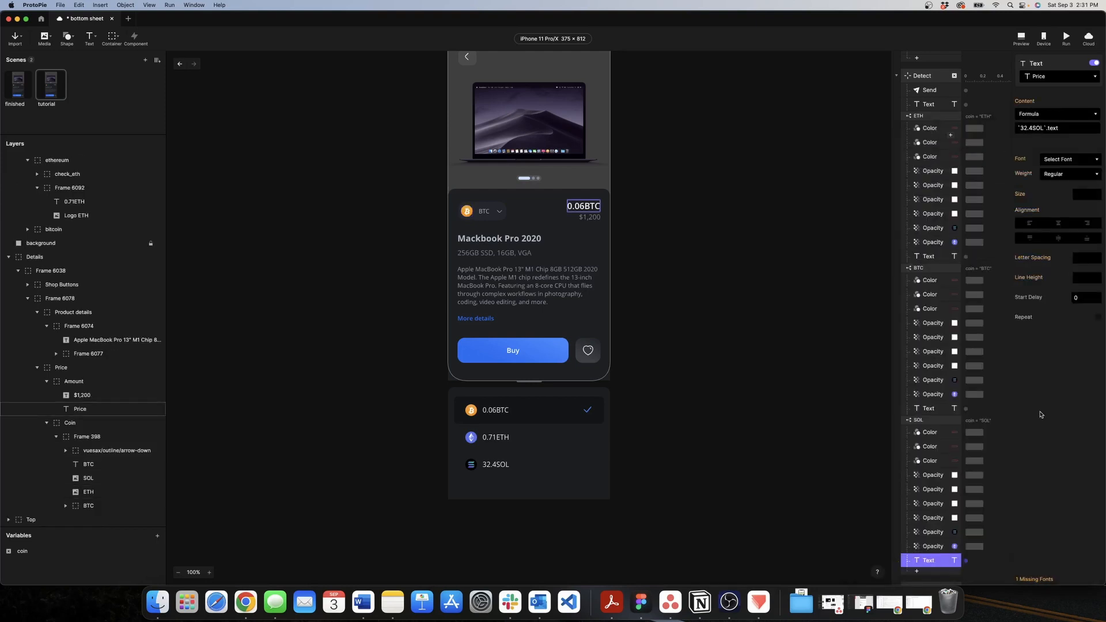
# Step: Preview choosing SOL and then ETH in the bottom sheet, and close the preview
pyautogui.click(1020, 38)
pyautogui.click(804, 280)
pyautogui.click(817, 416)
pyautogui.click(804, 280)
pyautogui.click(817, 389)
pyautogui.click(775, 94)
# Step: Preview the finished prototype beside the canvas, choosing ETH and then SOL to check the selector's label, icon and price
pyautogui.scroll(3, 759, 148)
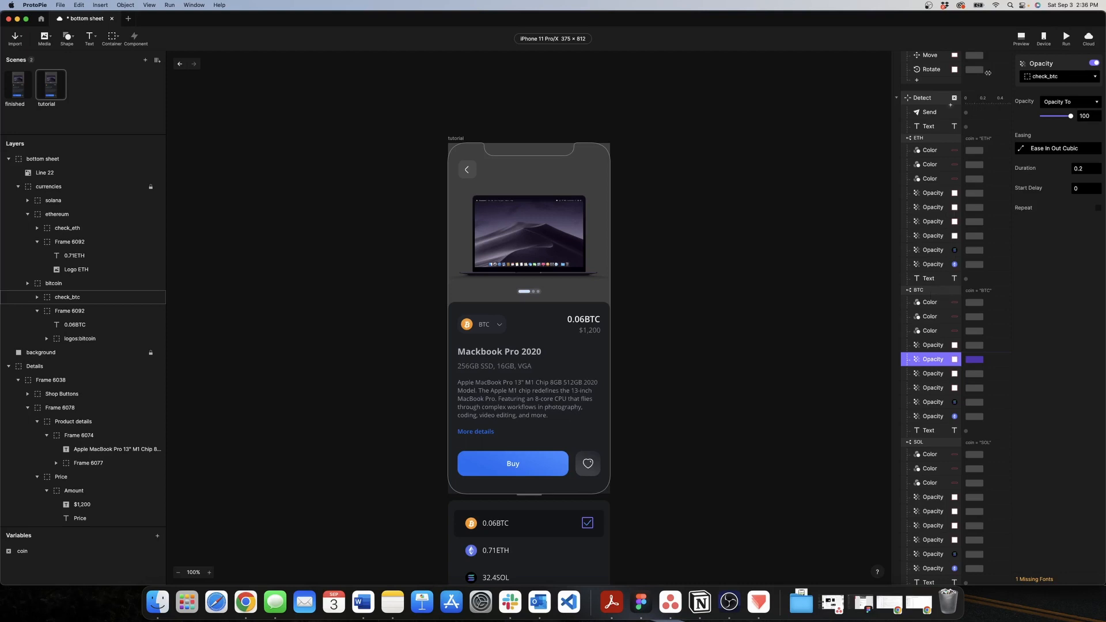
pyautogui.click(1024, 38)
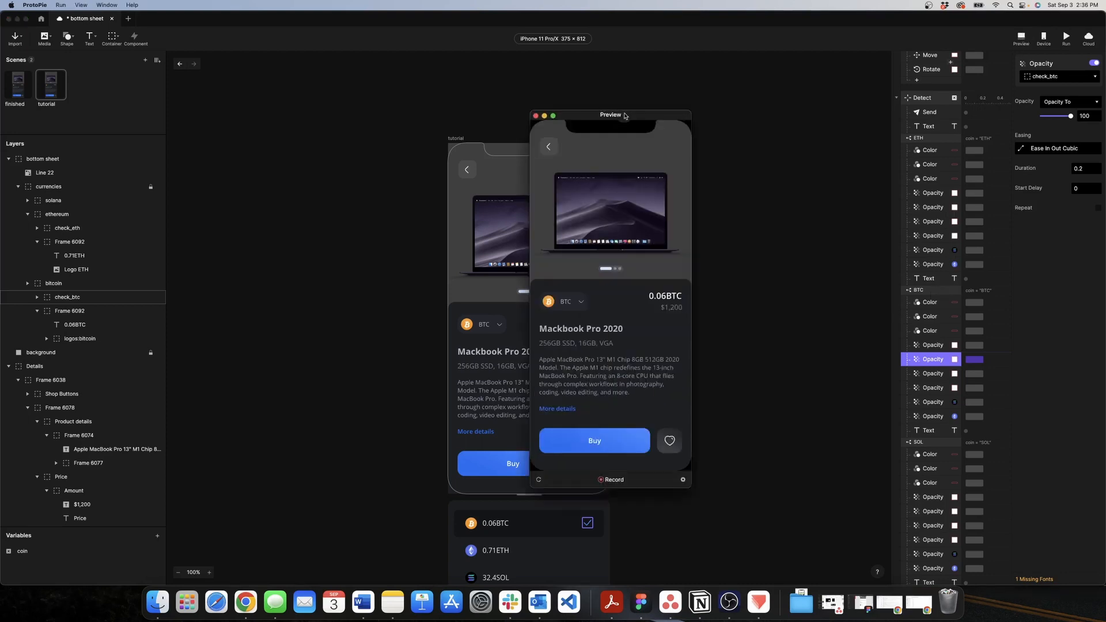
pyautogui.moveTo(626, 116); pyautogui.dragTo(734, 92)
pyautogui.click(690, 275)
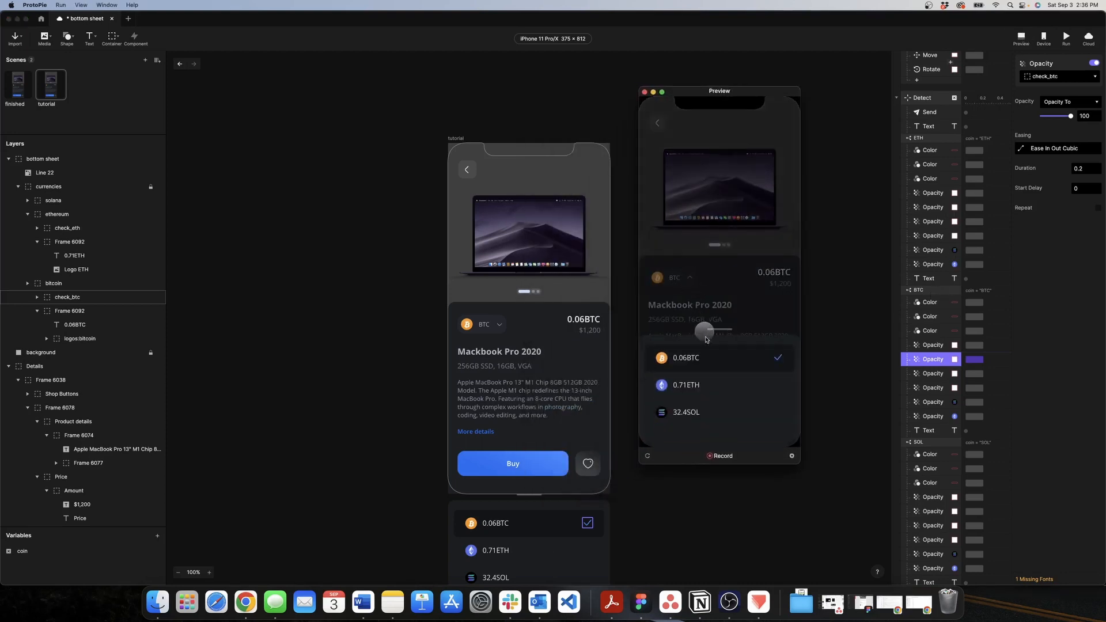
pyautogui.click(709, 385)
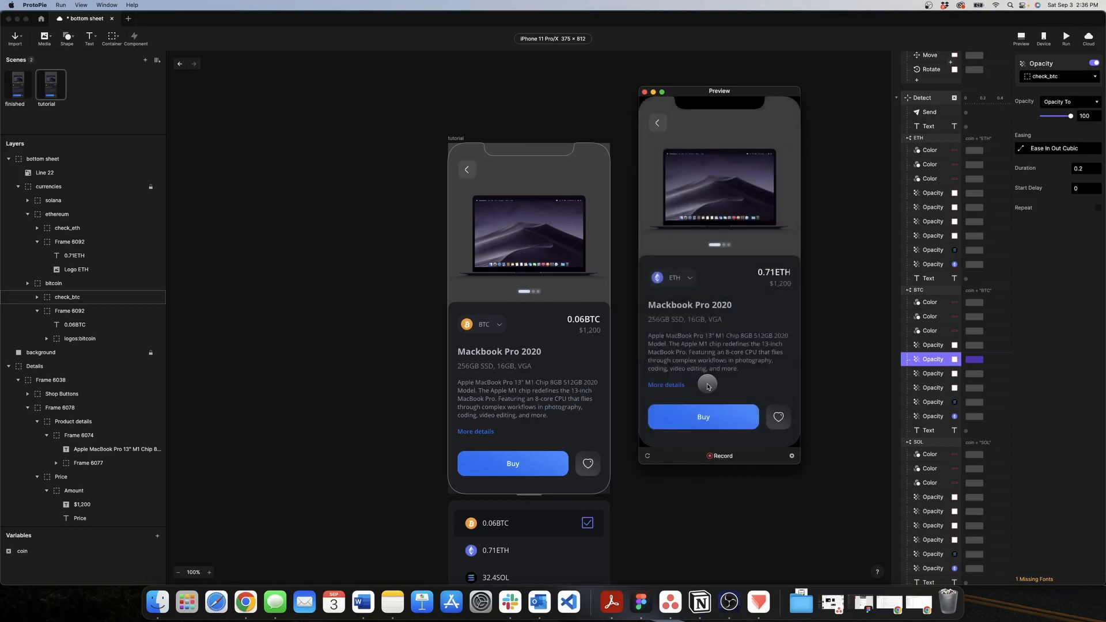
pyautogui.click(685, 279)
pyautogui.click(702, 412)
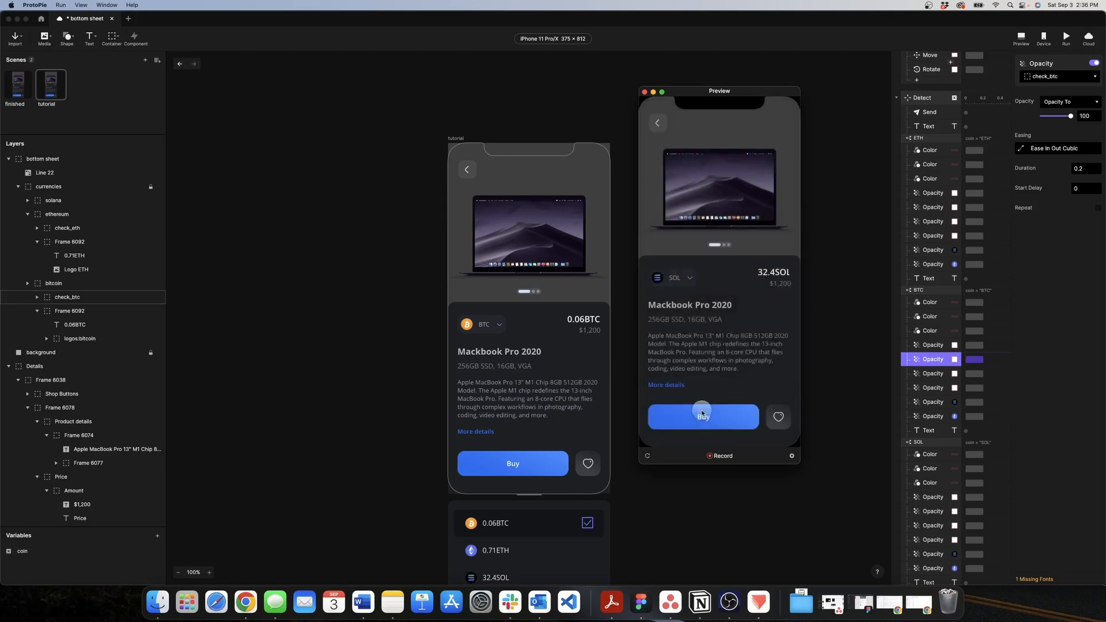